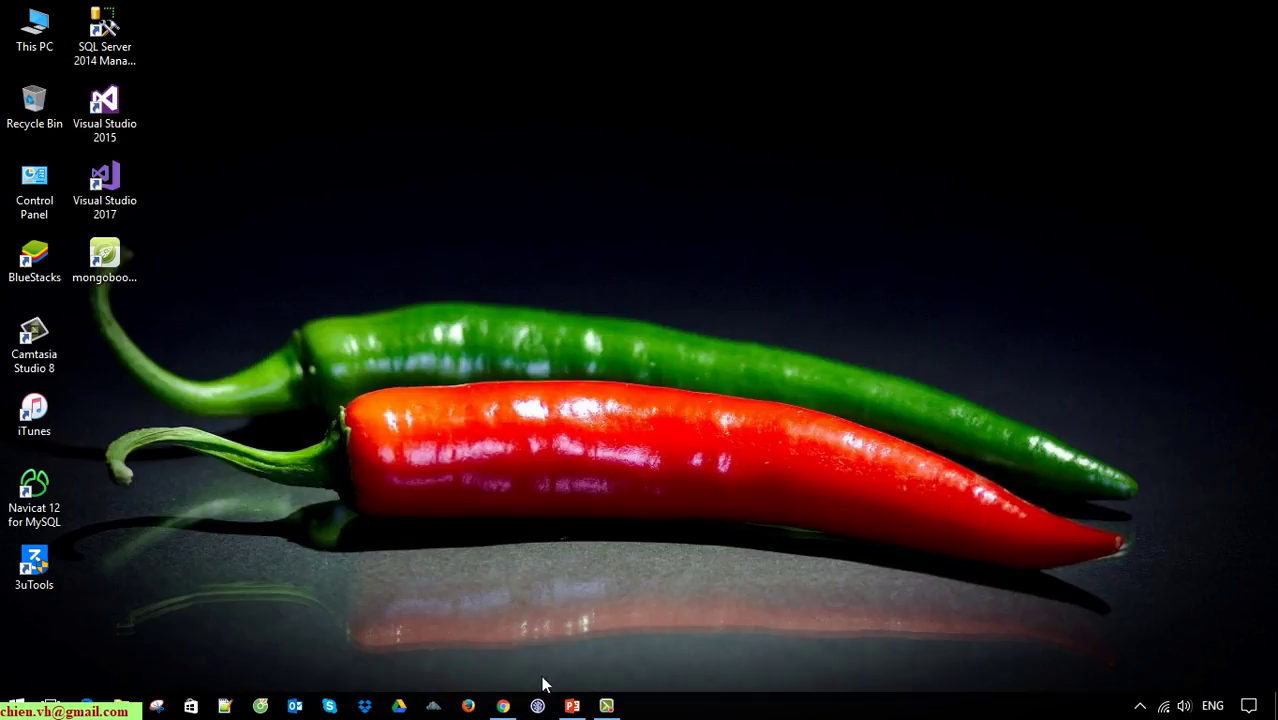
# - Switch to Sitefinity in Chrome and start creating a news item in the News content section
pyautogui.click(503, 704)
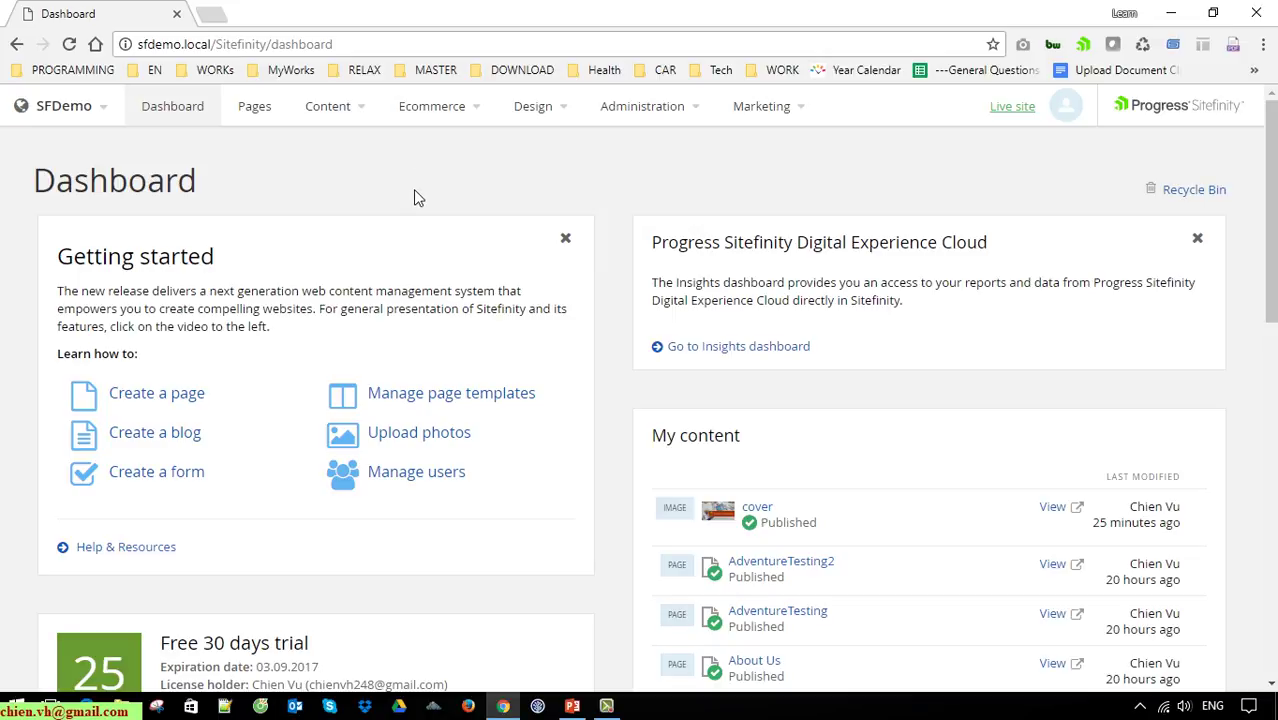
pyautogui.click(373, 118)
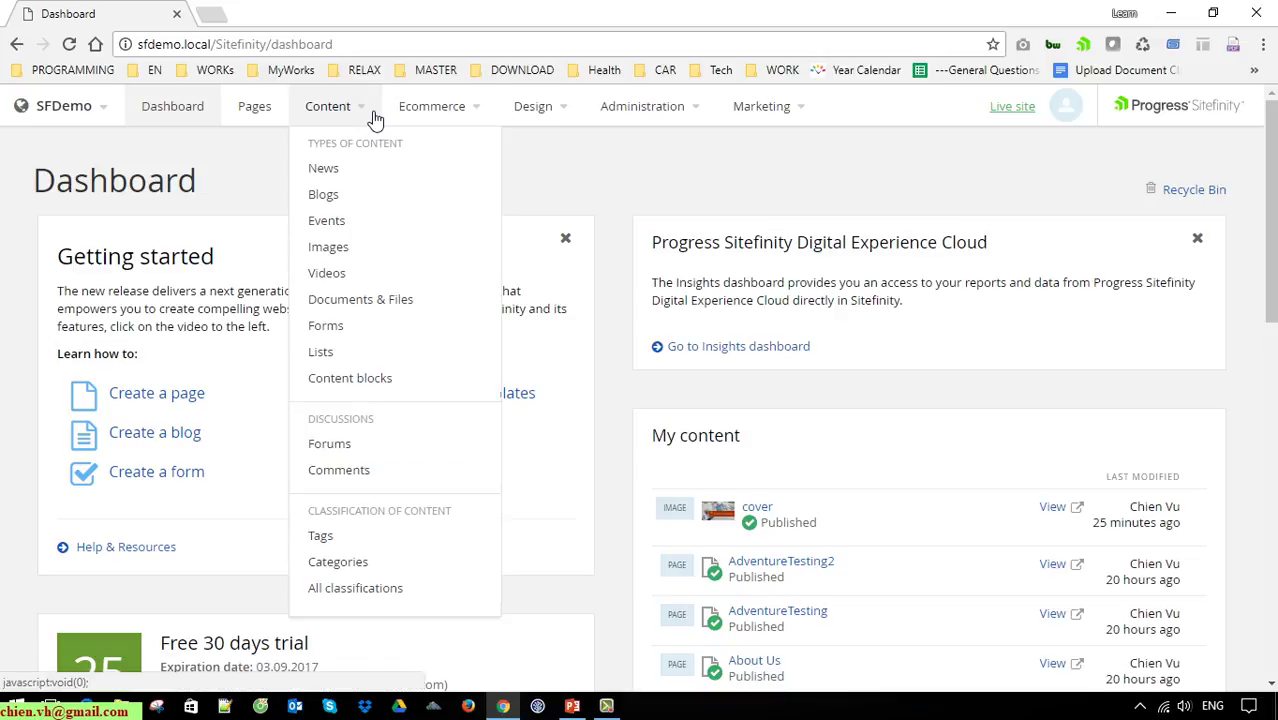
pyautogui.click(337, 172)
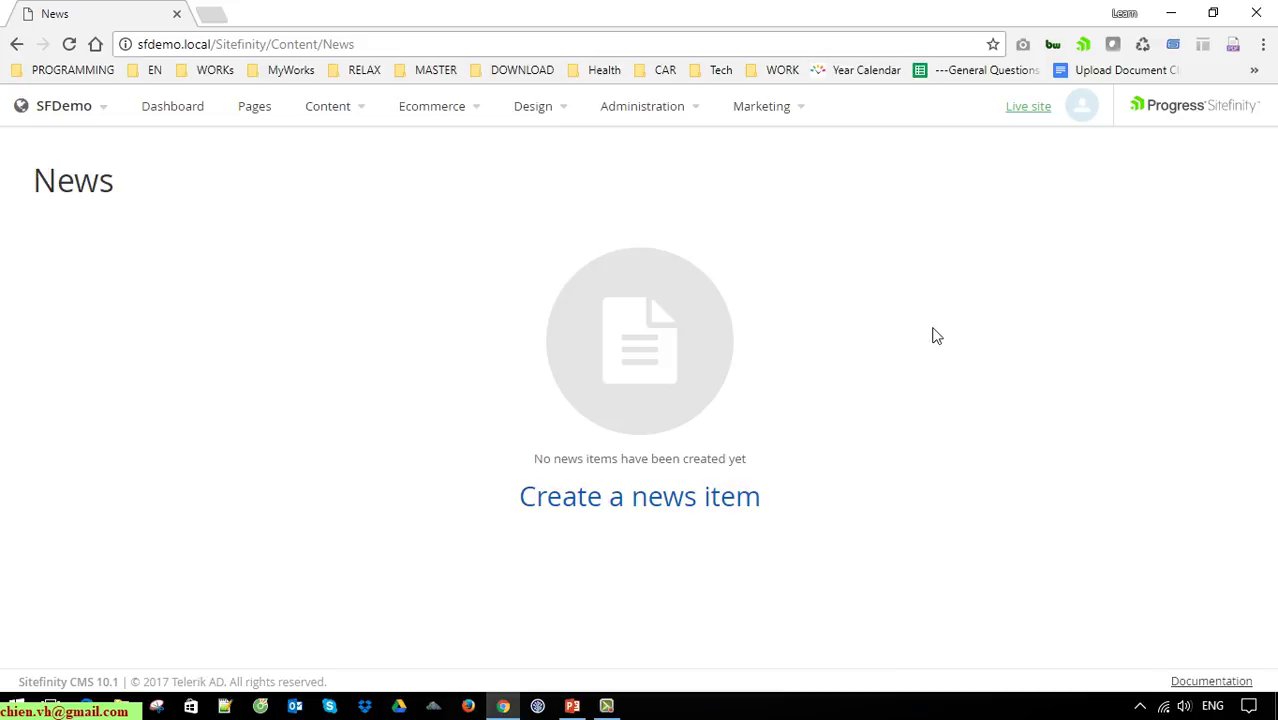
pyautogui.click(656, 505)
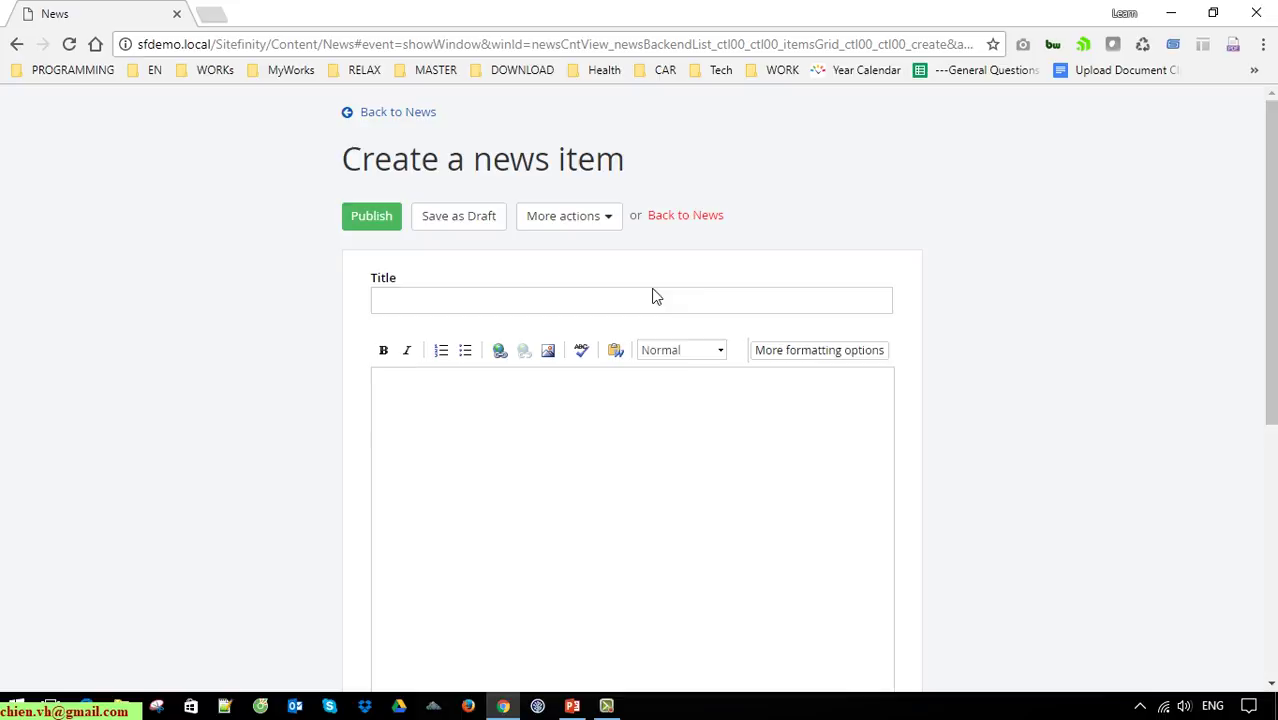
pyautogui.scroll(-2, 730, 493)
pyautogui.scroll(-5, 730, 493)
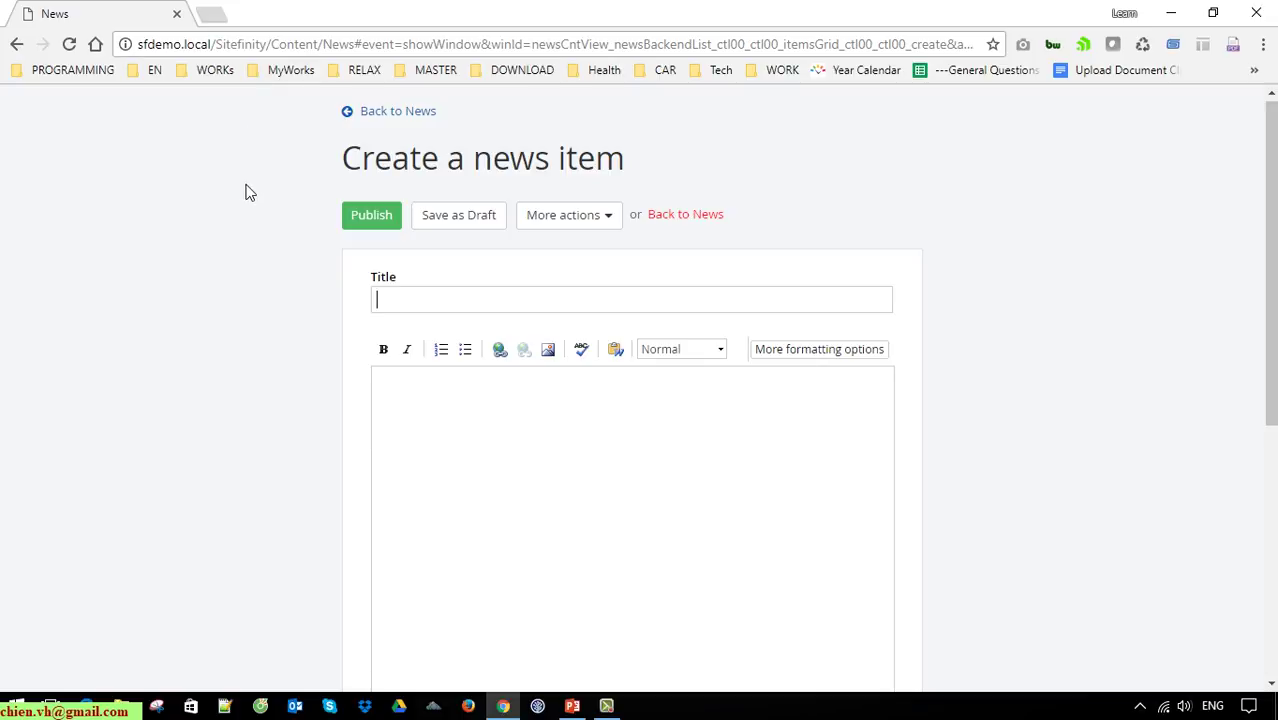
pyautogui.click(212, 14)
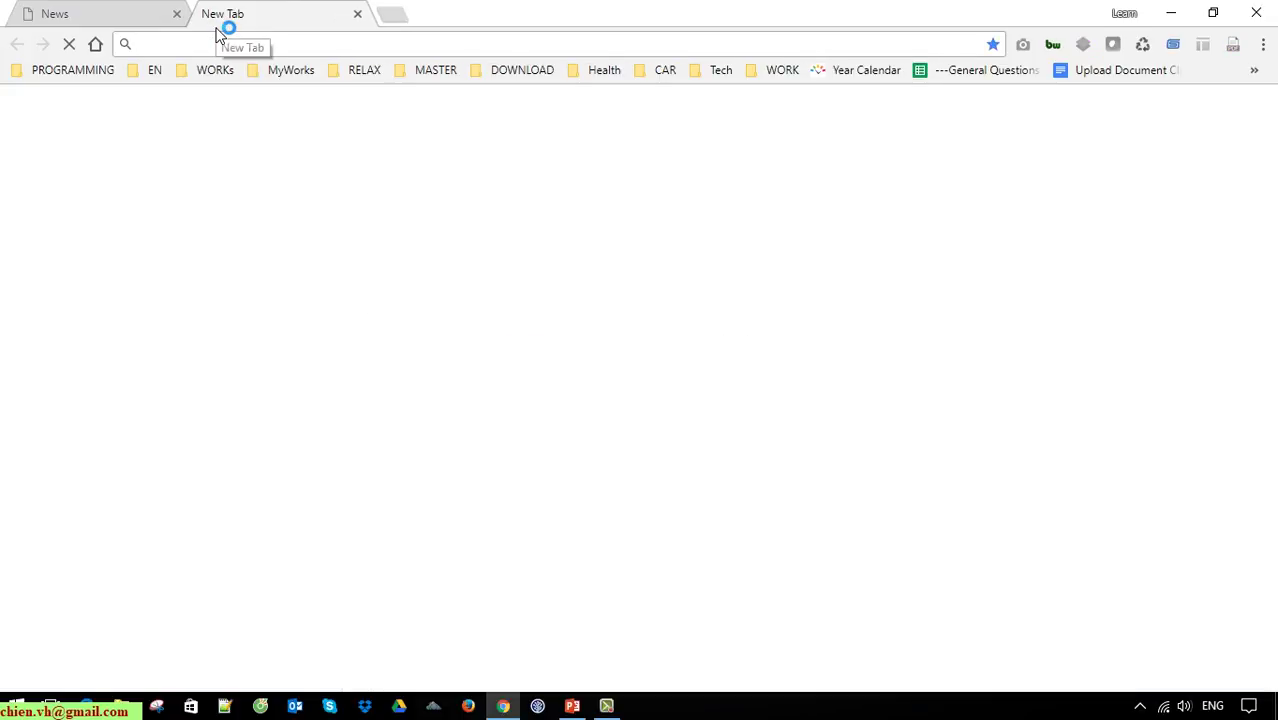
pyautogui.write('bbc')
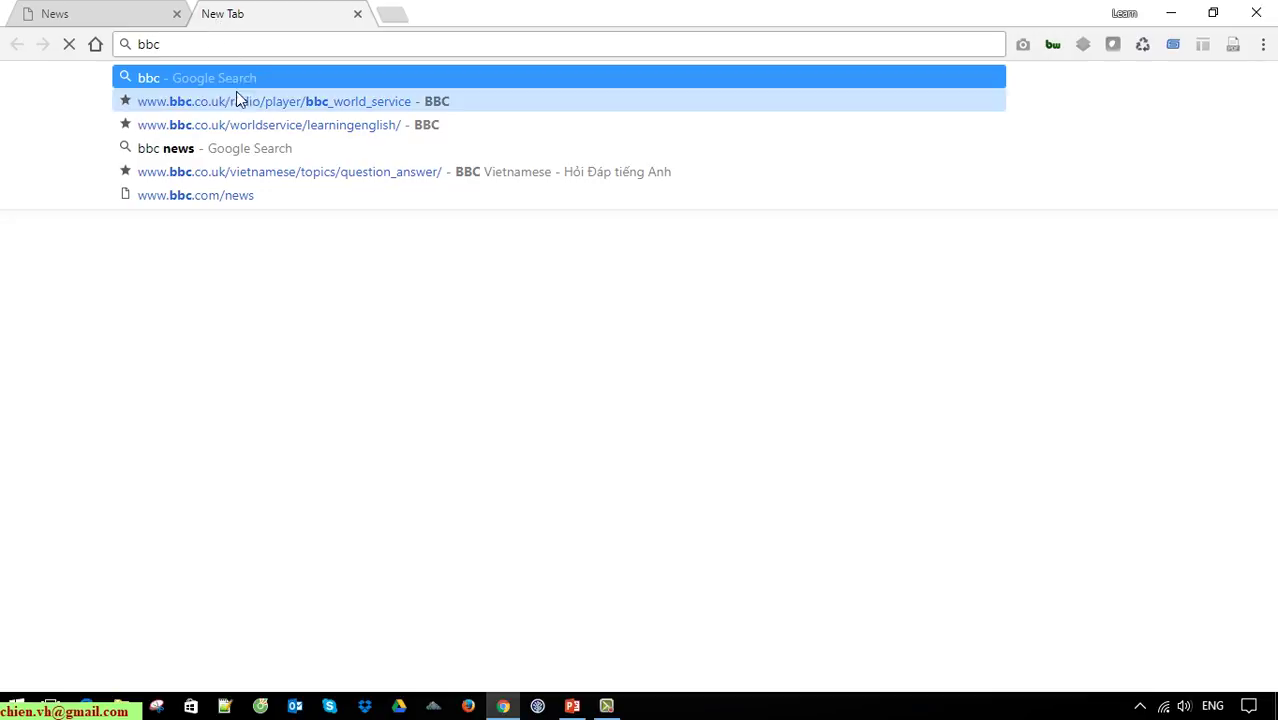
pyautogui.click(237, 100)
pyautogui.click(231, 48)
pyautogui.moveTo(234, 45); pyautogui.dragTo(707, 57)
pyautogui.press('BackSpace')
pyautogui.press('Return')
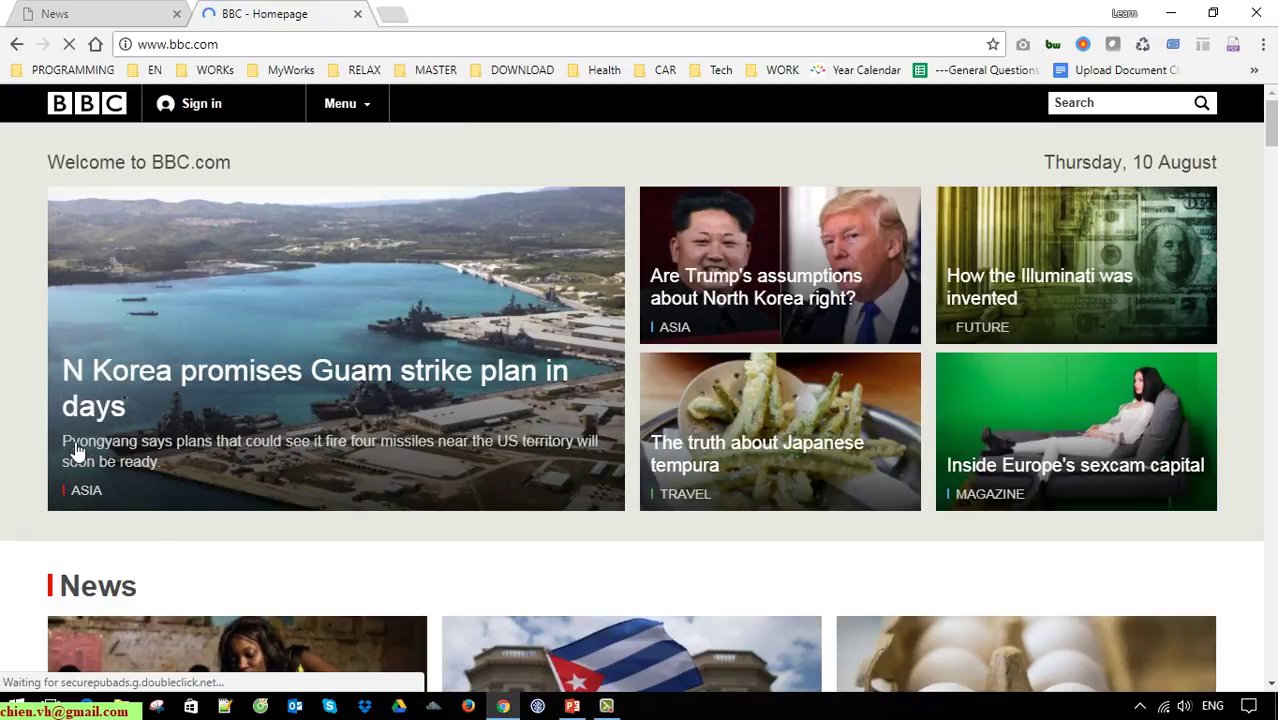
# - Open the three Premier League stories from the Sport section in separate tabs and skim the 2007-2012 article
pyautogui.scroll(-4, 76, 452)
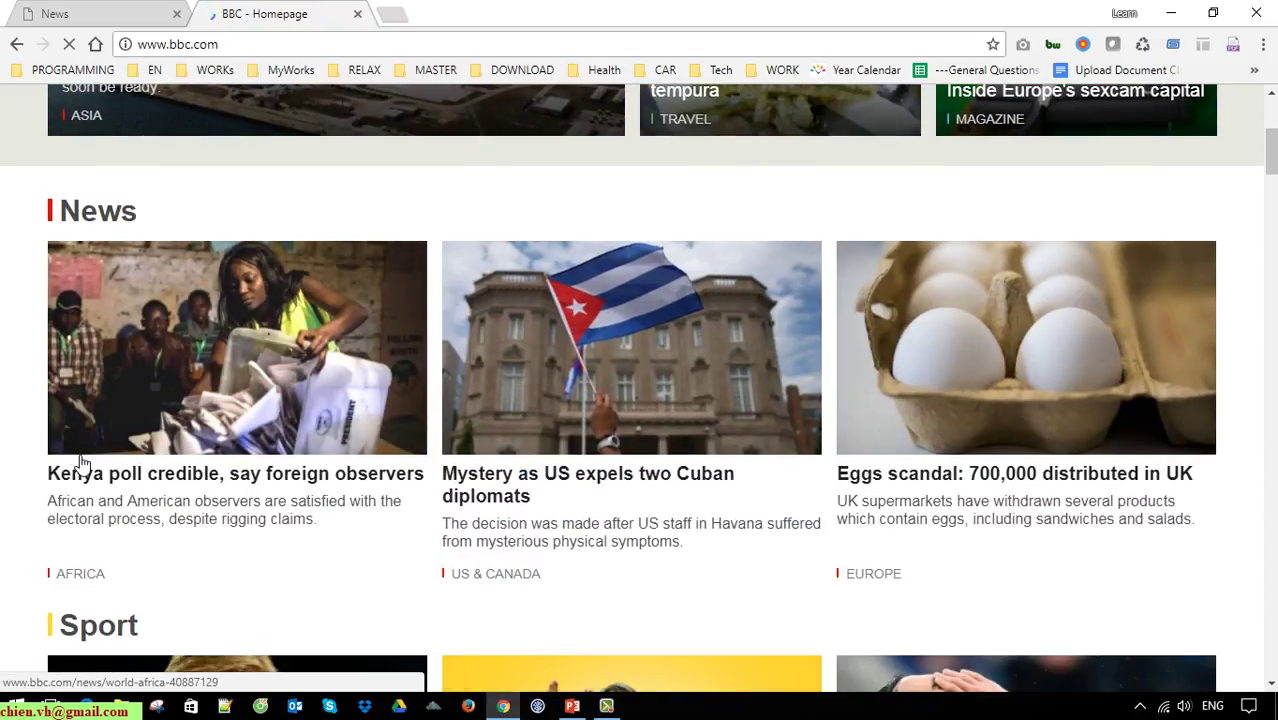
pyautogui.scroll(-4, 77, 465)
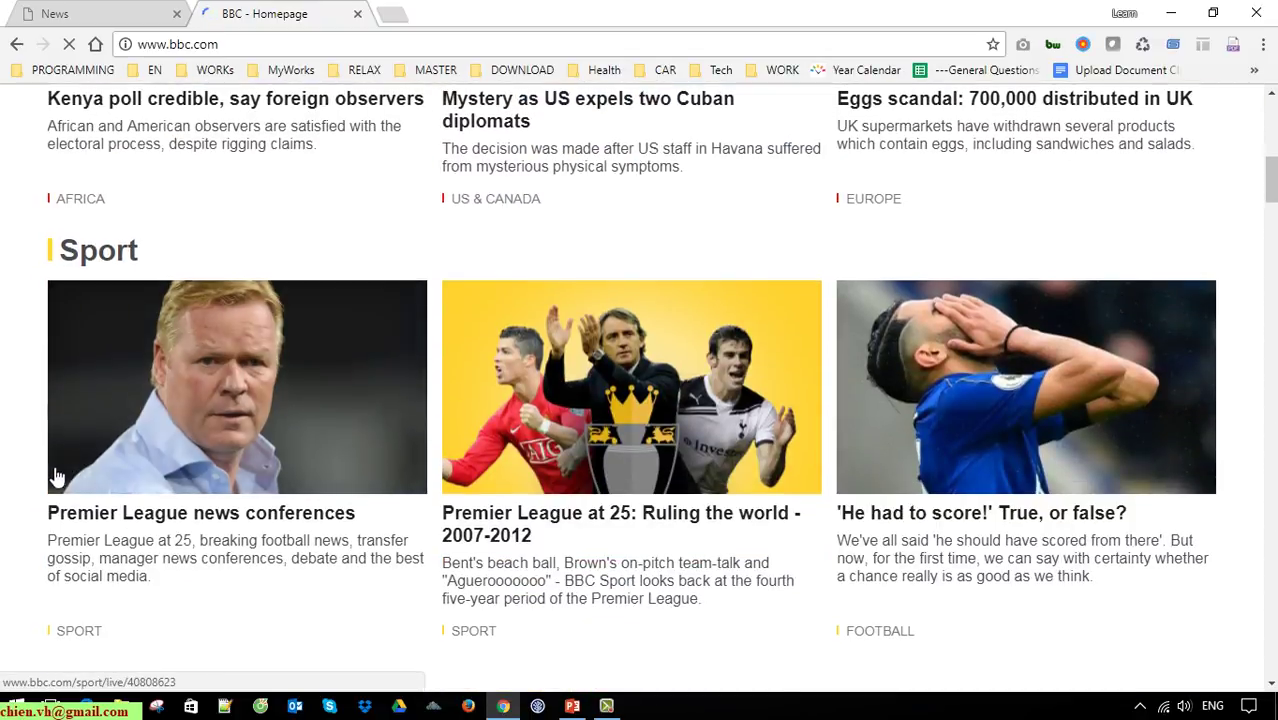
pyautogui.middleClick(533, 522)
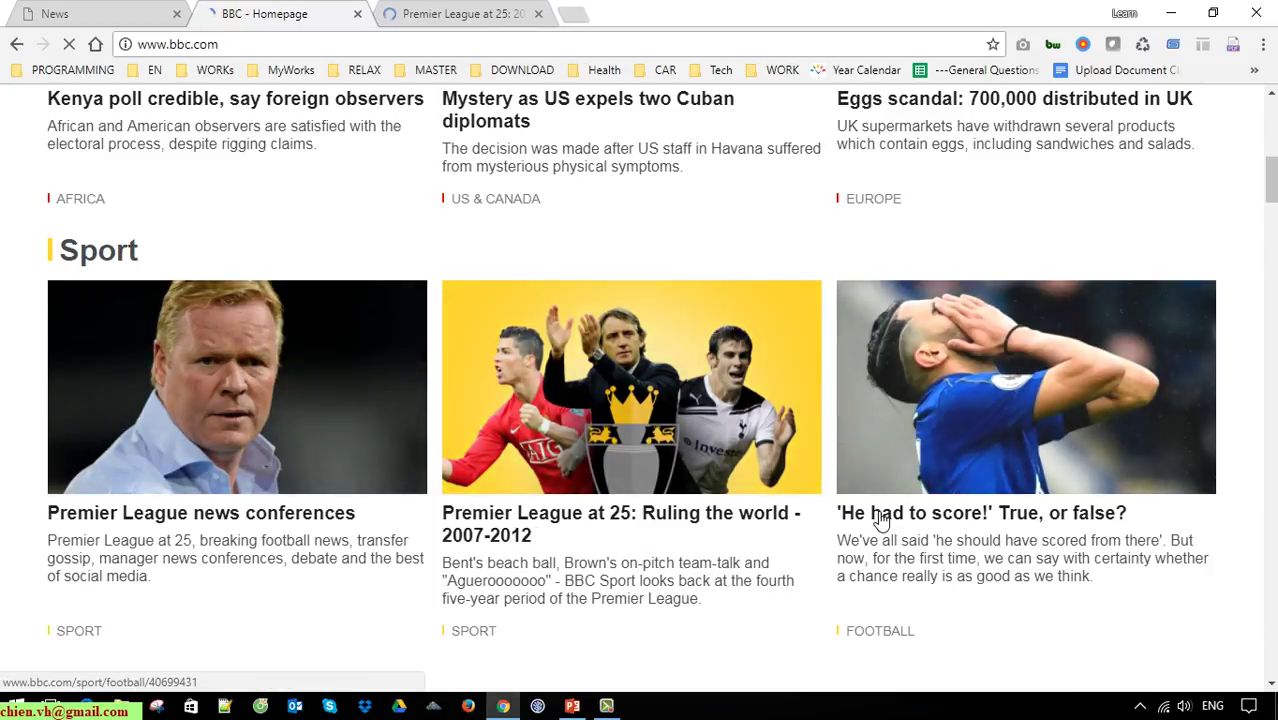
pyautogui.middleClick(884, 516)
pyautogui.scroll(-3, 287, 545)
pyautogui.middleClick(254, 240)
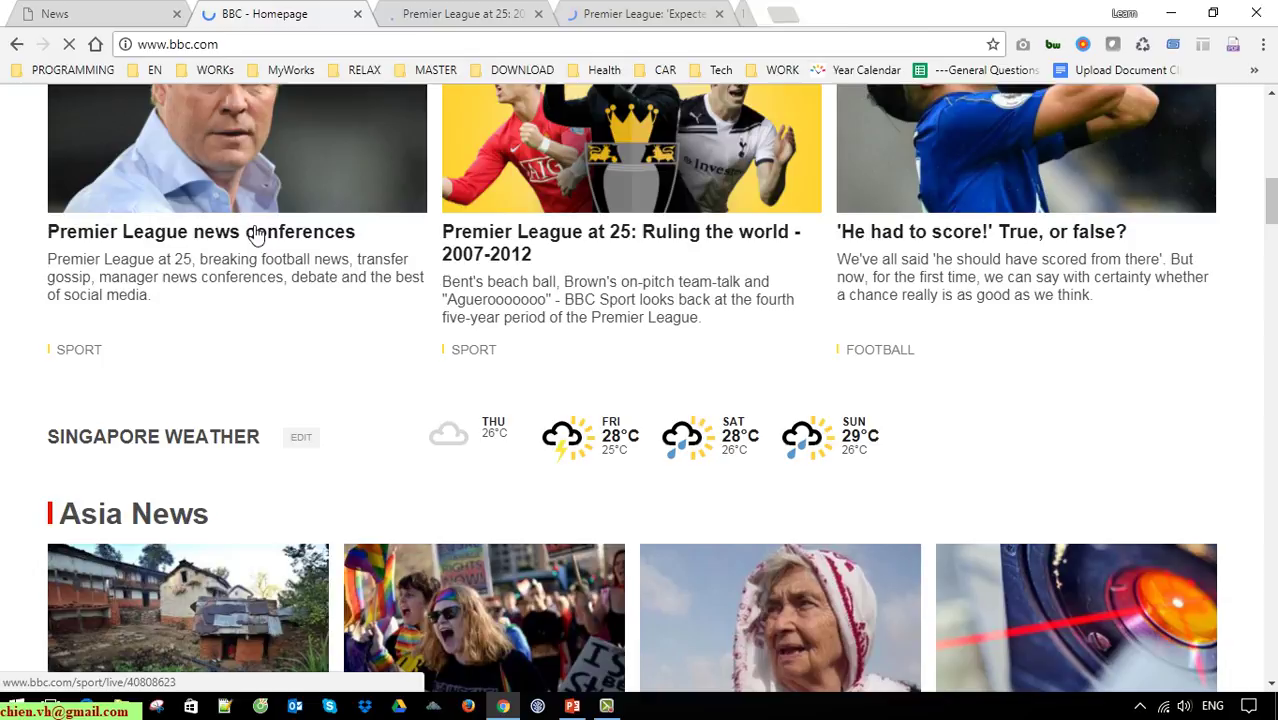
pyautogui.click(437, 14)
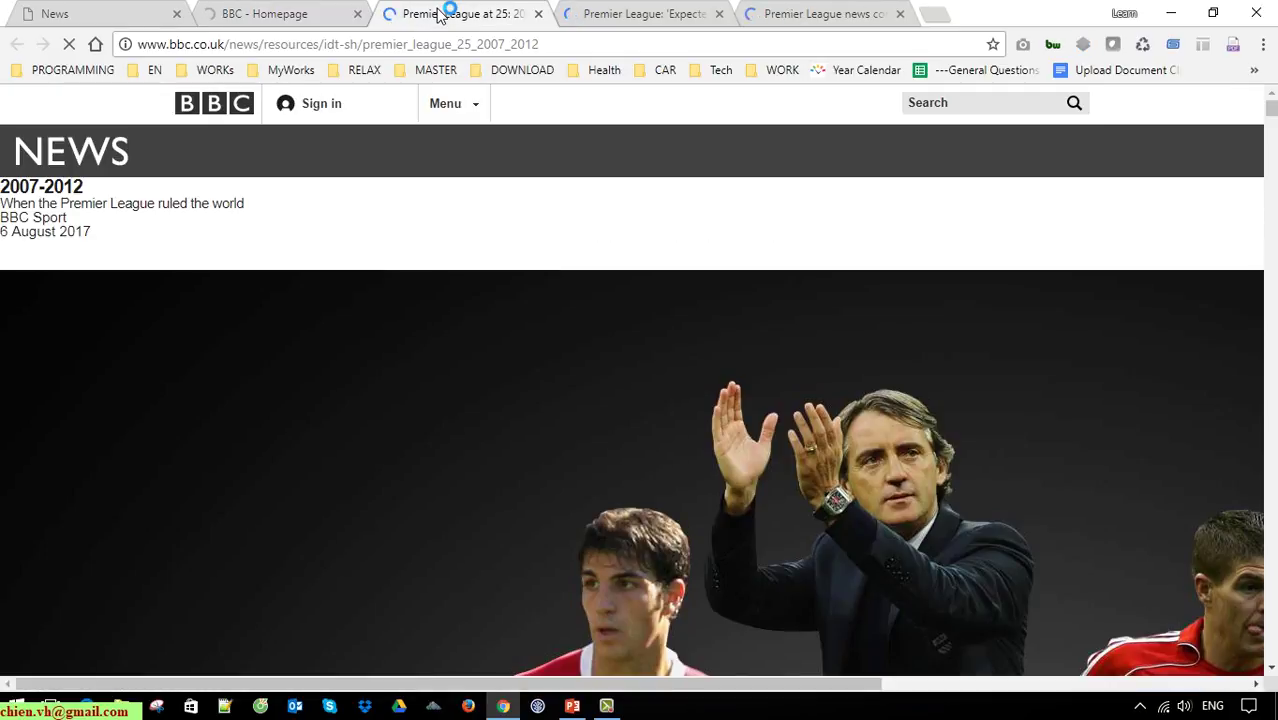
pyautogui.scroll(-1, 655, 449)
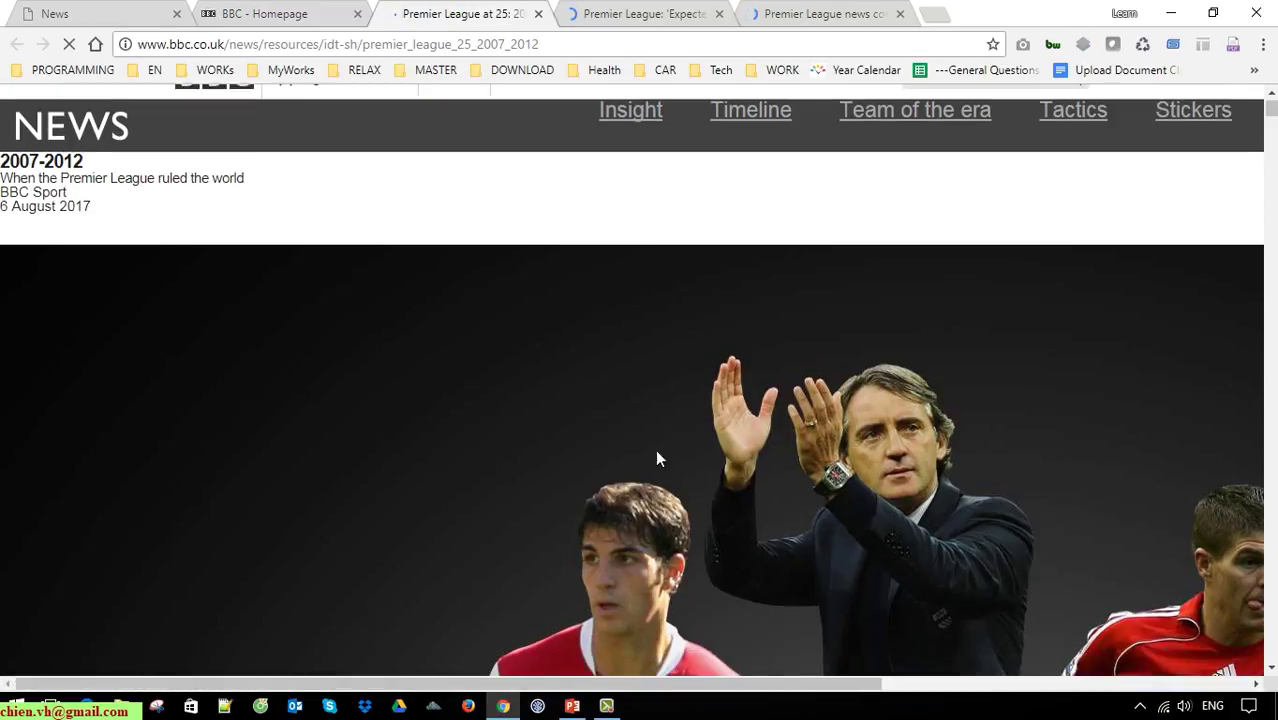
pyautogui.scroll(-5, 660, 473)
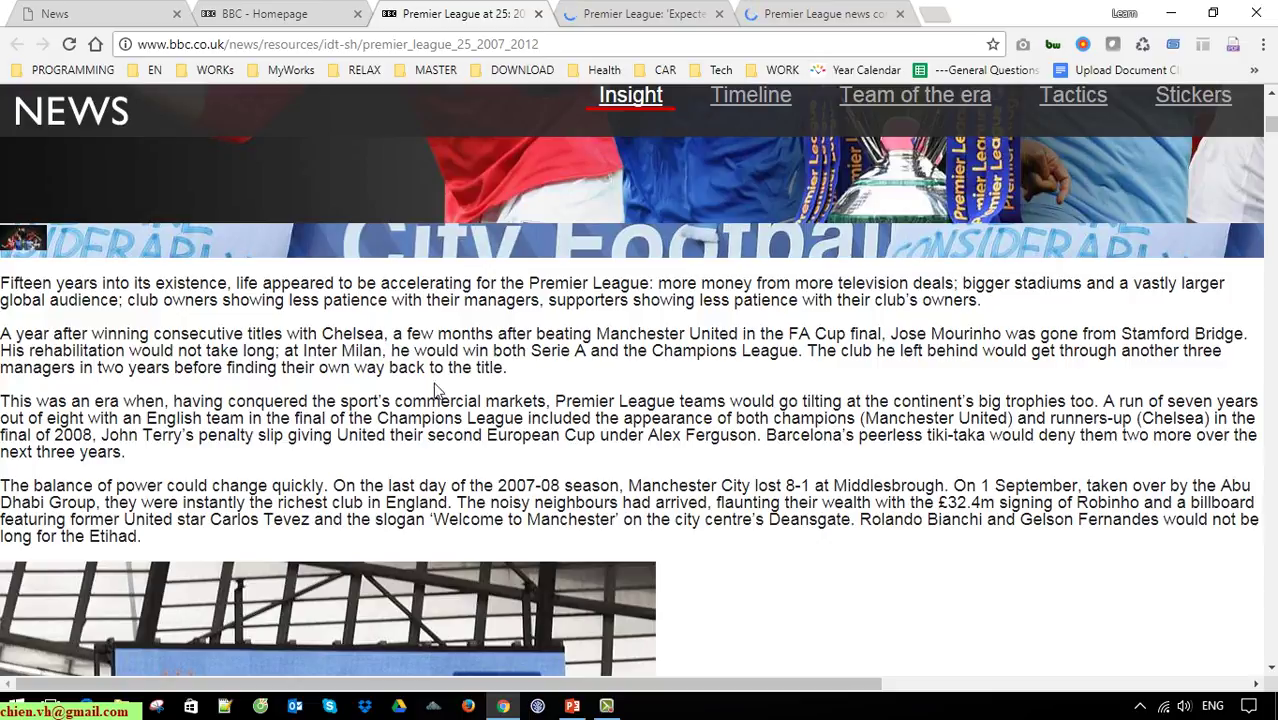
# - Select the 'Expected goals' article headline and paste the clipboard text into the news item's Title in Sitefinity
pyautogui.click(631, 12)
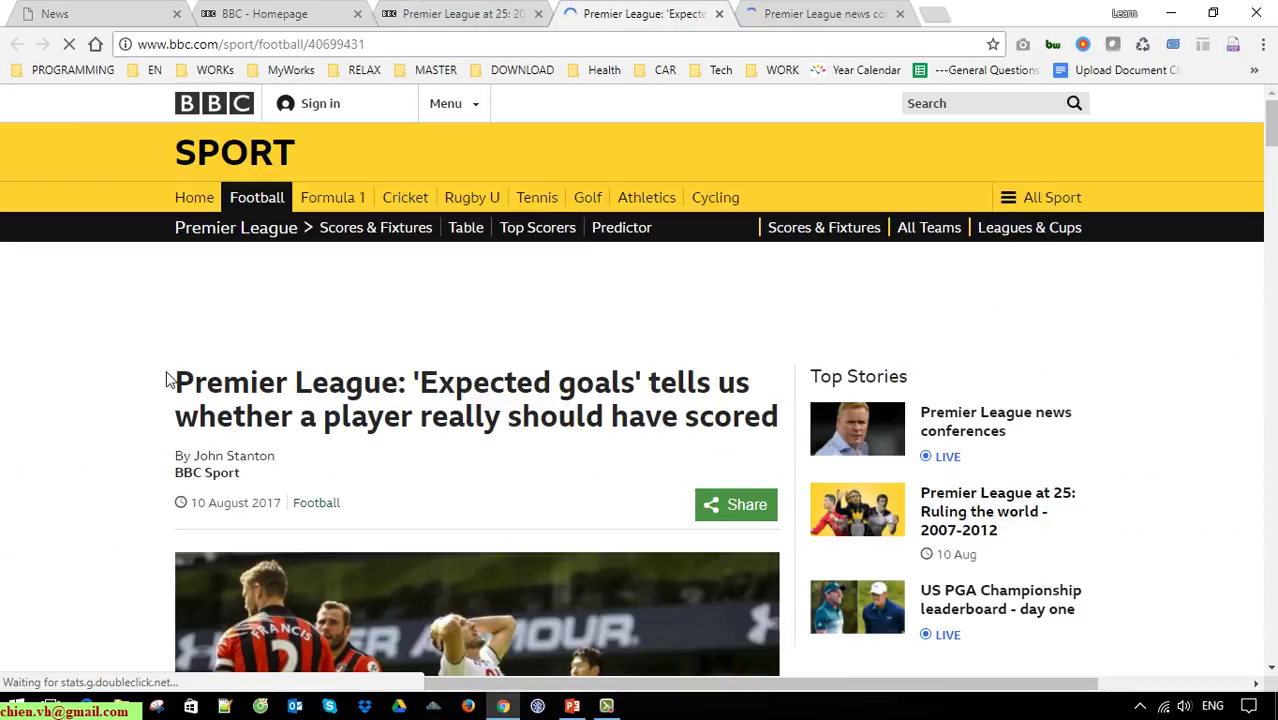
pyautogui.moveTo(183, 387); pyautogui.dragTo(784, 416)
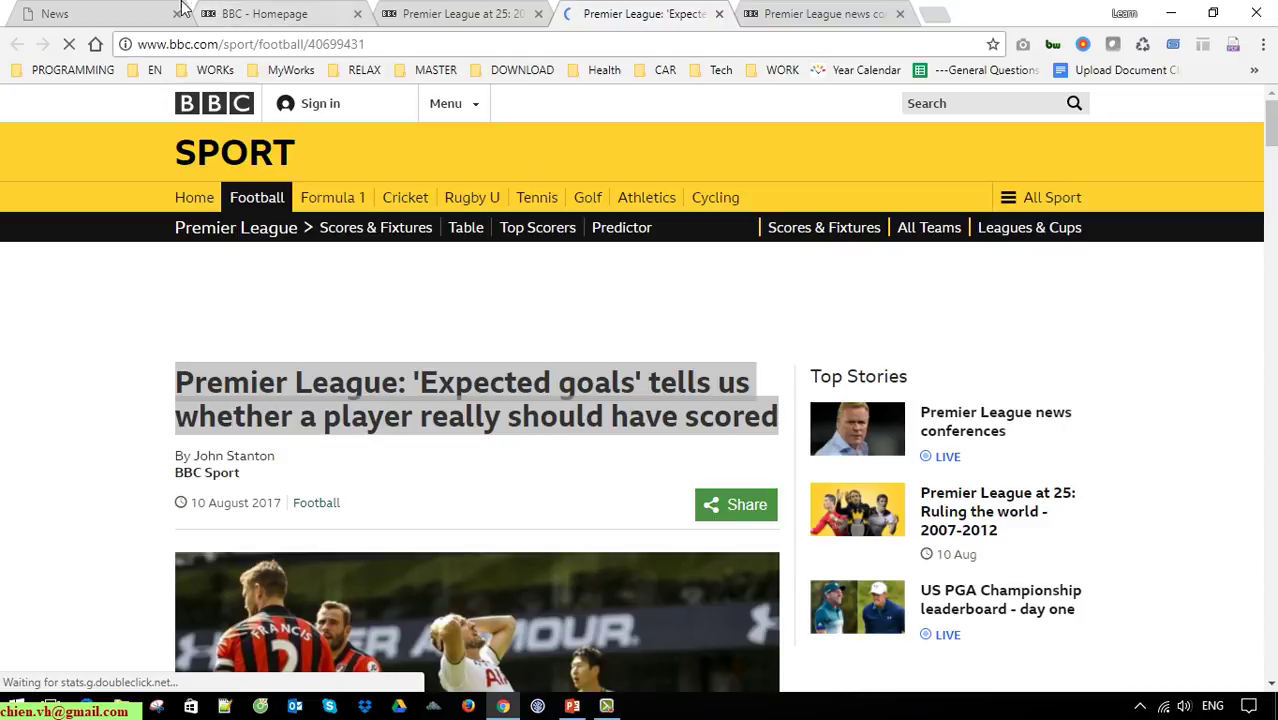
pyautogui.click(91, 12)
pyautogui.hotkey('ctrl', 'v')
pyautogui.click(514, 497)
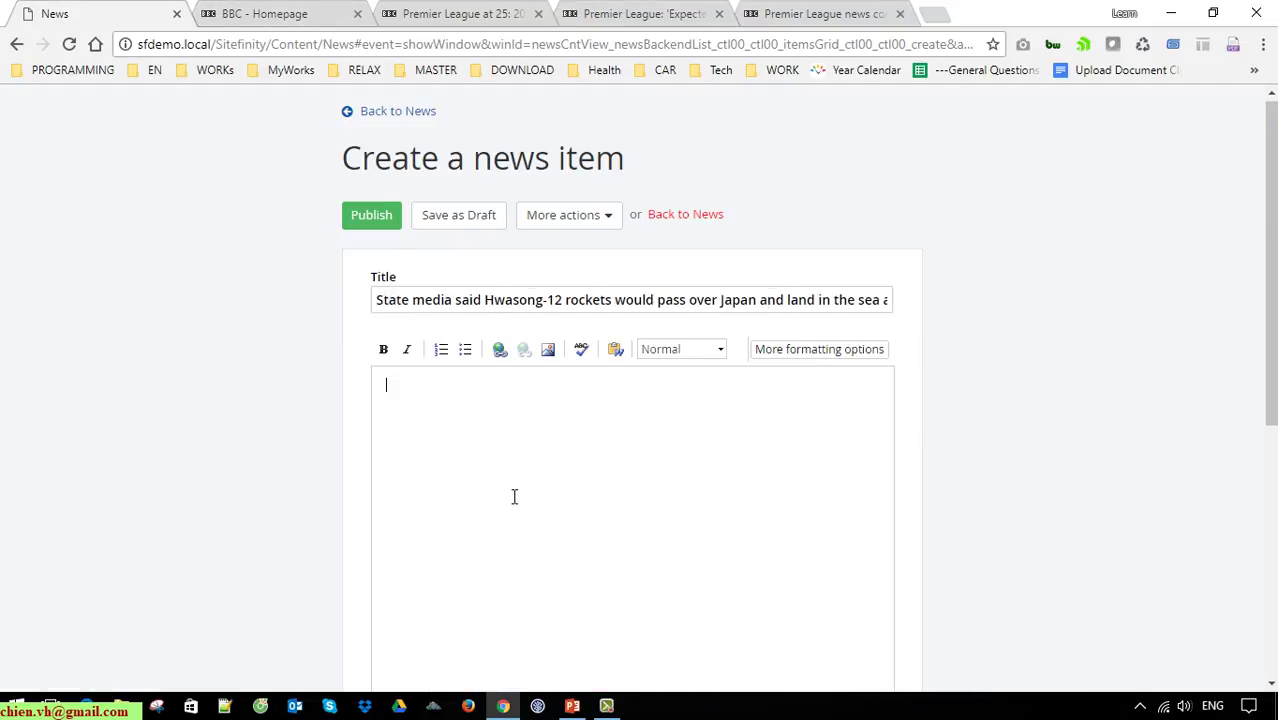
# - Copy the bold opening quotes of the 'Expected goals' article into the news item's Summary
pyautogui.click(640, 14)
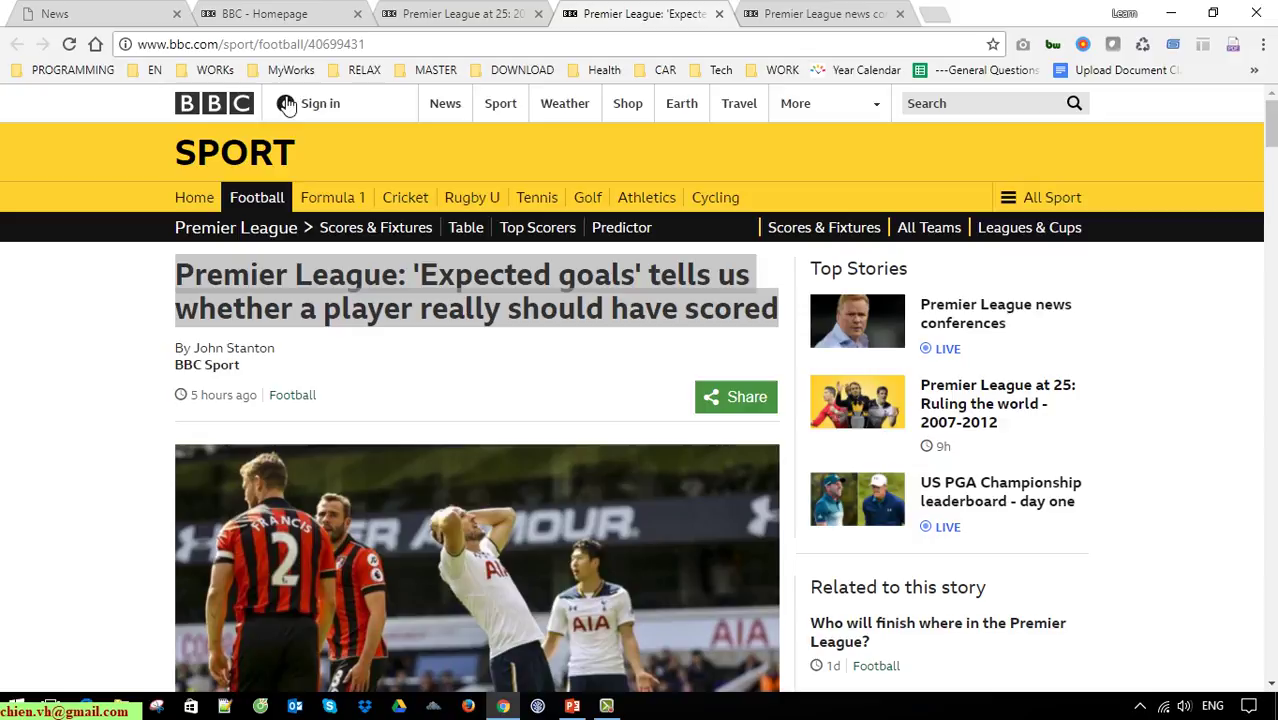
pyautogui.scroll(-2, 112, 431)
pyautogui.scroll(-5, 112, 431)
pyautogui.moveTo(175, 198); pyautogui.dragTo(320, 232)
pyautogui.hotkey('ctrl', 'c')
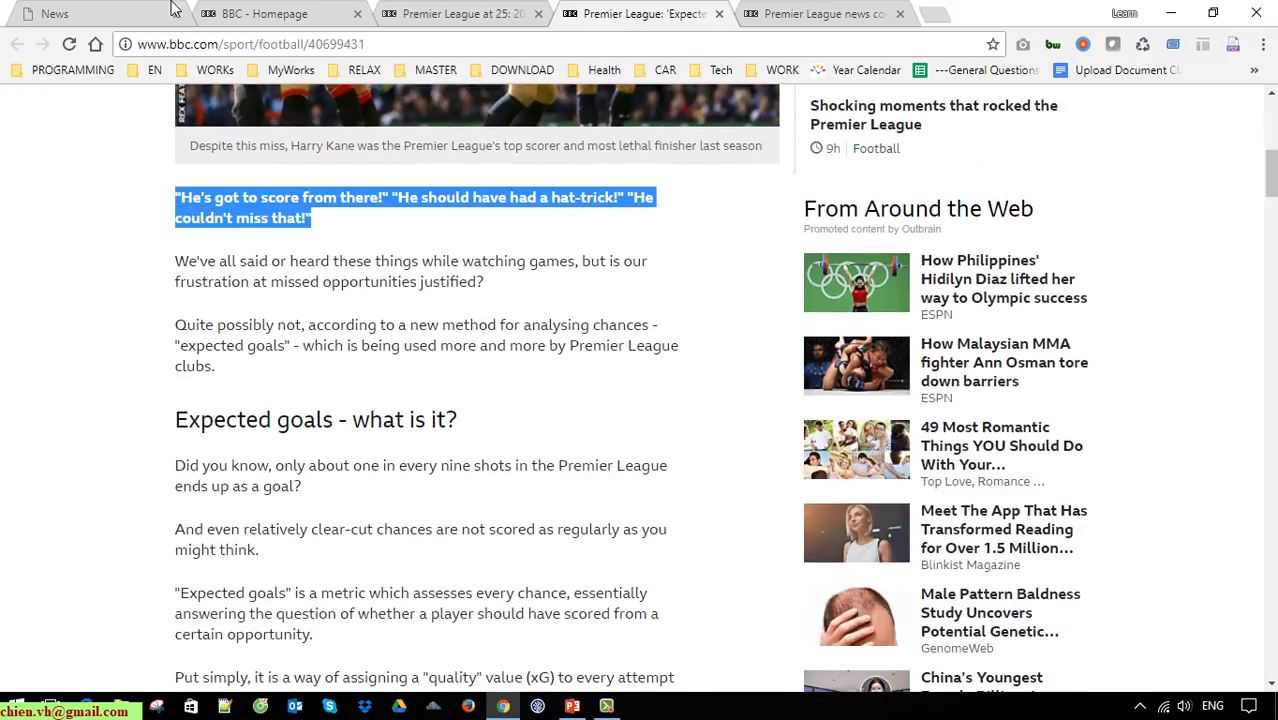
pyautogui.click(94, 10)
pyautogui.scroll(-5, 117, 383)
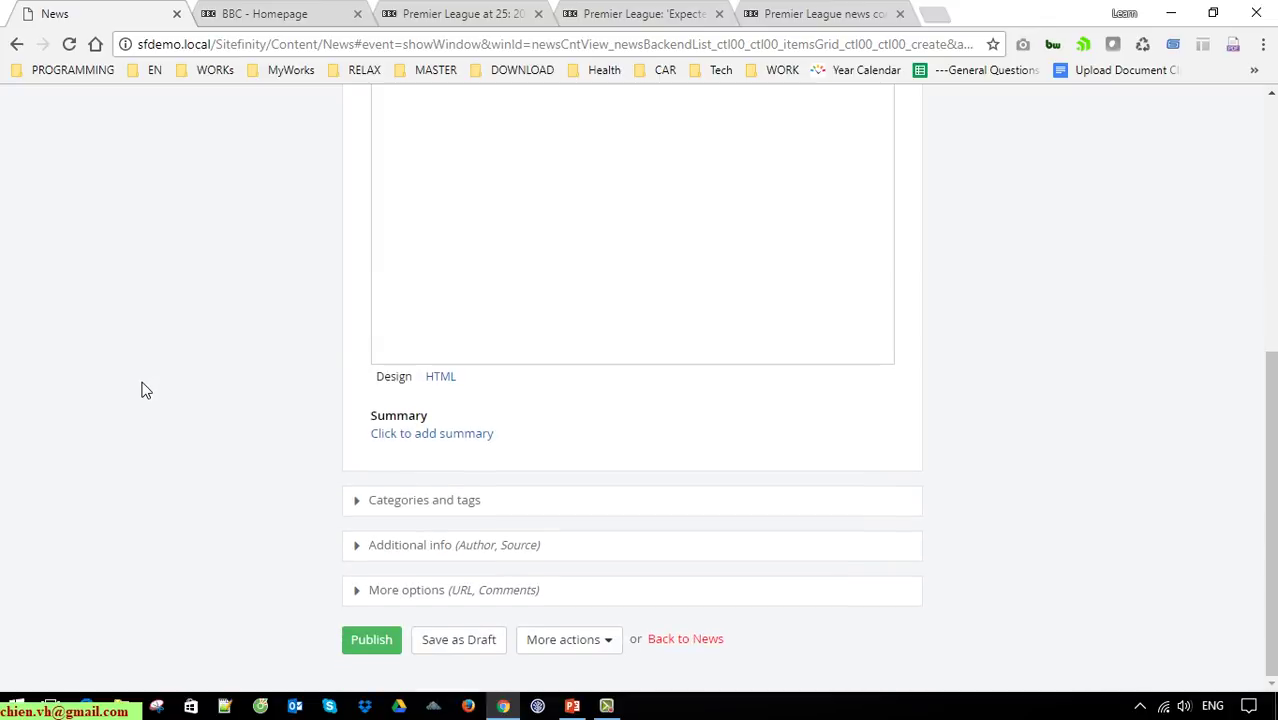
pyautogui.click(456, 436)
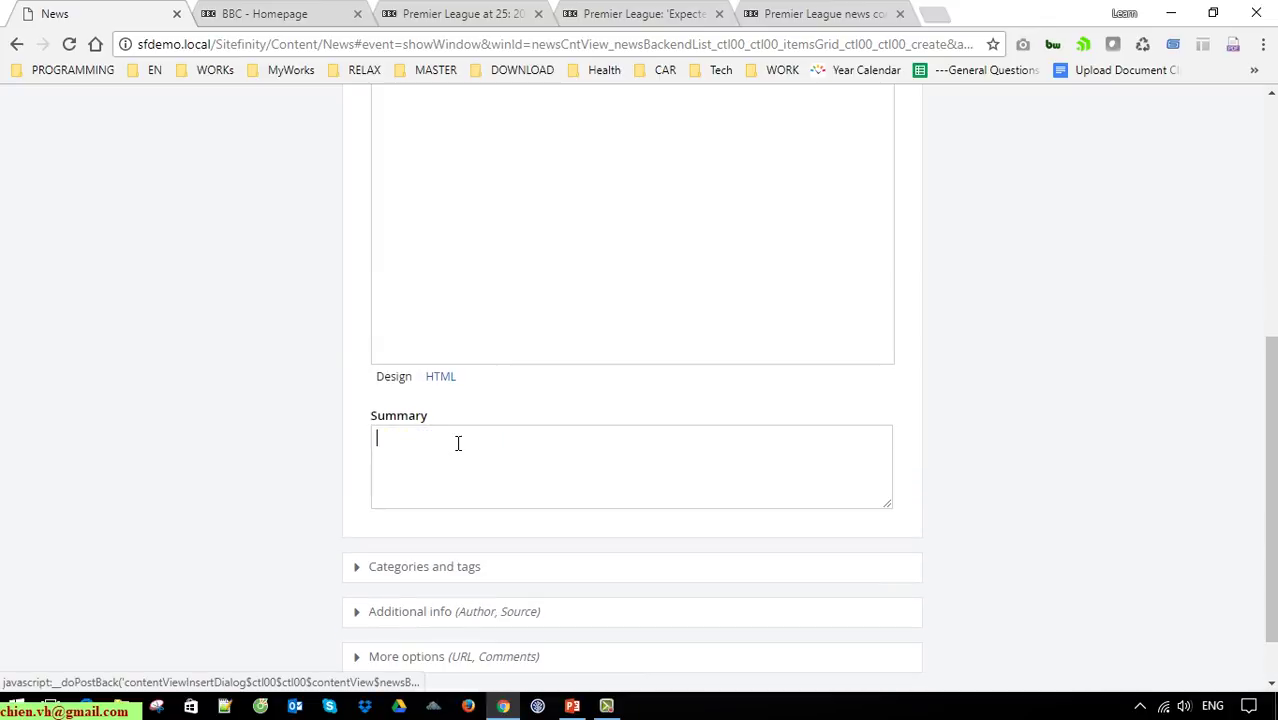
pyautogui.hotkey('ctrl', 'v')
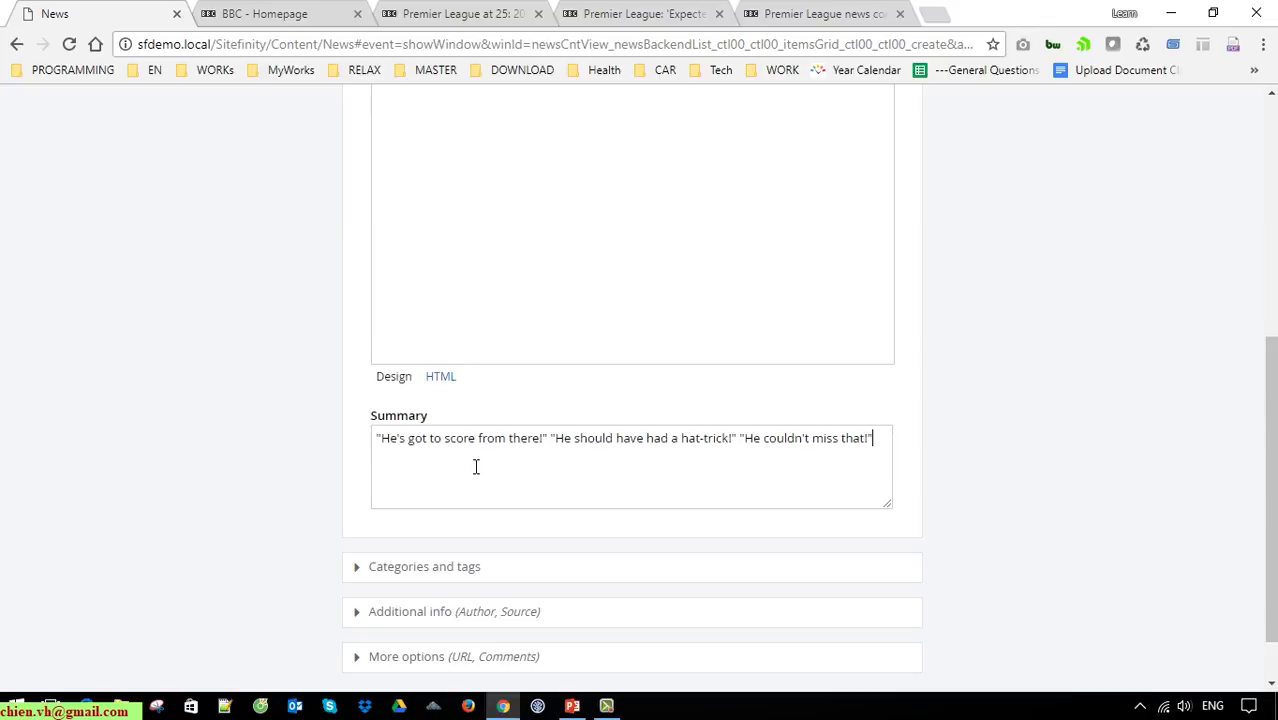
# - Copy the article text from the opening quotes through "91% of the time" into the news item's content, closing the article's tab
pyautogui.scroll(3, 539, 219)
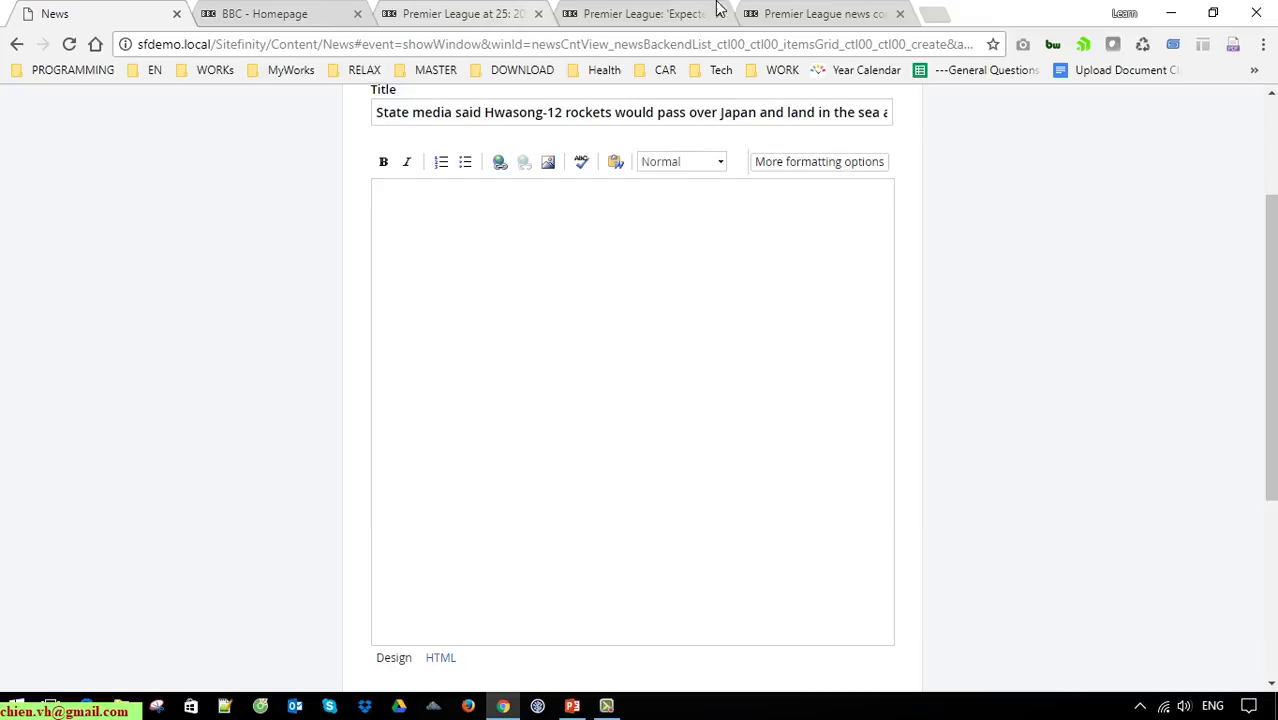
pyautogui.click(628, 13)
pyautogui.click(167, 313)
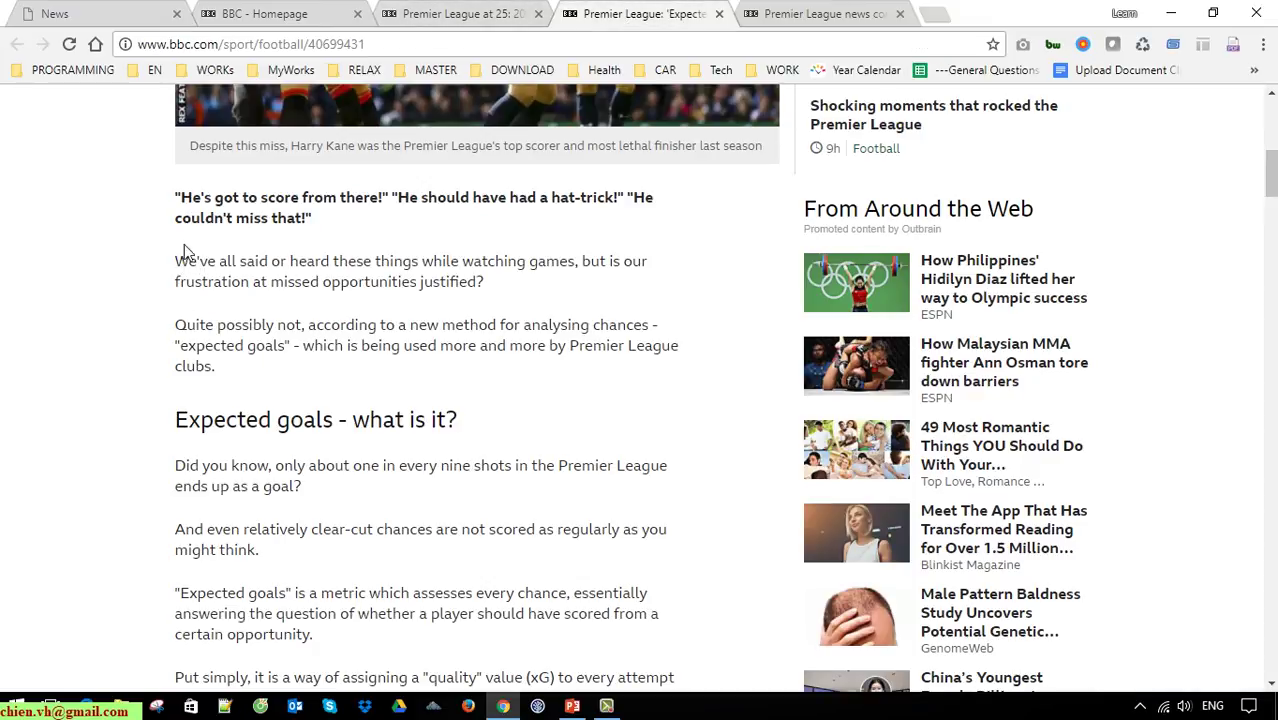
pyautogui.moveTo(183, 203); pyautogui.dragTo(396, 392)
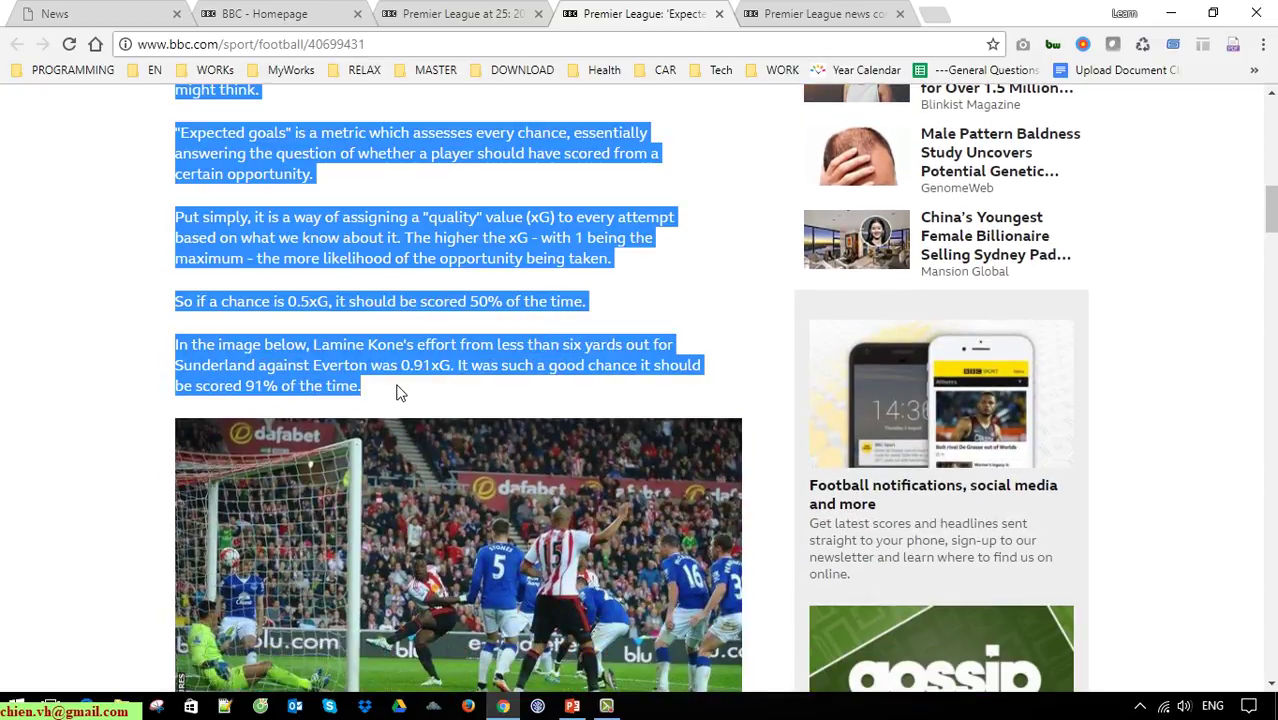
pyautogui.click(719, 14)
pyautogui.click(85, 10)
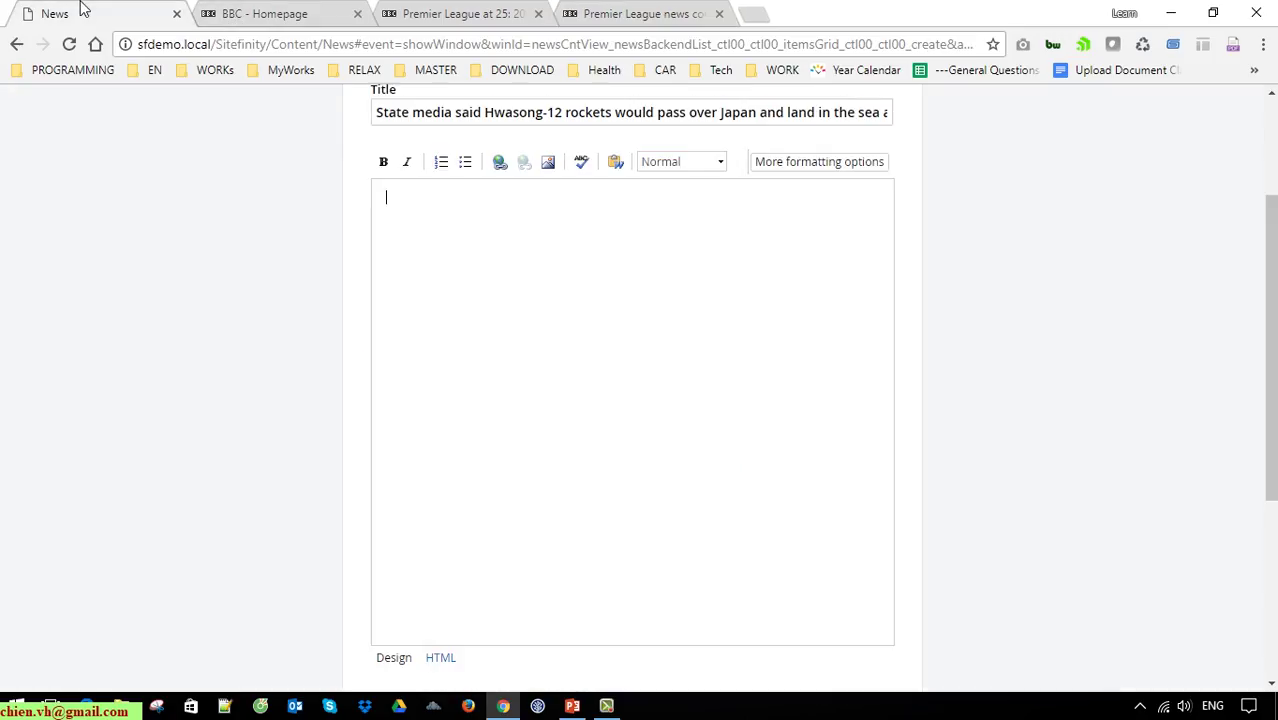
pyautogui.hotkey('ctrl', 'v')
# - Make the opening line of quotes in the news item's content bold
pyautogui.scroll(3, 652, 400)
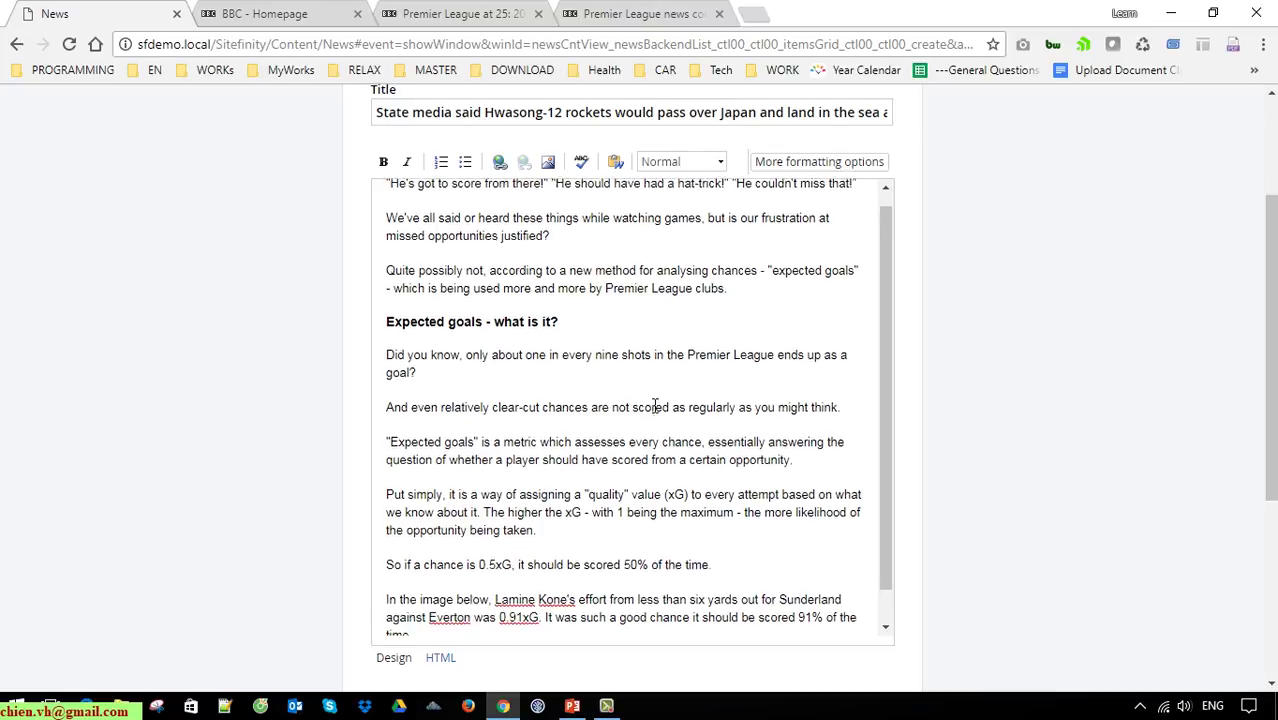
pyautogui.moveTo(872, 396); pyautogui.dragTo(384, 390)
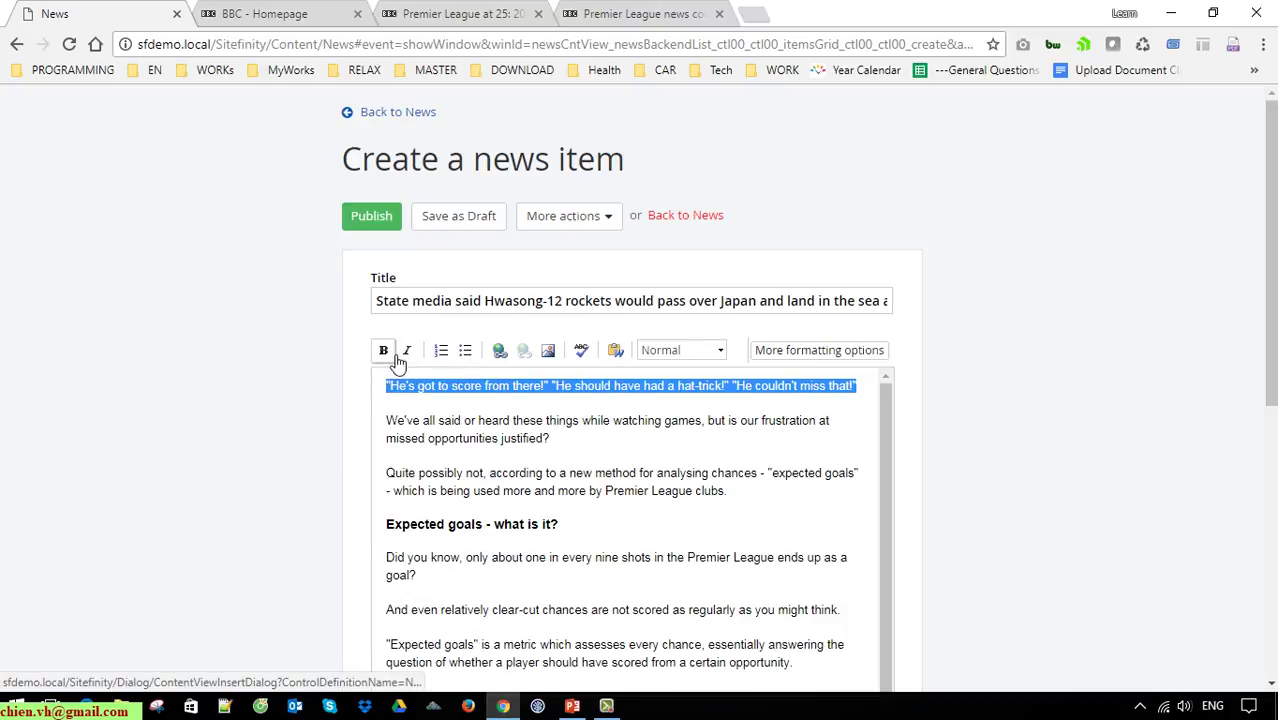
pyautogui.click(385, 353)
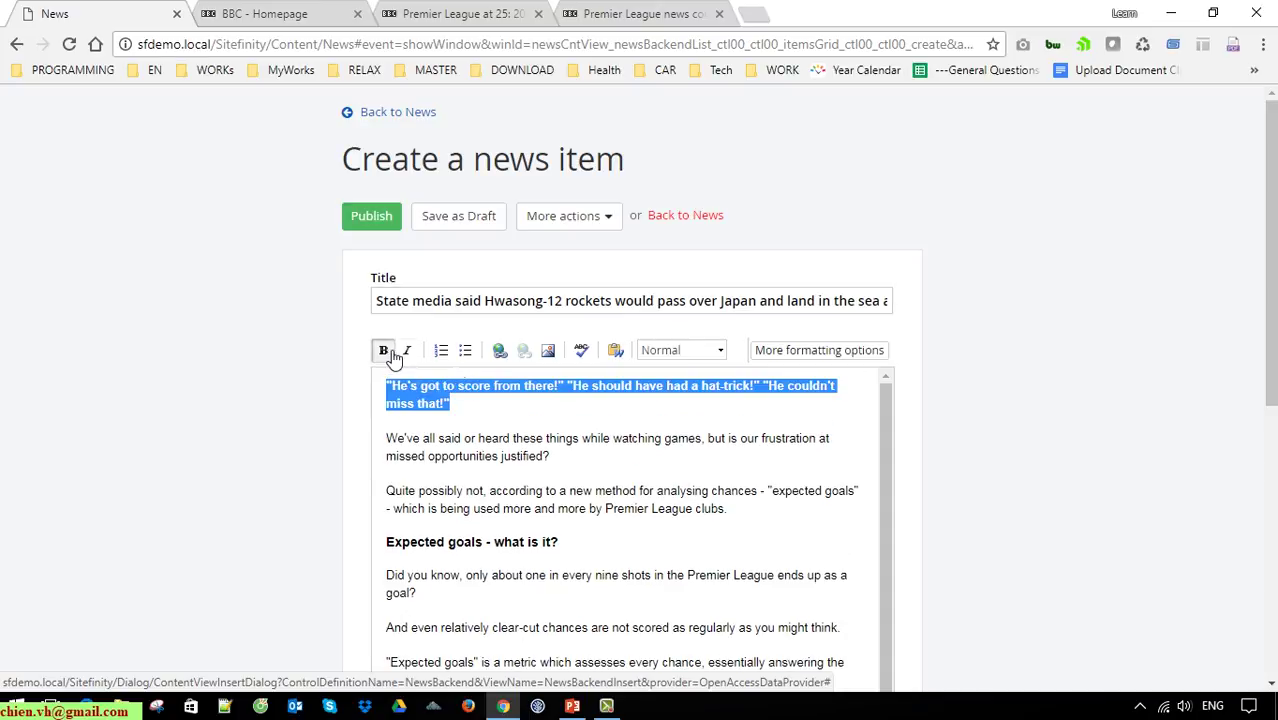
pyautogui.click(535, 410)
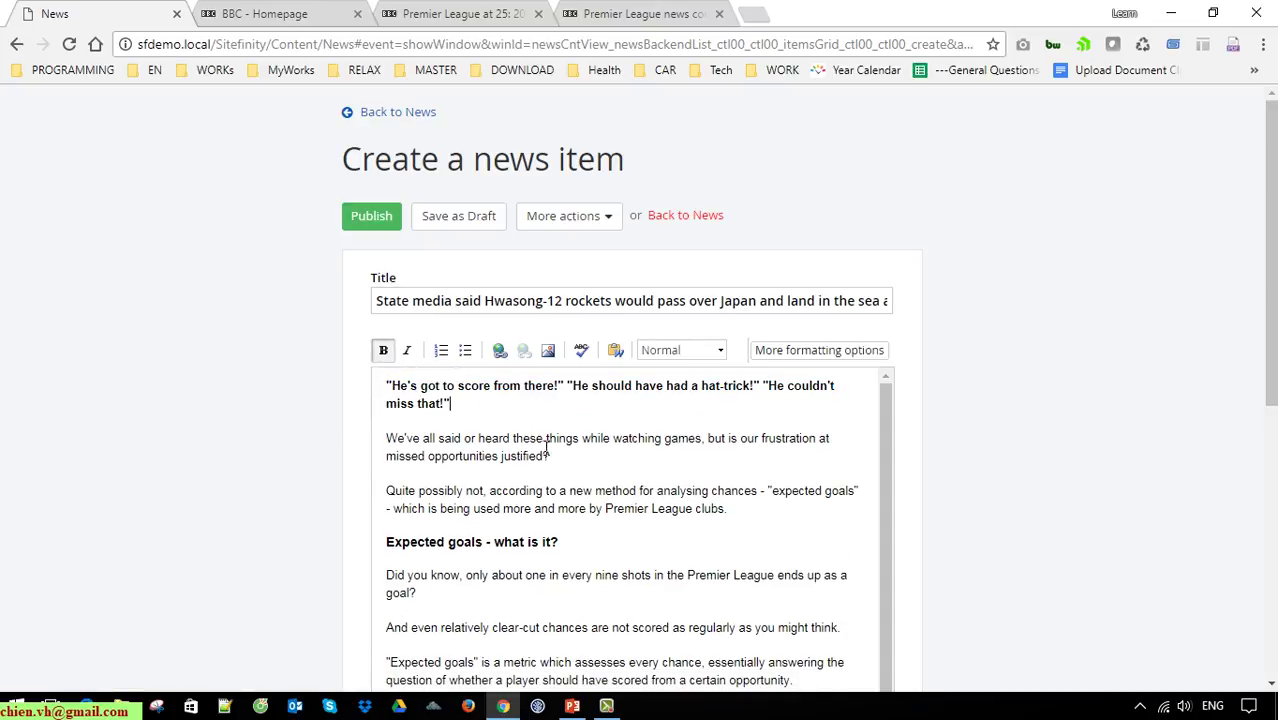
# - Expand the Categories and tags section of the news item and look over the filled-in form
pyautogui.scroll(-10, 545, 557)
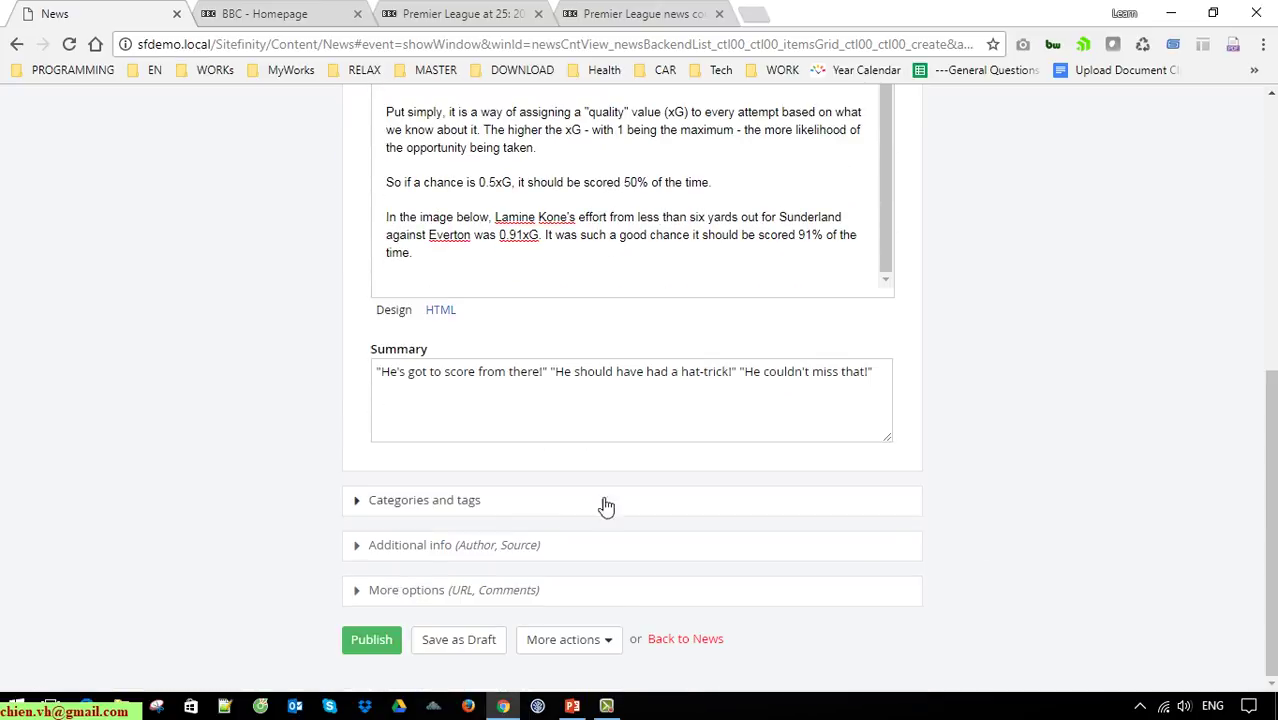
pyautogui.click(442, 500)
pyautogui.scroll(-1, 887, 482)
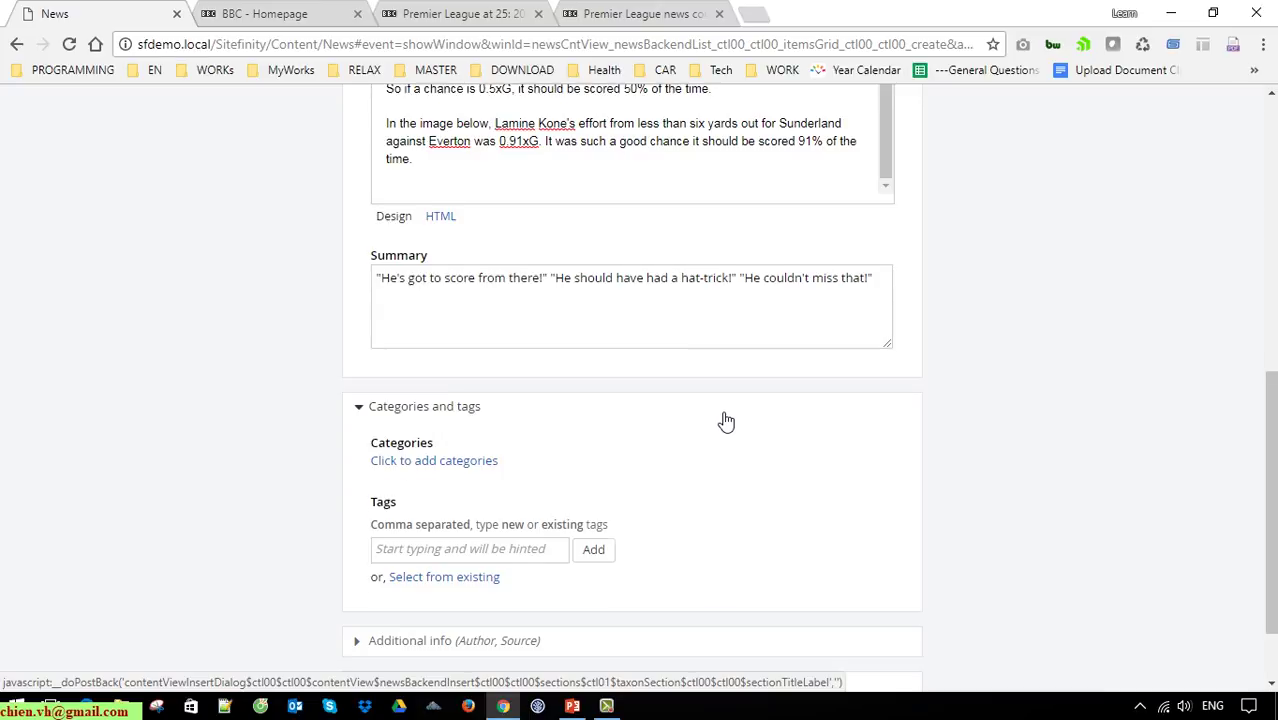
pyautogui.scroll(7, 980, 448)
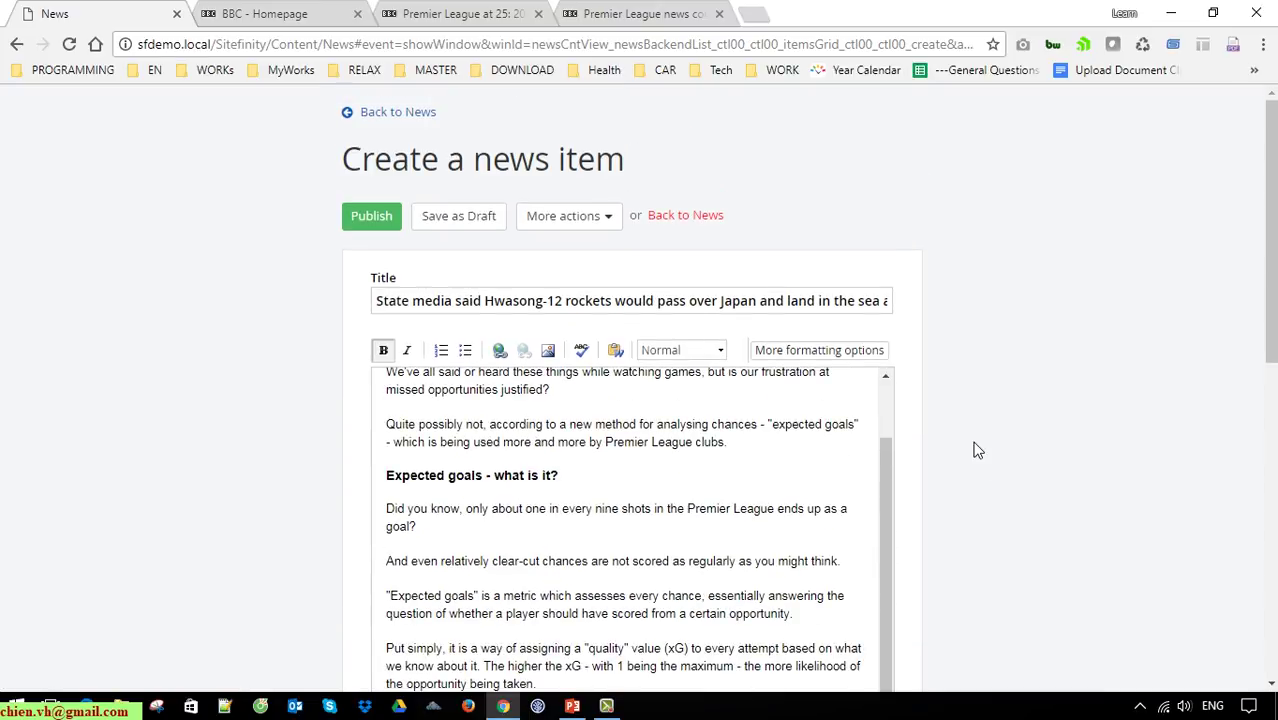
pyautogui.scroll(-7, 972, 451)
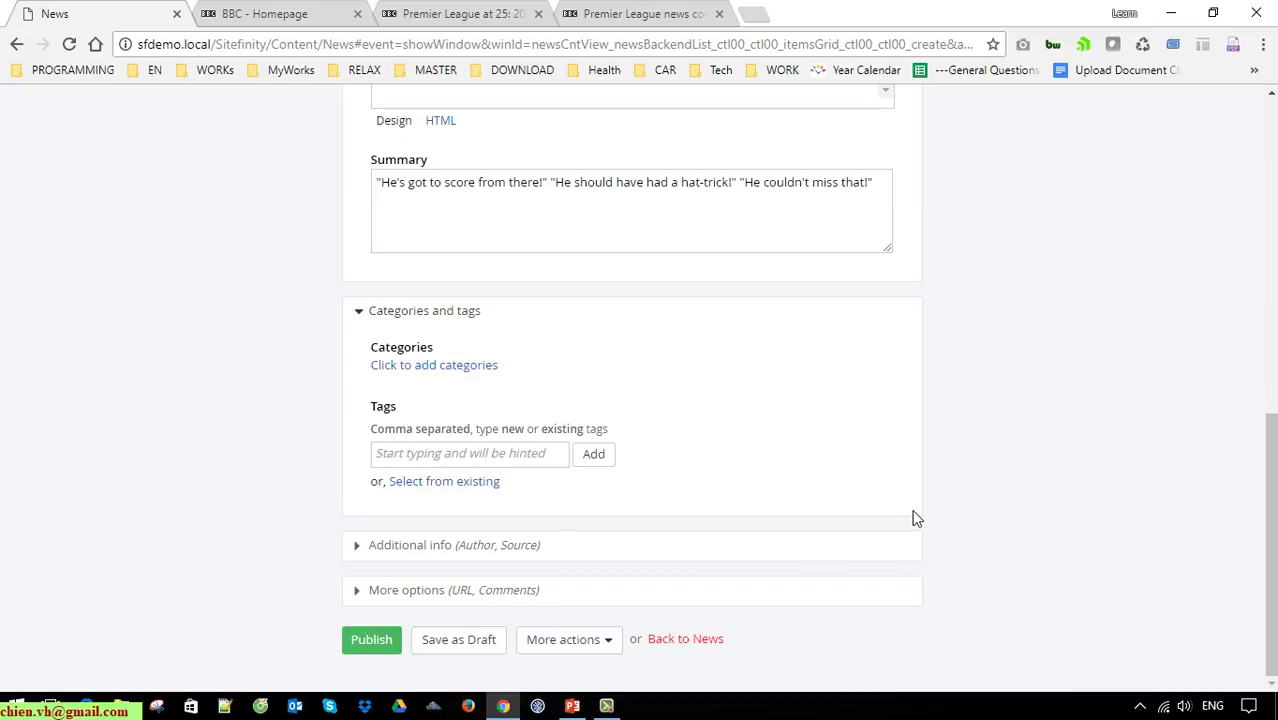
# - Try to publish the news item, checking the filled-in form between the two attempts
pyautogui.click(385, 646)
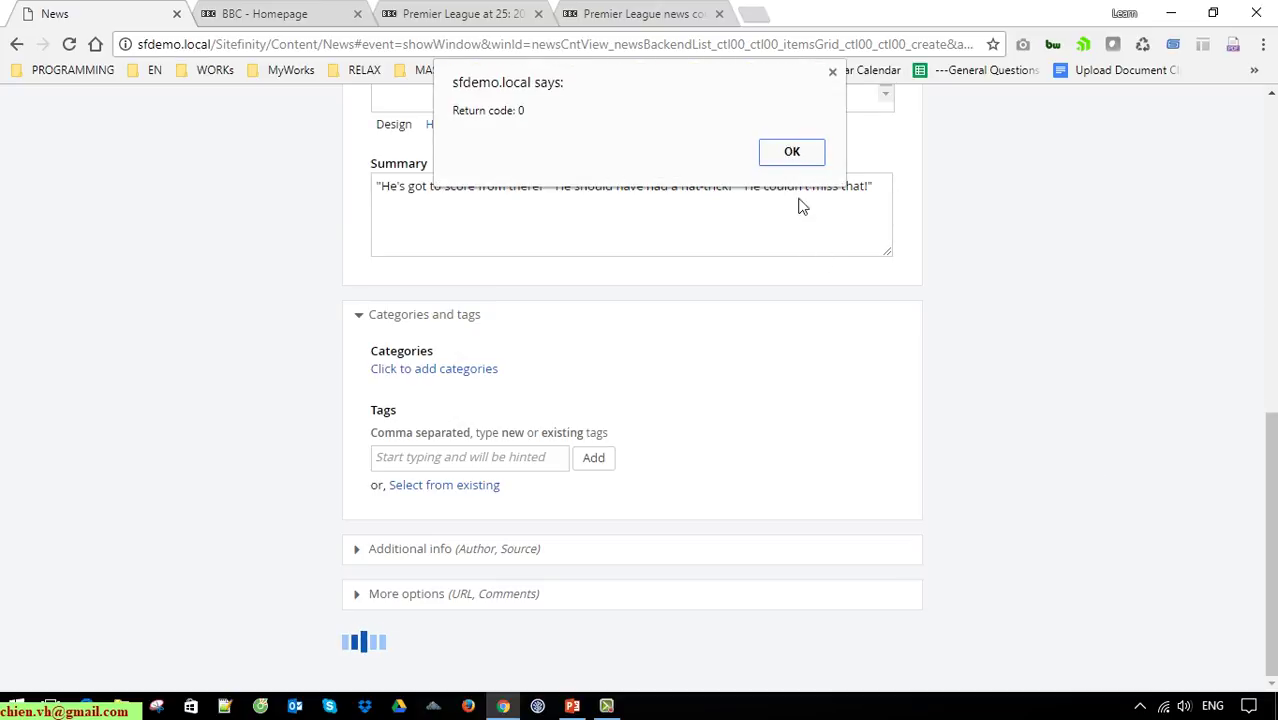
pyautogui.click(802, 150)
pyautogui.scroll(8, 912, 527)
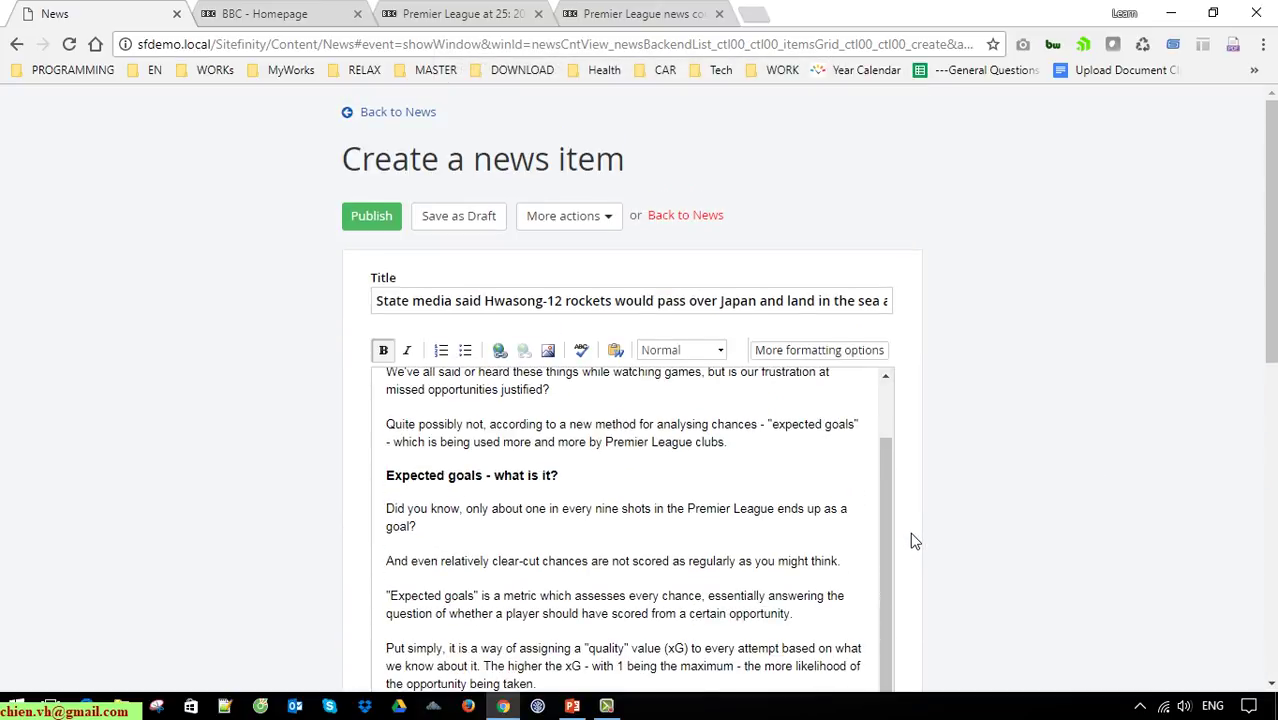
pyautogui.scroll(-8, 913, 540)
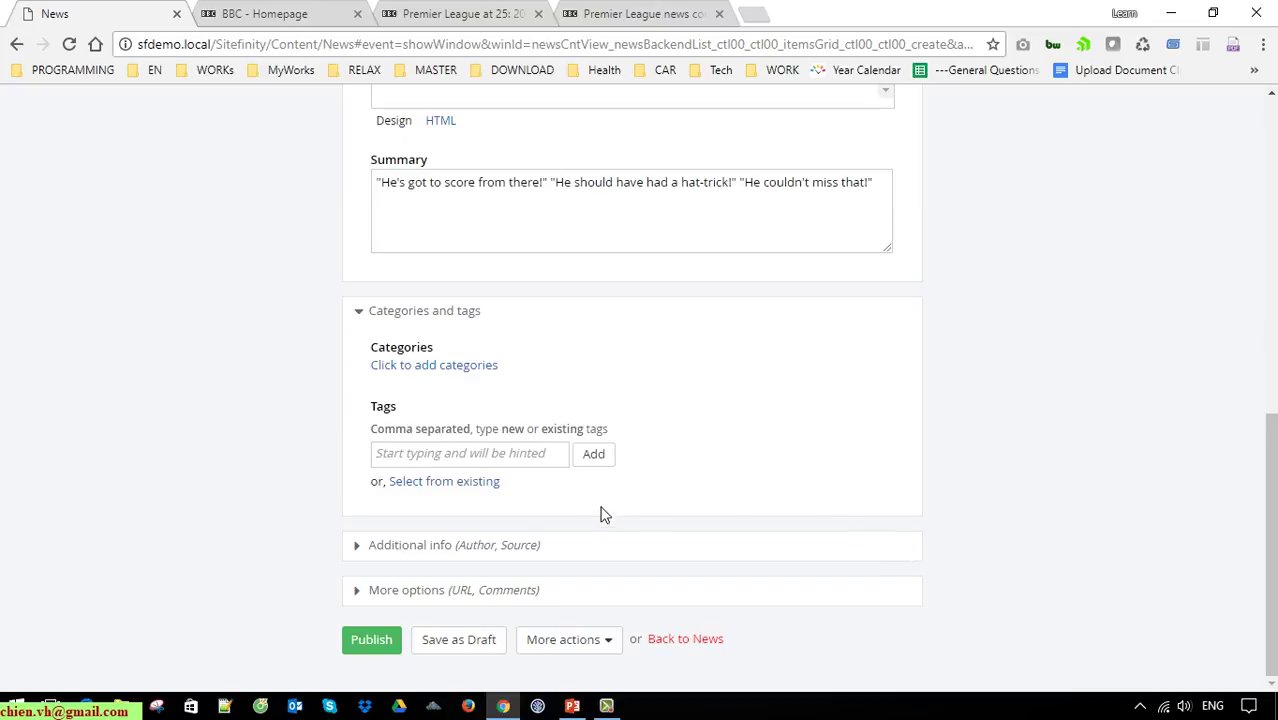
pyautogui.click(378, 645)
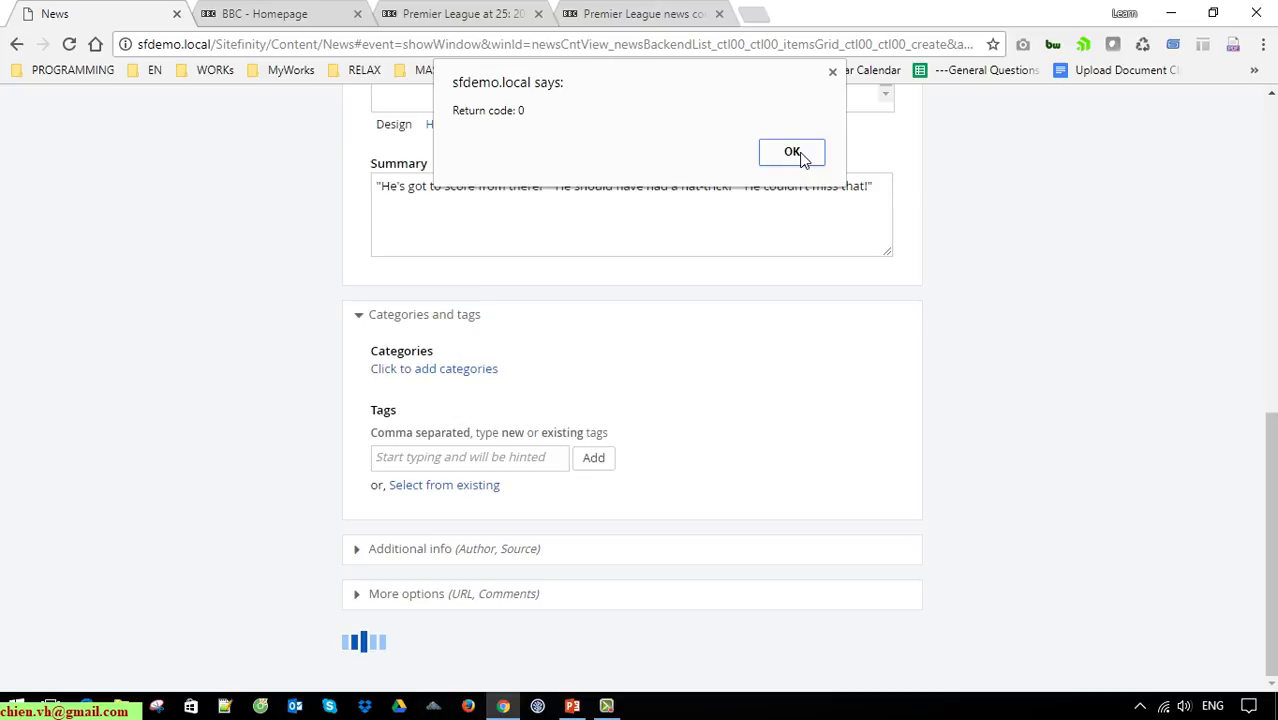
pyautogui.click(792, 153)
pyautogui.scroll(7, 630, 510)
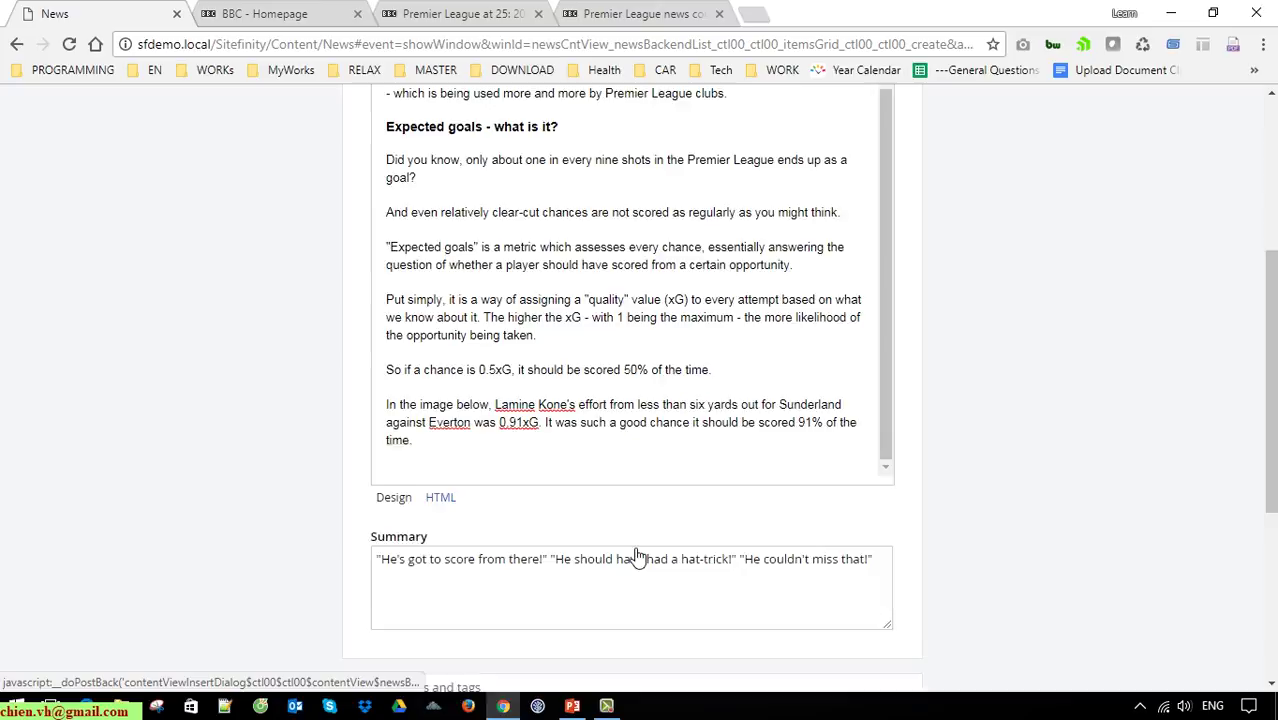
# - Copy the news item's entire content and leave the form for the News list without saving
pyautogui.click(623, 450)
pyautogui.hotkey('ctrl', 'a')
pyautogui.hotkey('ctrl', 'c')
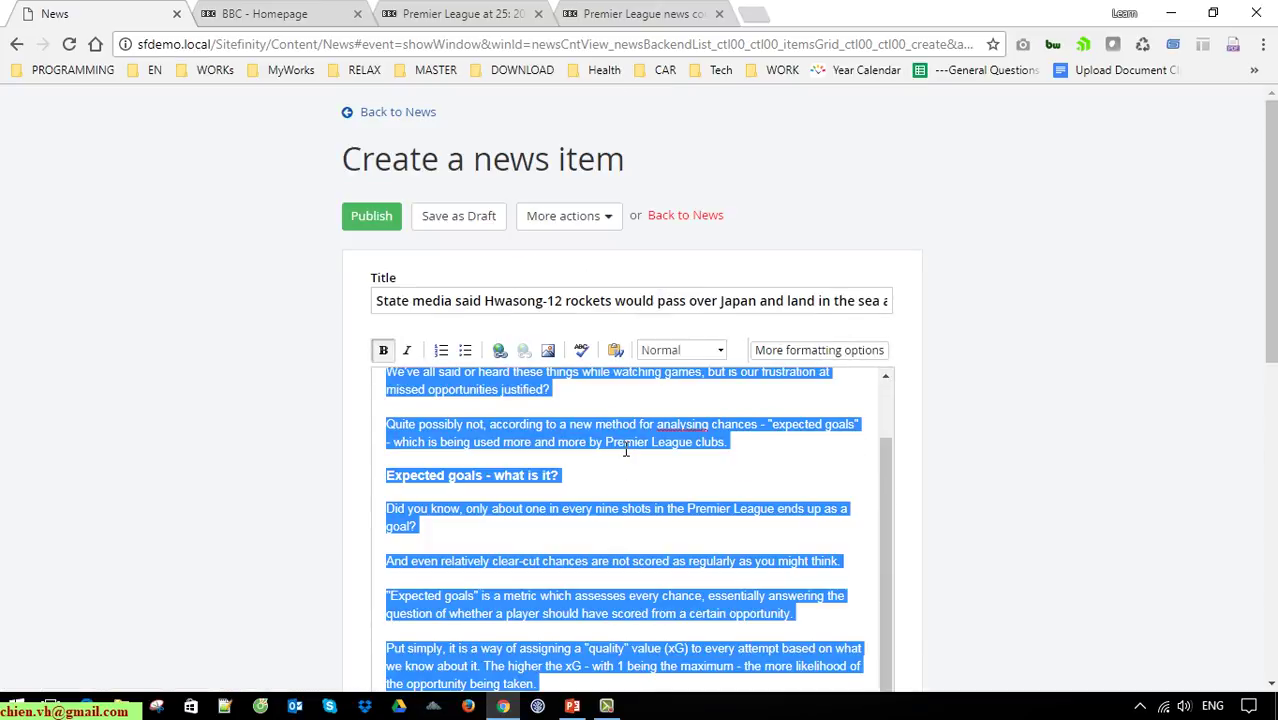
pyautogui.click(662, 214)
pyautogui.click(716, 210)
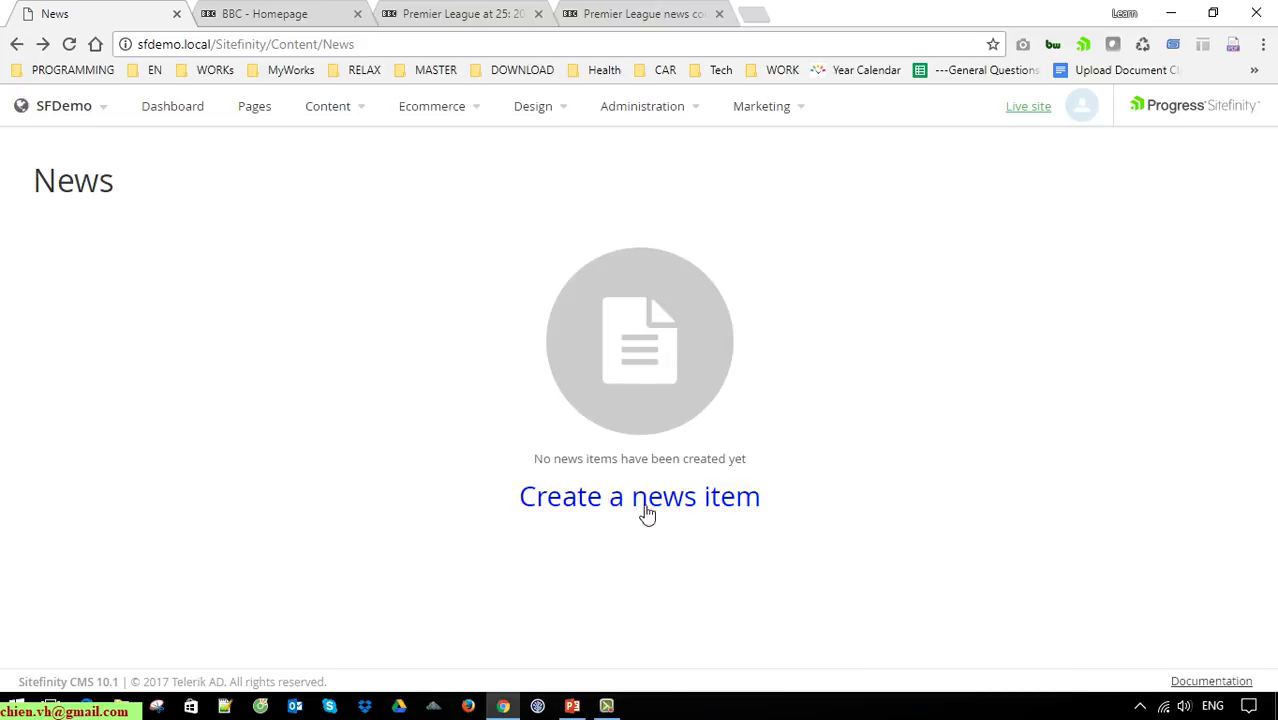
# - Reload the News page, start a new news item and paste the copied article text into its content
pyautogui.click(67, 45)
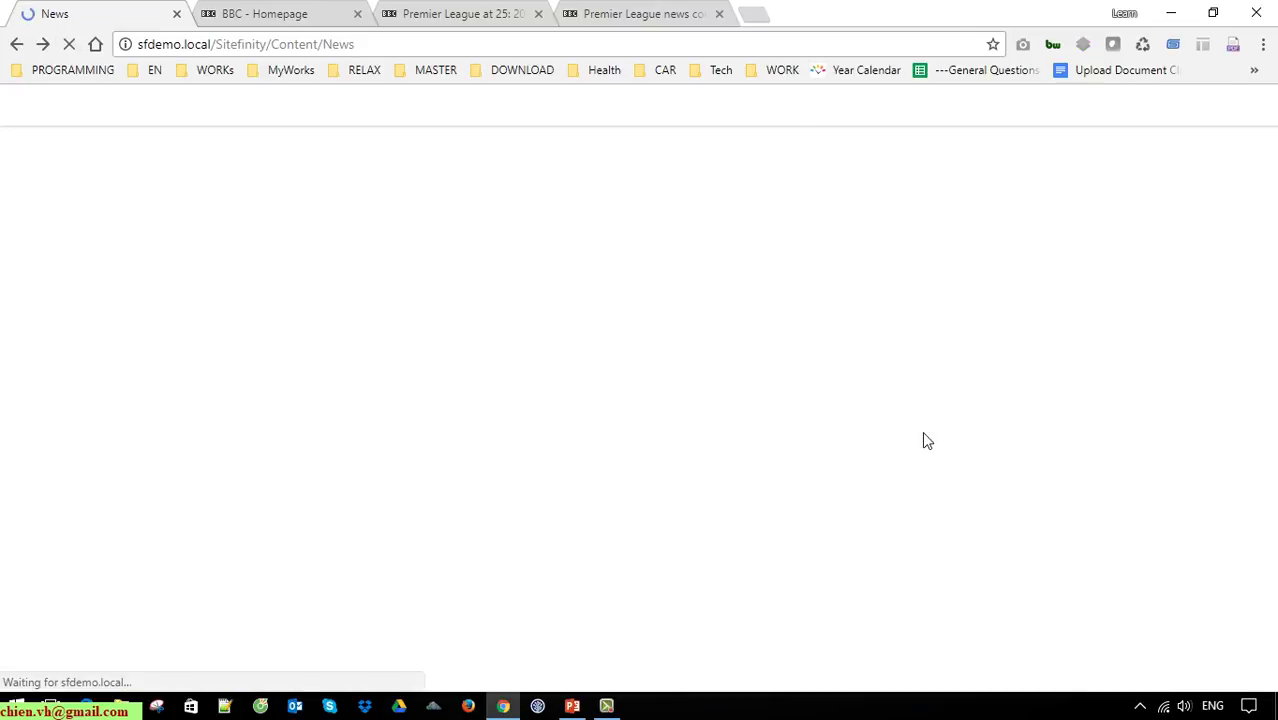
pyautogui.click(695, 520)
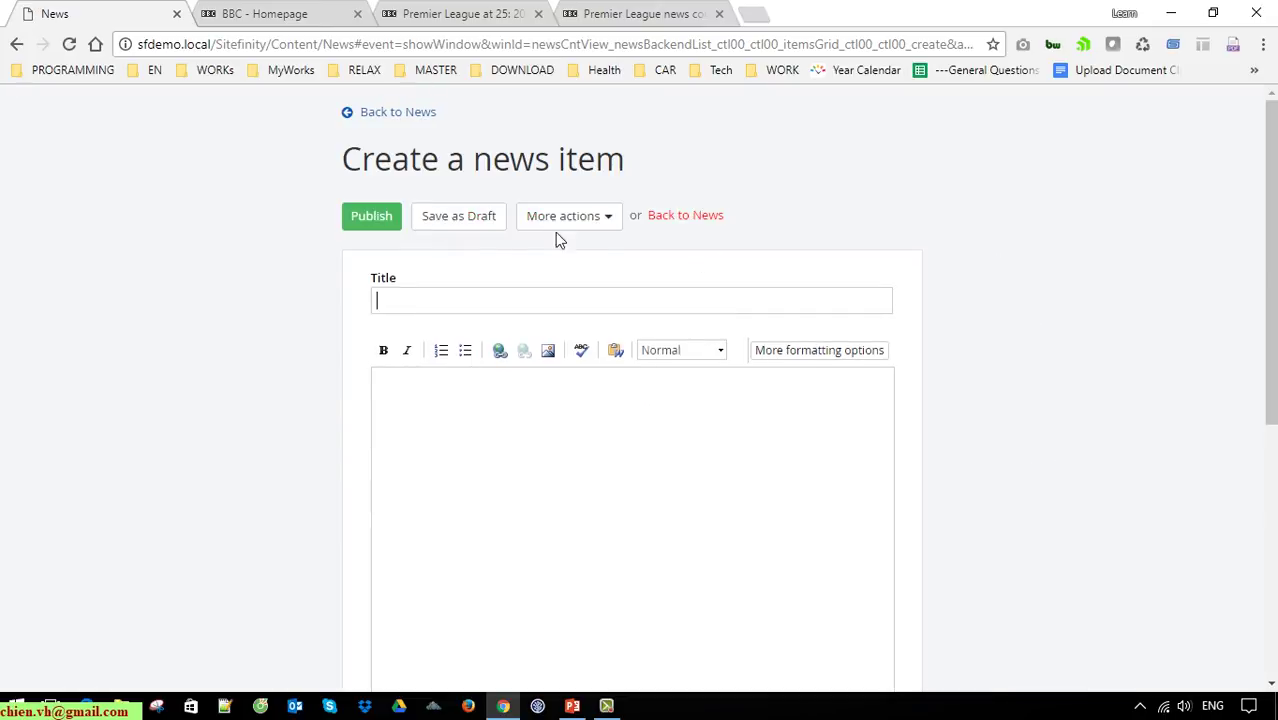
pyautogui.hotkey('ctrl', 'v')
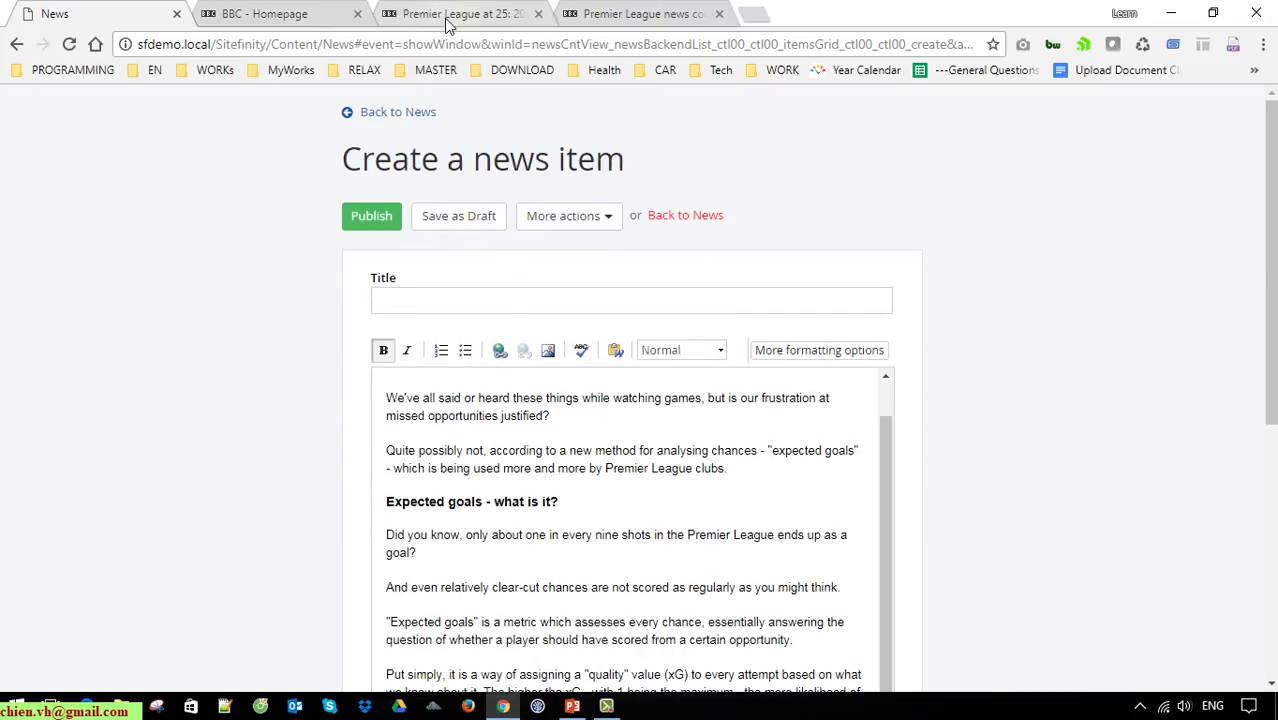
pyautogui.scroll(1, 577, 550)
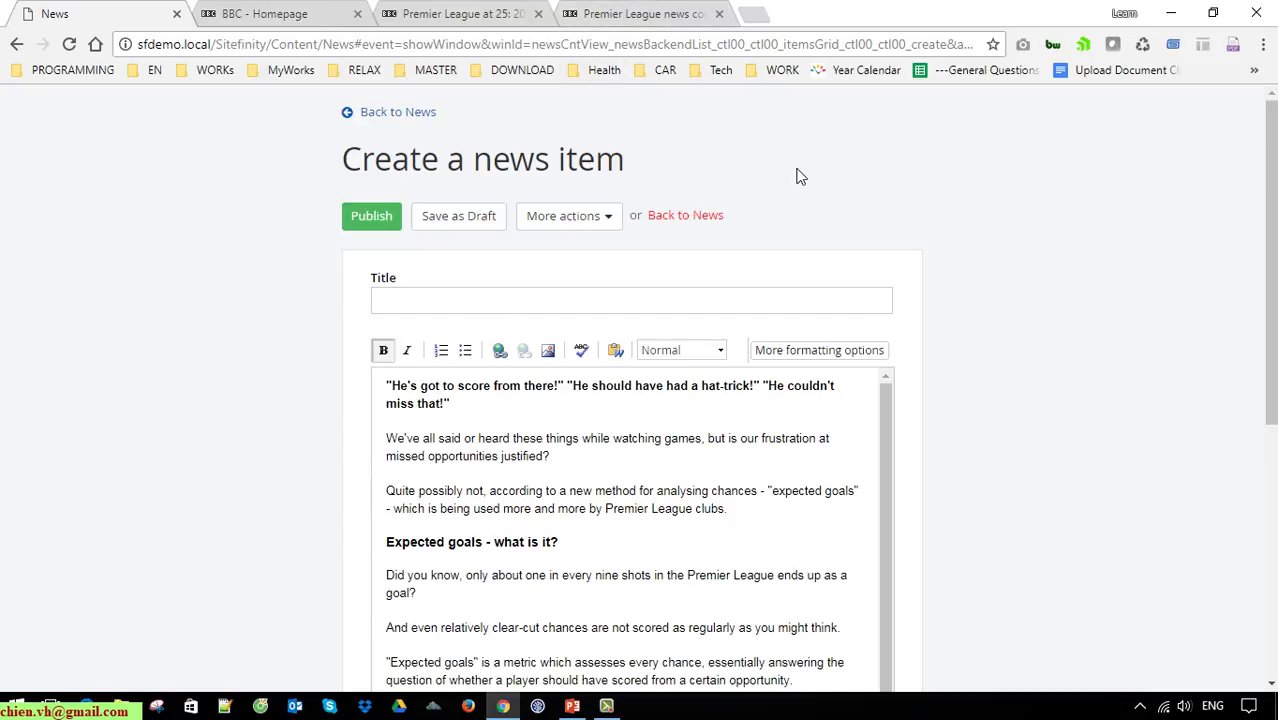
# - Reopen the closed 'Expected goals' article and copy its headline into the news item's Title
pyautogui.hotkey('ctrl', 'shift', 't')
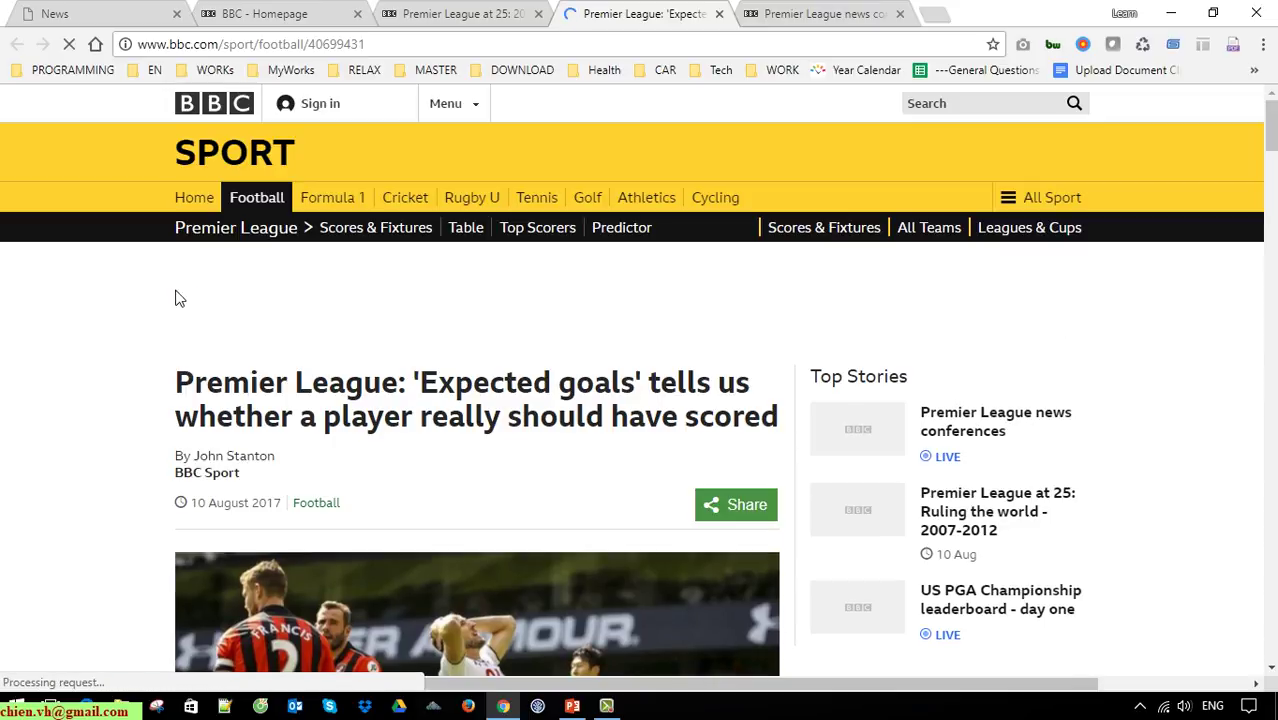
pyautogui.moveTo(182, 380); pyautogui.dragTo(786, 310)
pyautogui.hotkey('ctrl', 'c')
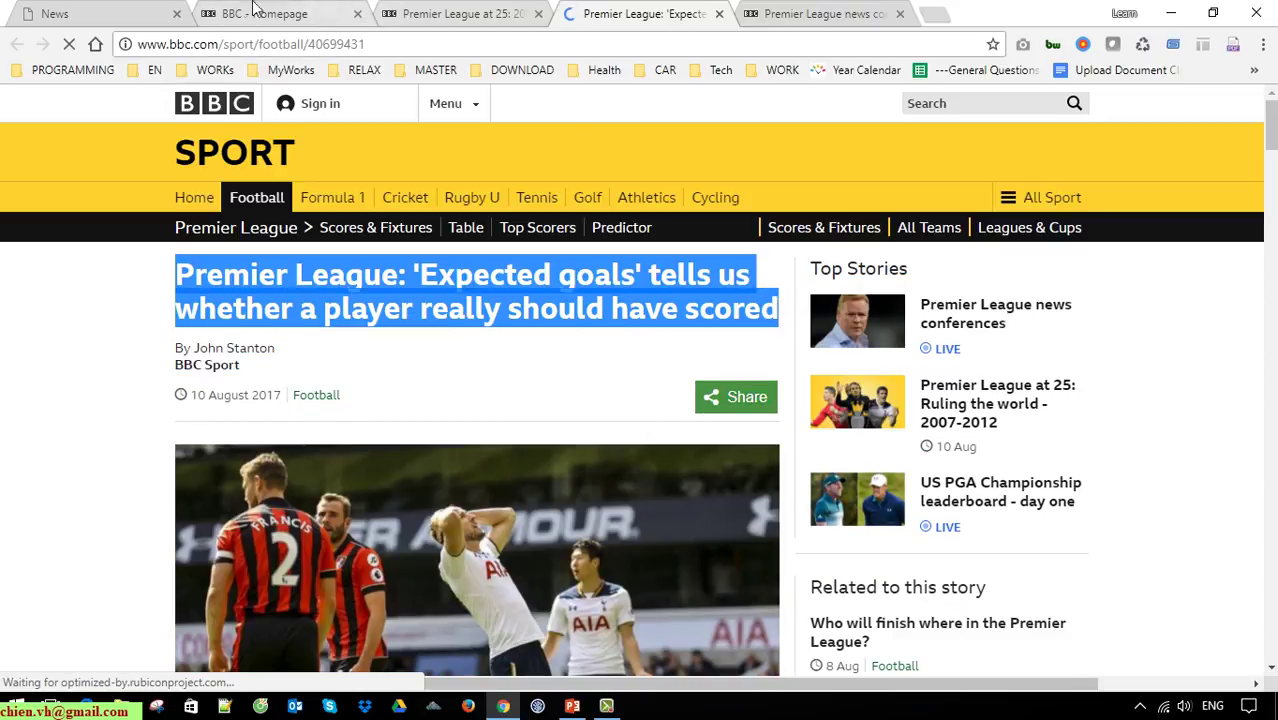
pyautogui.click(143, 10)
pyautogui.click(479, 300)
pyautogui.hotkey('ctrl', 'v')
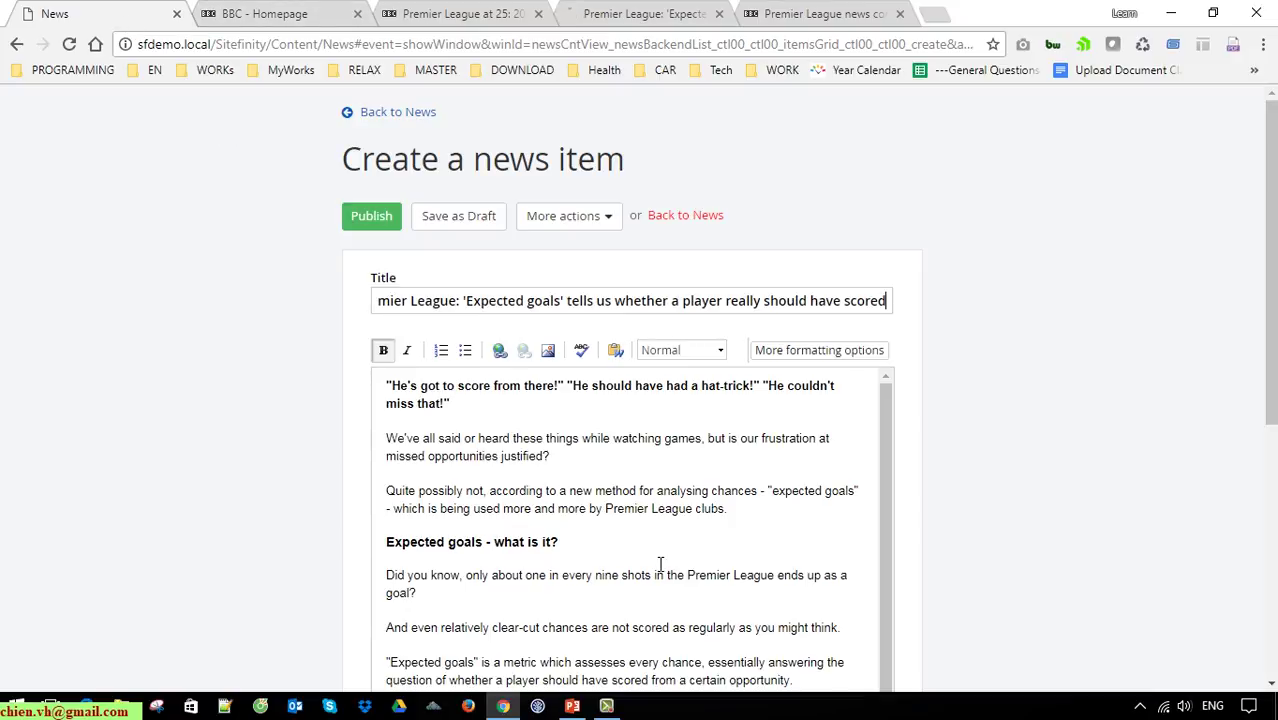
# - Copy the bold opening quotes from the content into the news item's Summary and publish the item
pyautogui.scroll(-10, 660, 563)
pyautogui.scroll(5, 628, 513)
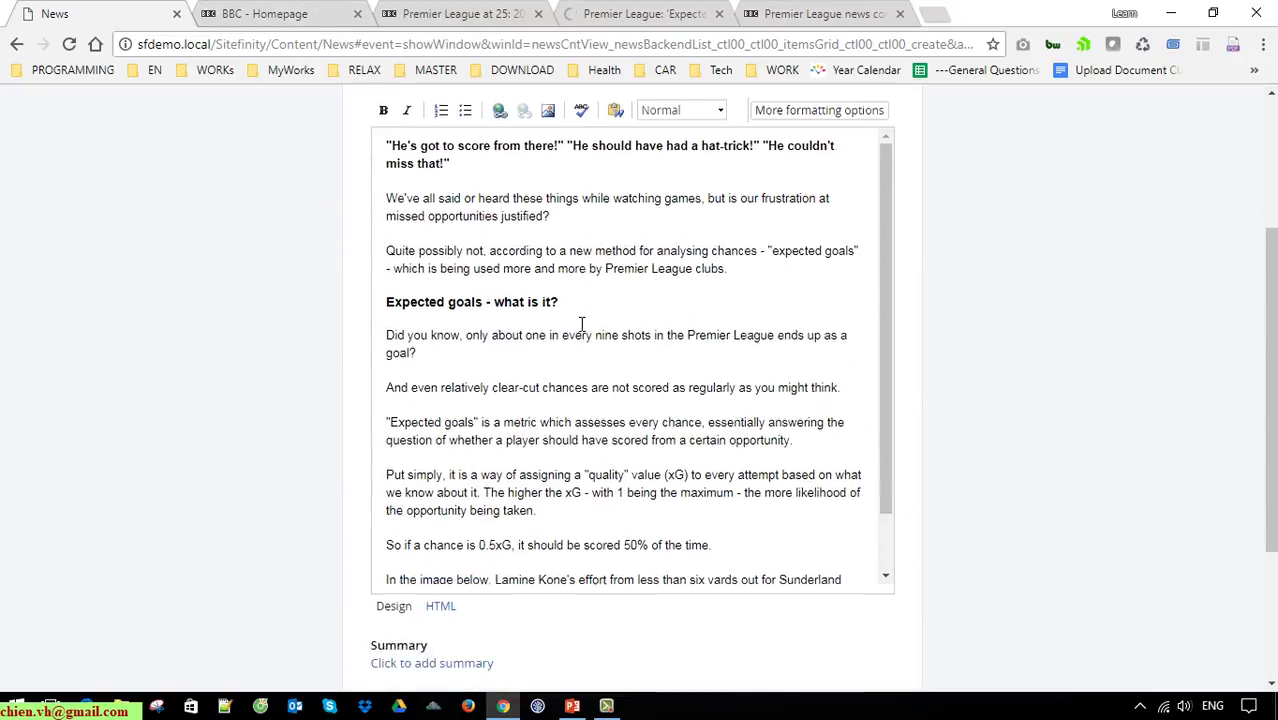
pyautogui.scroll(1, 581, 323)
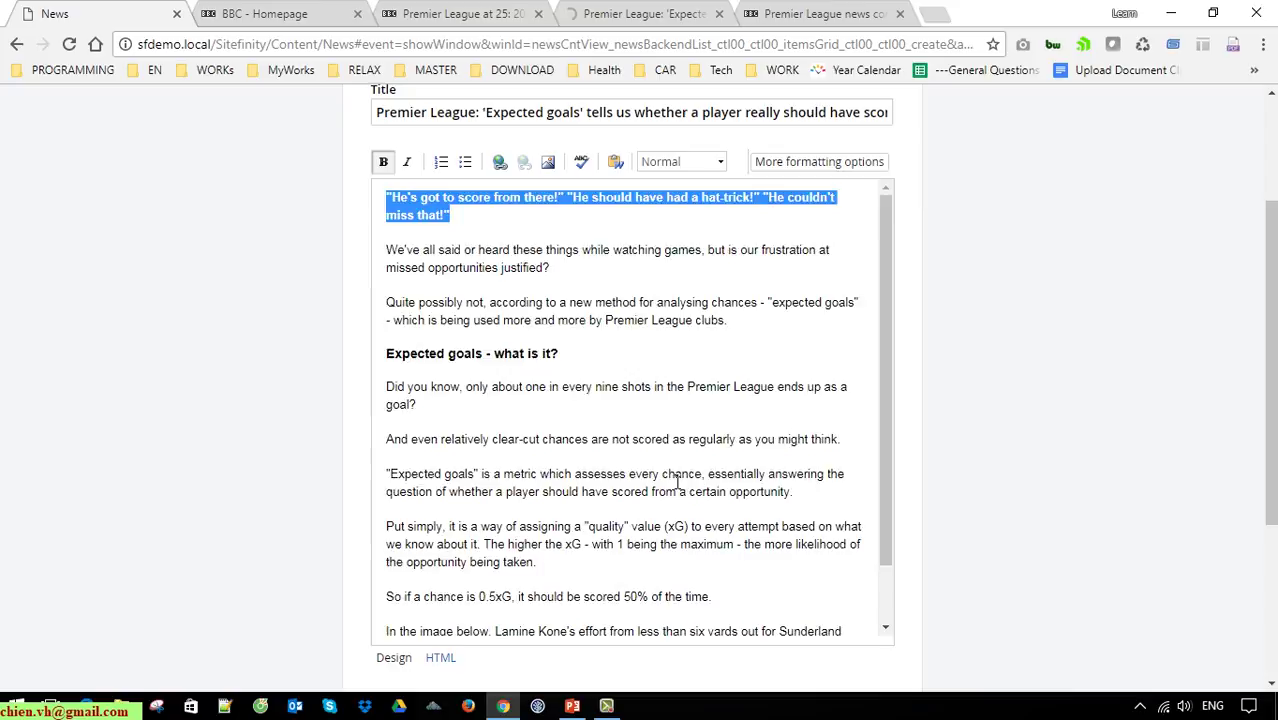
pyautogui.scroll(-5, 677, 481)
pyautogui.click(472, 430)
pyautogui.write('"He\'s got to score from there!" "He should have had a hat-trick!" "He couldn\'t miss that!"')
pyautogui.scroll(-1, 1070, 445)
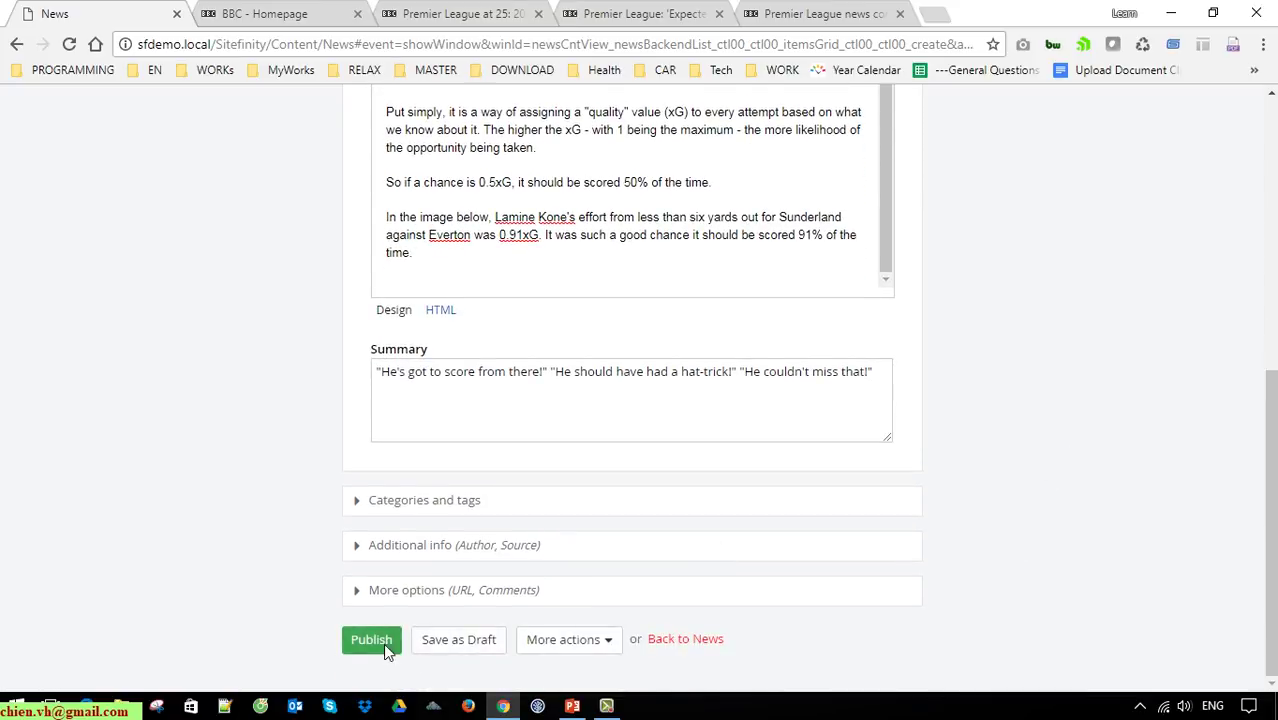
pyautogui.click(371, 640)
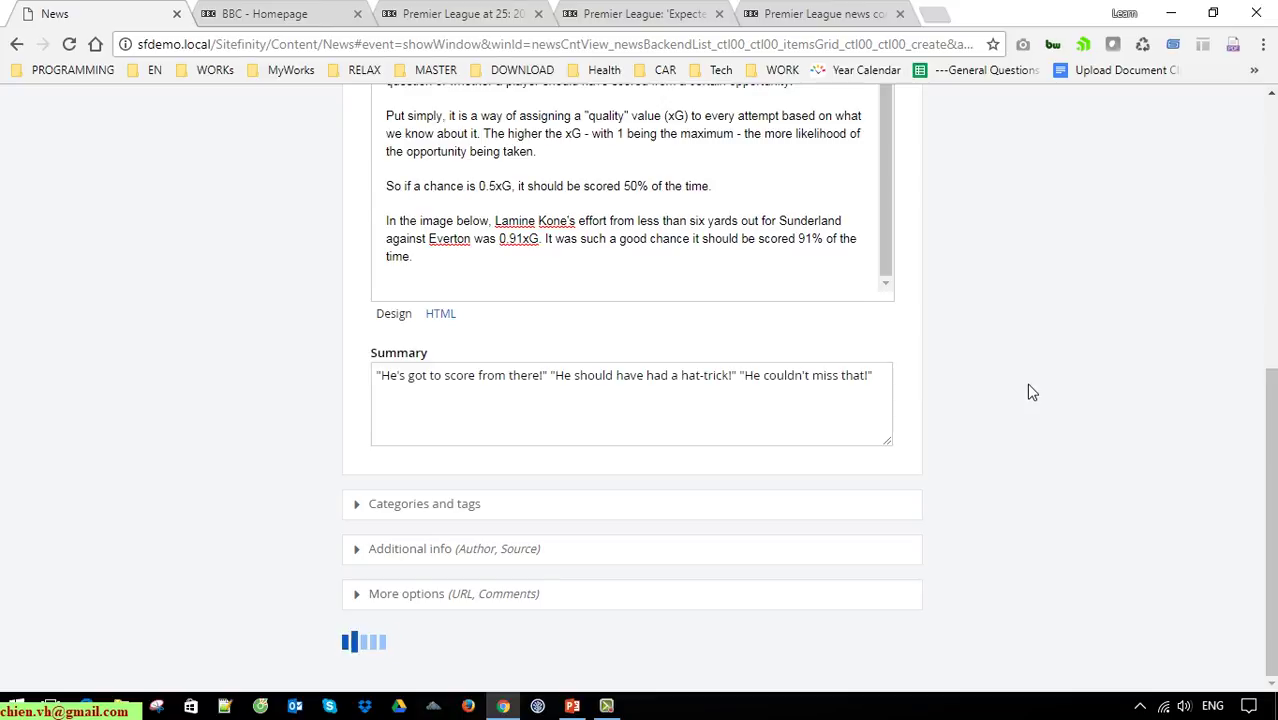
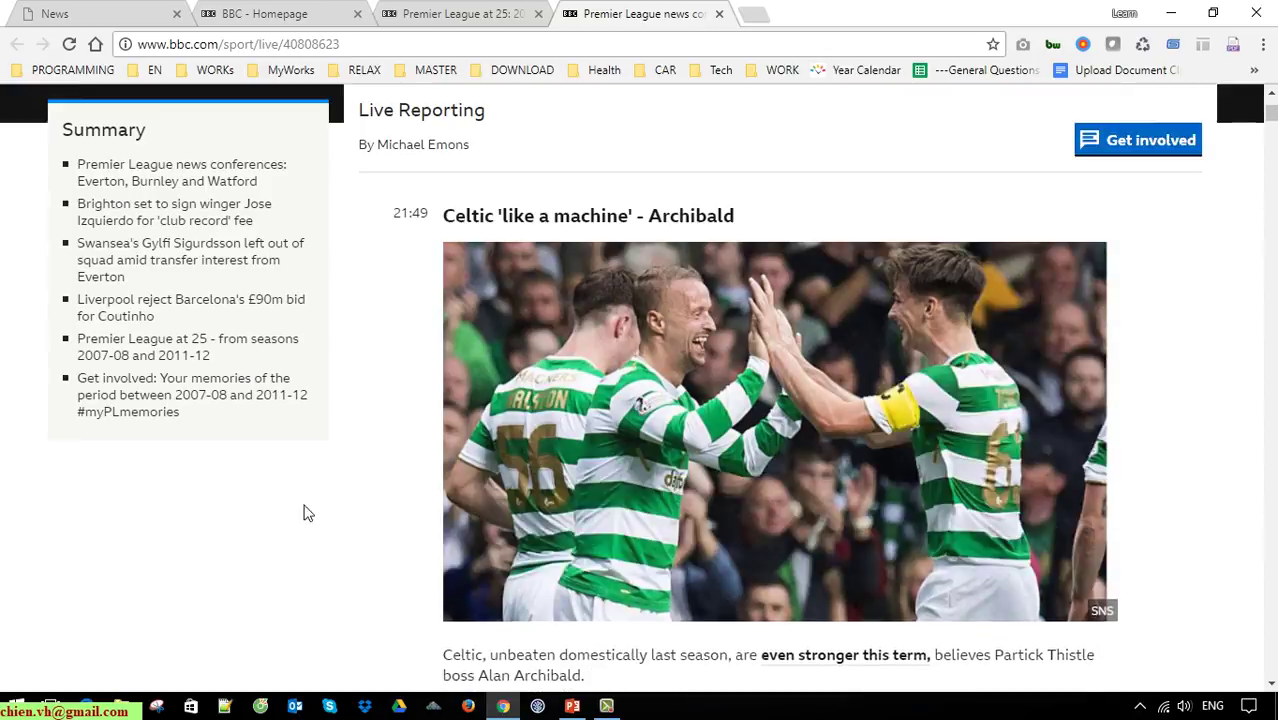
# - Copy the headline "Celtic 'like a machine' - Archibald" from the BBC live page into the new item's Title
pyautogui.moveTo(707, 479); pyautogui.dragTo(457, 482)
pyautogui.hotkey('ctrl', 'c')
pyautogui.click(110, 20)
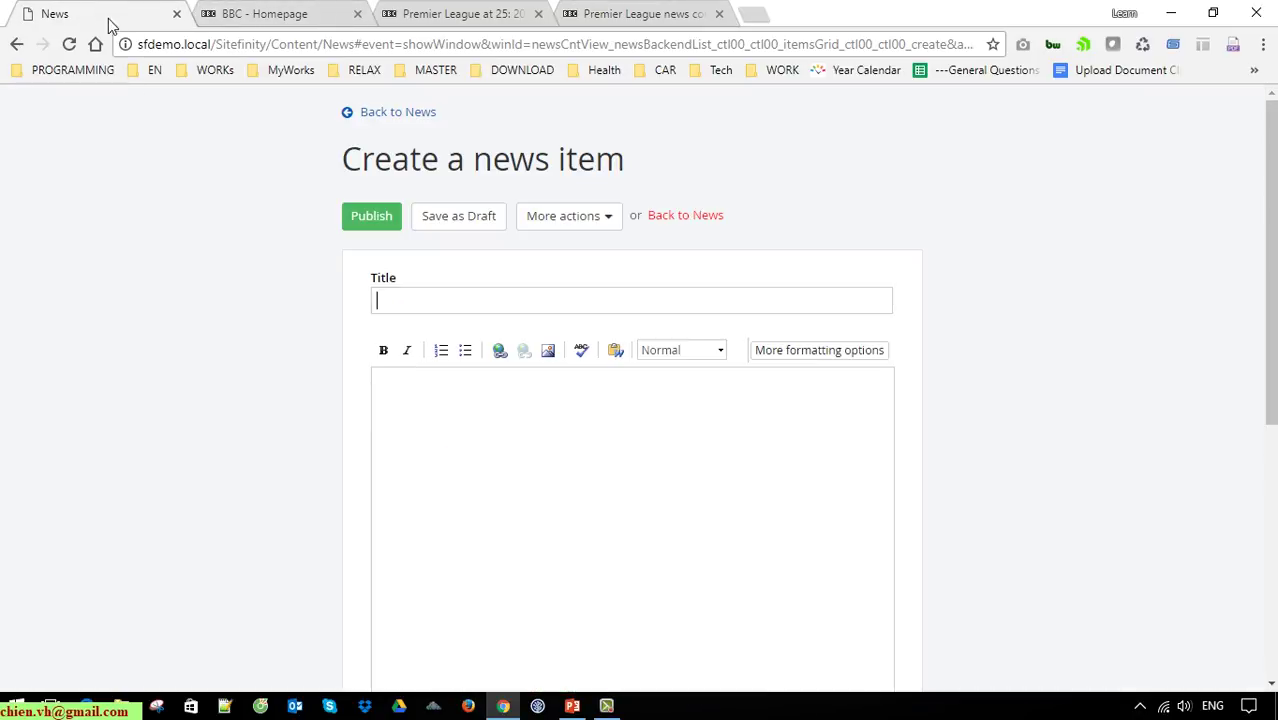
pyautogui.hotkey('ctrl', 'v')
# - Copy the opening sentence of the Celtic report, starting "Celtic, unbeaten domestically last season", into the news item's Summary
pyautogui.click(640, 13)
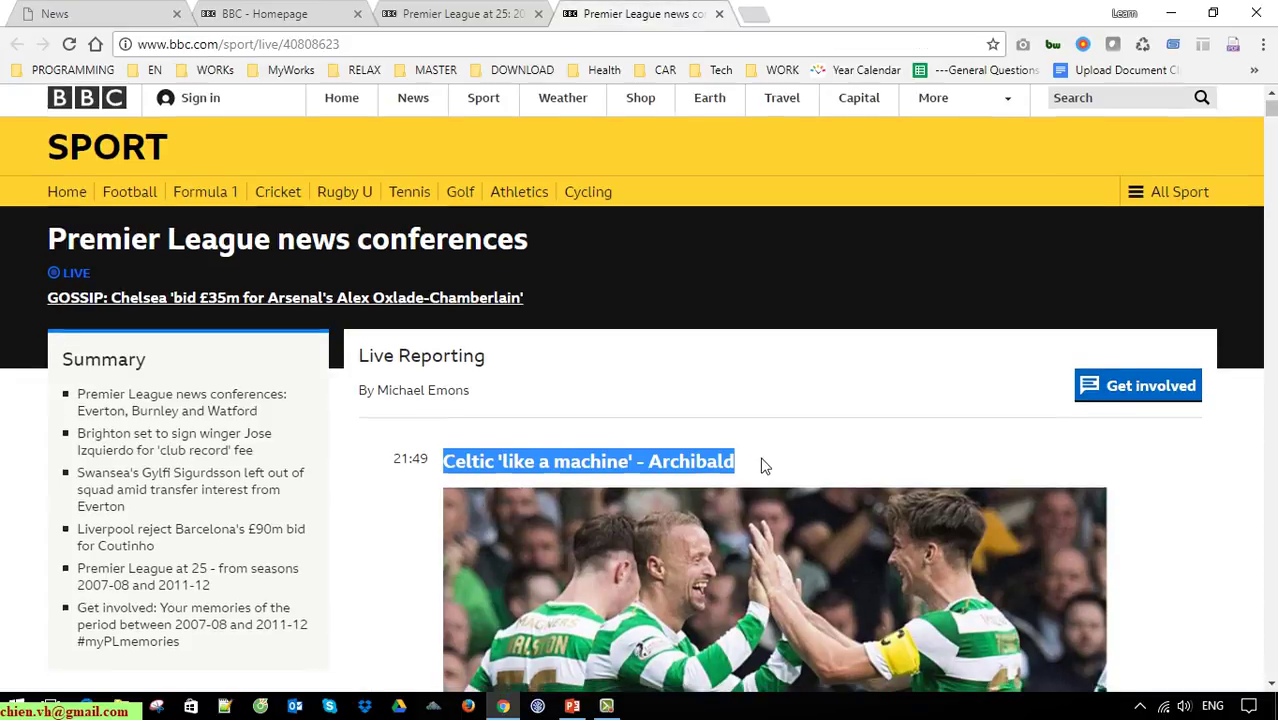
pyautogui.scroll(-5, 1030, 487)
pyautogui.moveTo(437, 345); pyautogui.dragTo(590, 378)
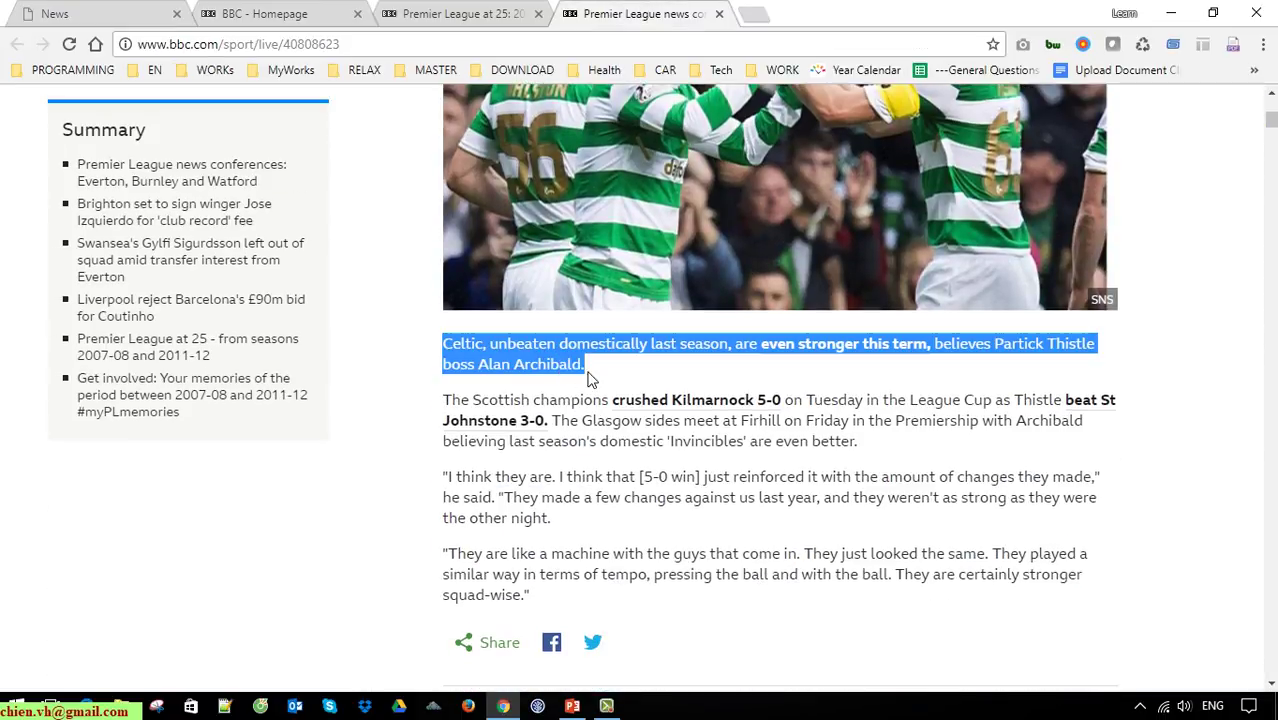
pyautogui.click(120, 12)
pyautogui.click(547, 470)
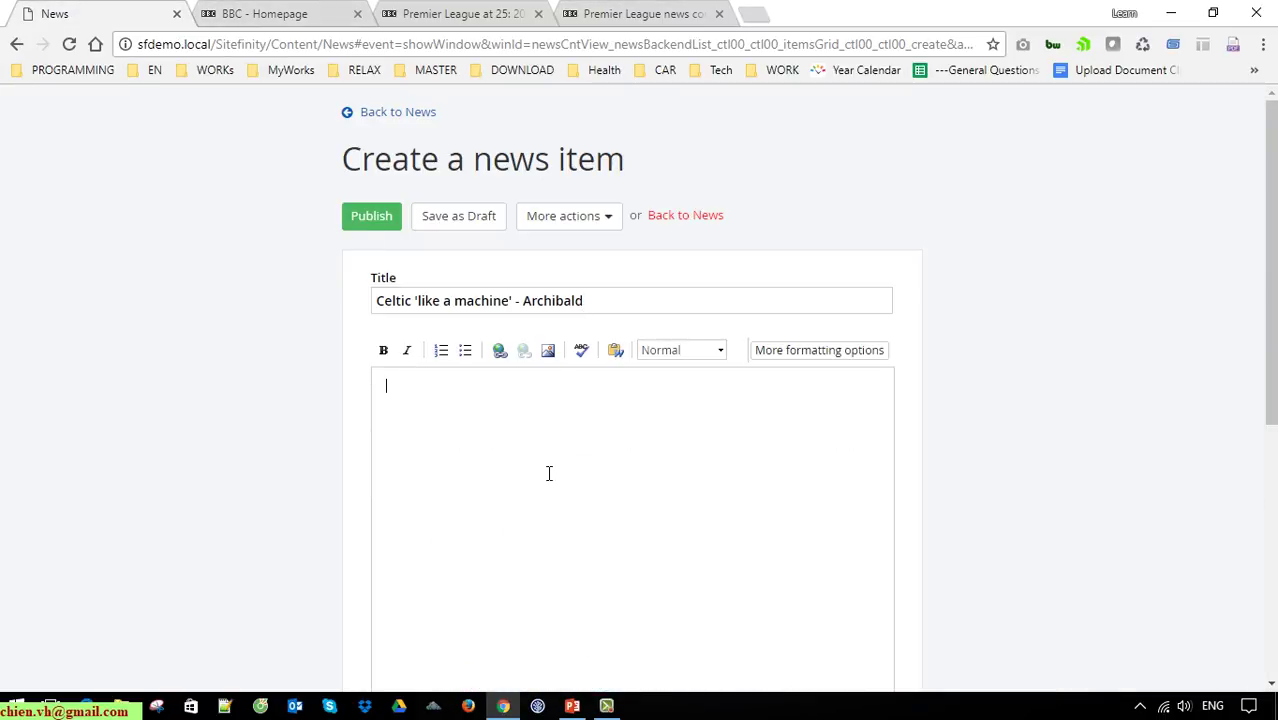
pyautogui.scroll(-5, 547, 510)
pyautogui.scroll(-1, 547, 545)
pyautogui.click(425, 437)
pyautogui.hotkey('ctrl', 'v')
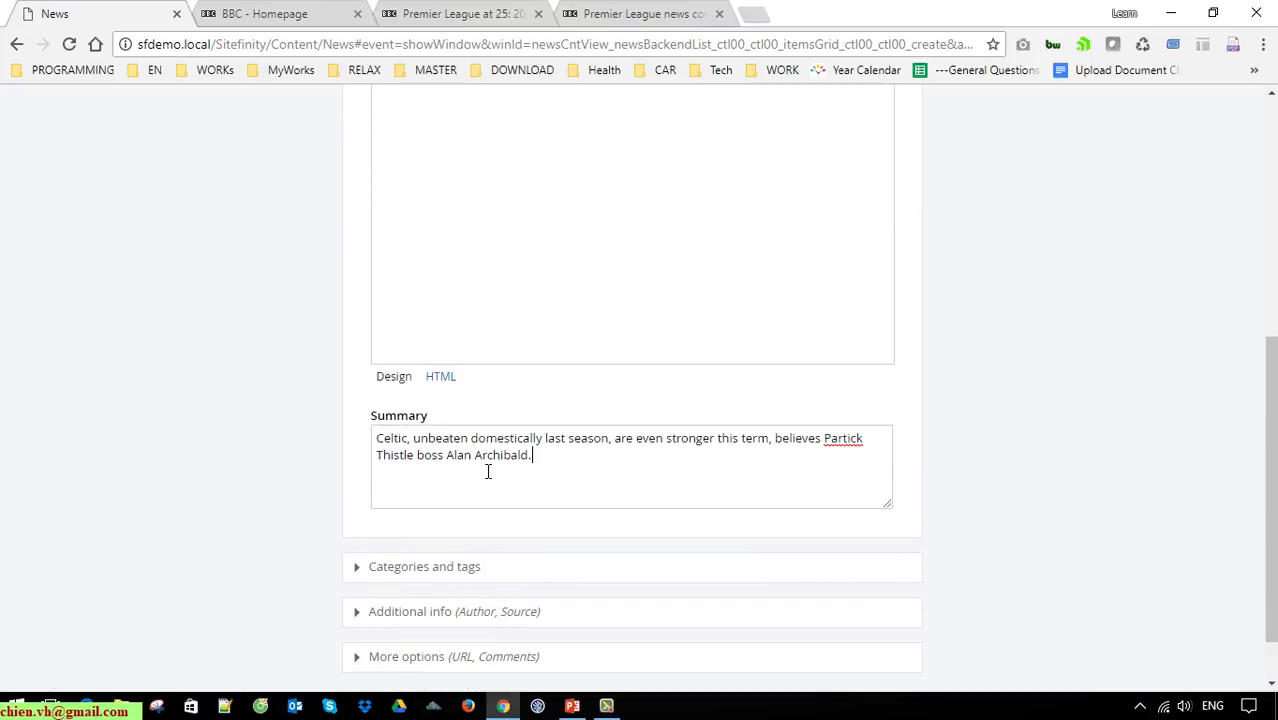
# - Copy the Celtic report from "Celtic, unbeaten domestically" through "squad-wise" into the news item's content
pyautogui.click(600, 13)
pyautogui.scroll(-1, 536, 525)
pyautogui.click(407, 349)
pyautogui.moveTo(442, 306); pyautogui.dragTo(592, 503)
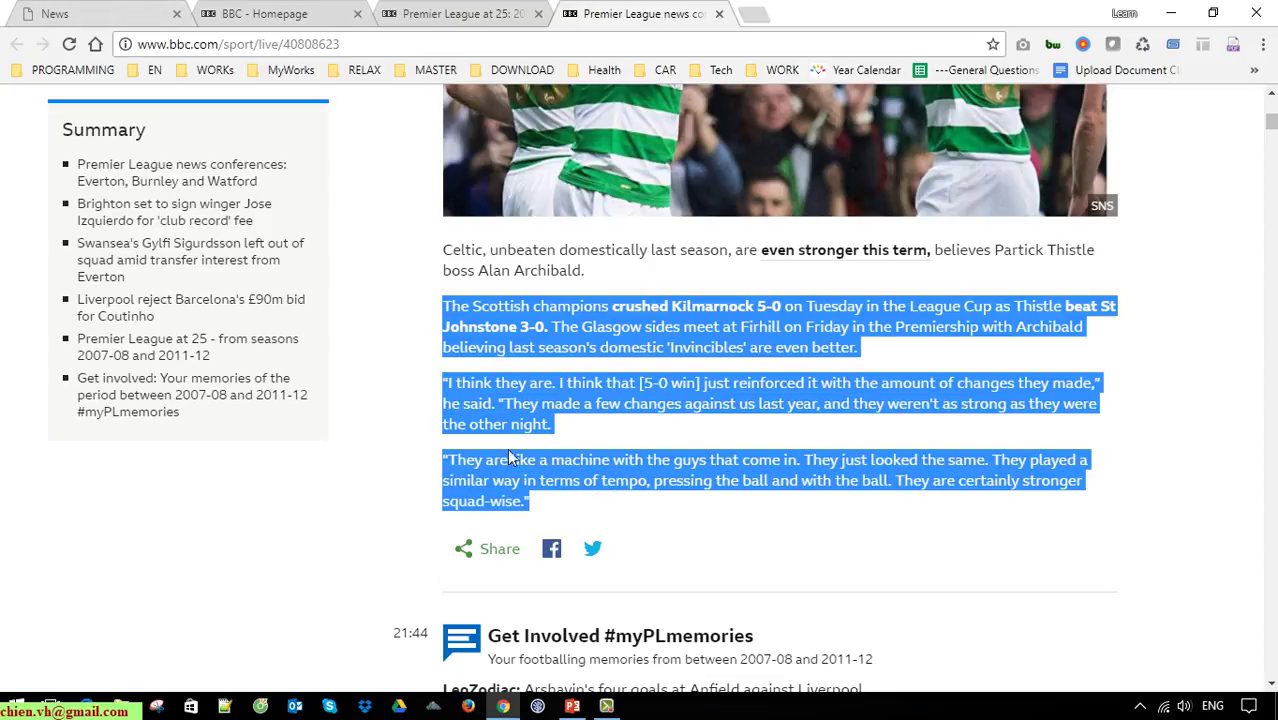
pyautogui.moveTo(437, 258); pyautogui.dragTo(578, 497)
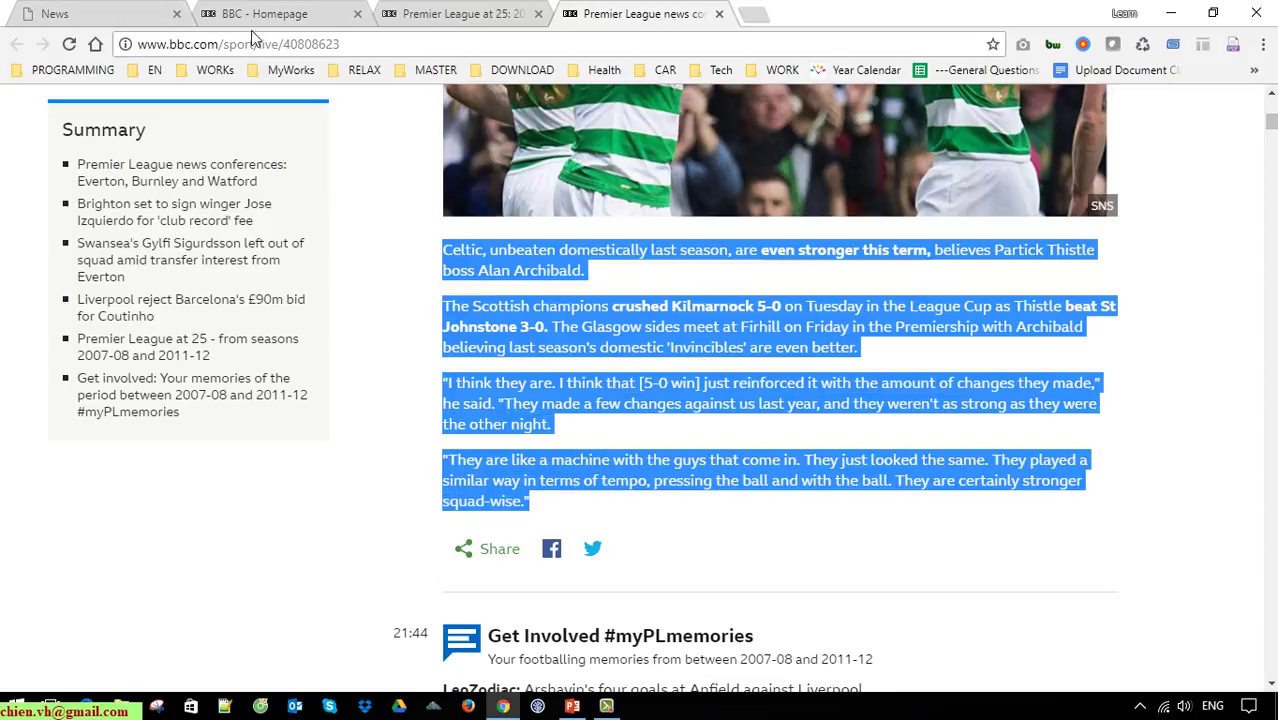
pyautogui.click(105, 12)
pyautogui.hotkey('ctrl', 'v')
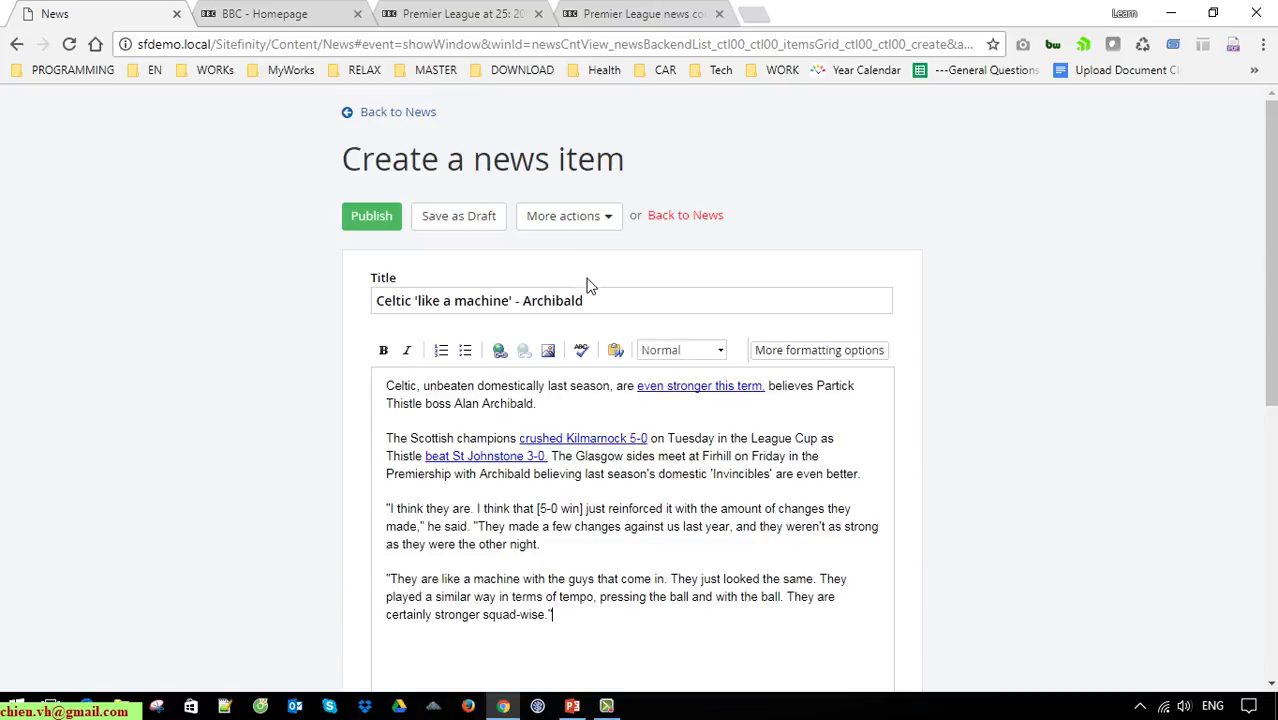
# - Make the opening paragraph of the Celtic news item's content bold
pyautogui.scroll(-3, 587, 282)
pyautogui.scroll(3, 670, 353)
pyautogui.tripleClick(574, 414)
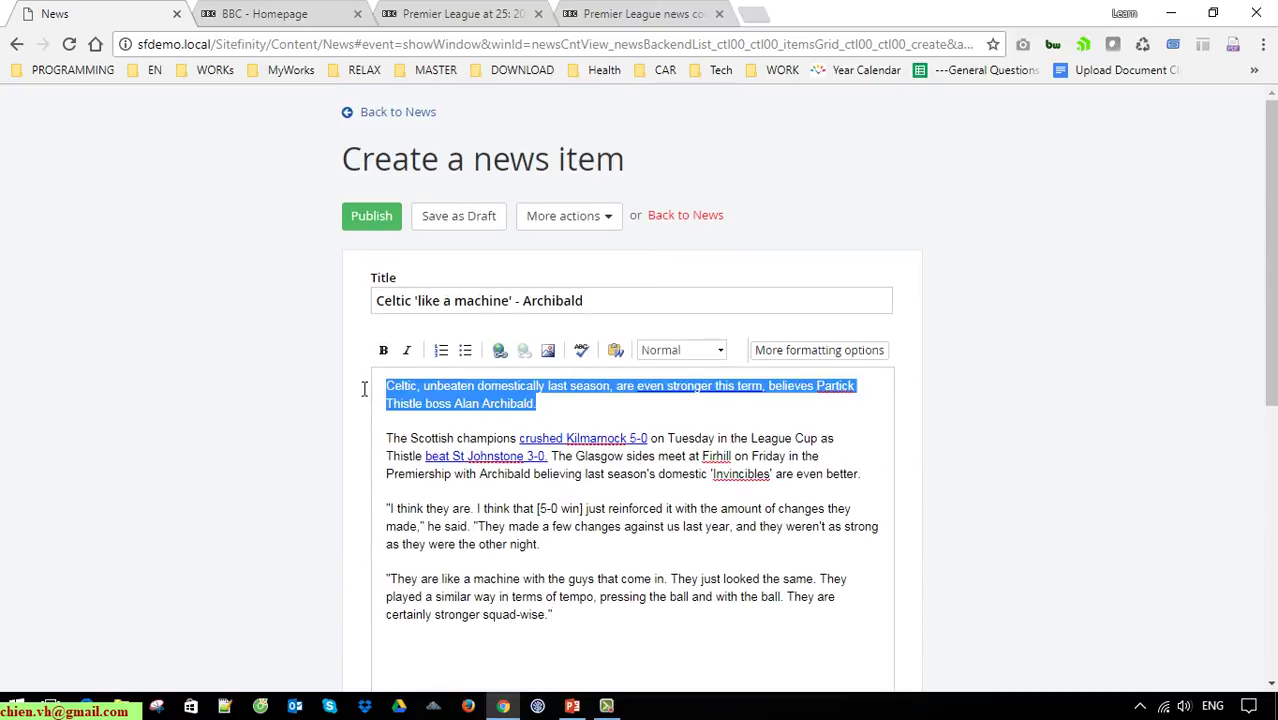
pyautogui.click(383, 350)
pyautogui.click(710, 578)
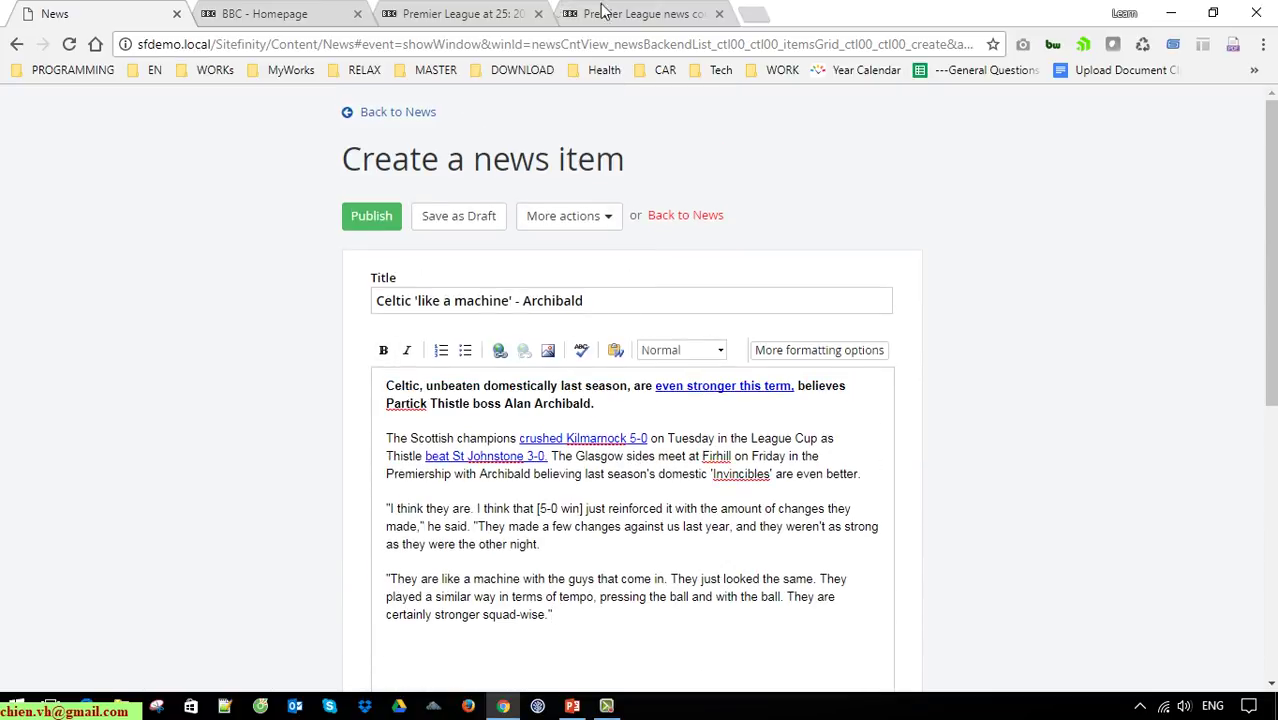
# - Close the Premier League news conferences page and publish the Celtic news item
pyautogui.click(640, 13)
pyautogui.scroll(-4, 669, 441)
pyautogui.scroll(-8, 669, 441)
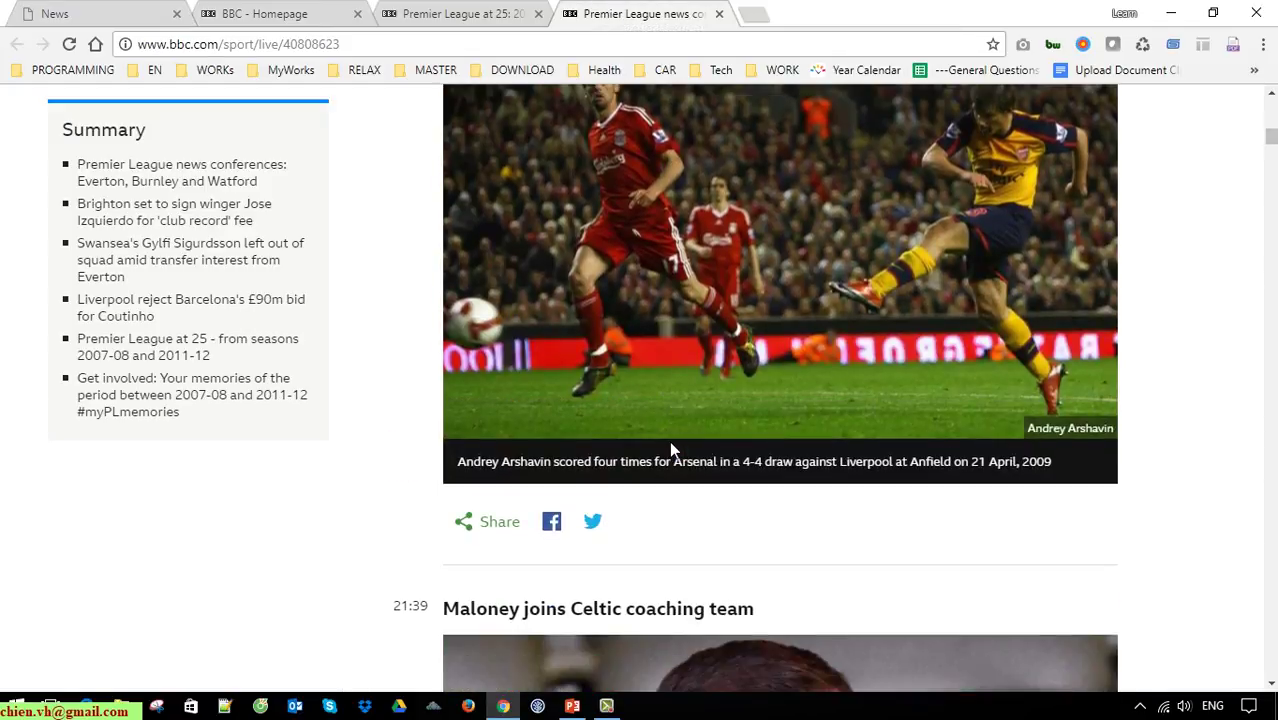
pyautogui.middleClick(645, 18)
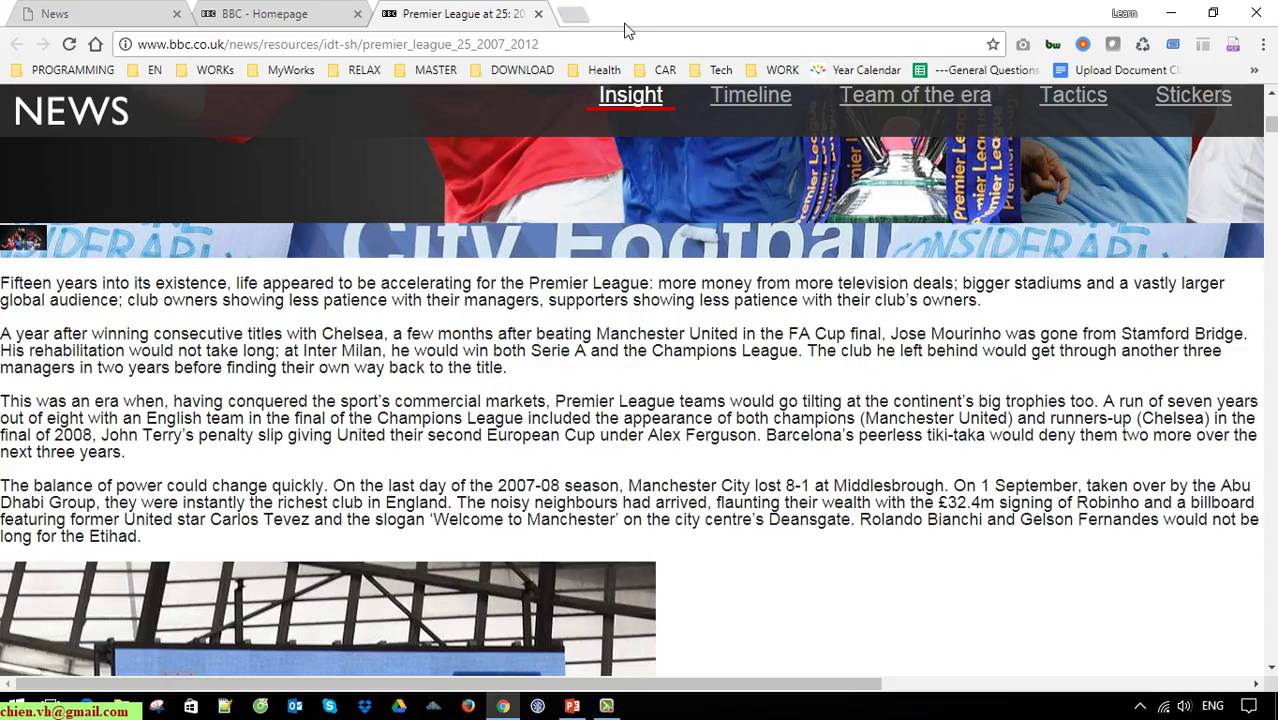
pyautogui.click(87, 13)
pyautogui.click(365, 218)
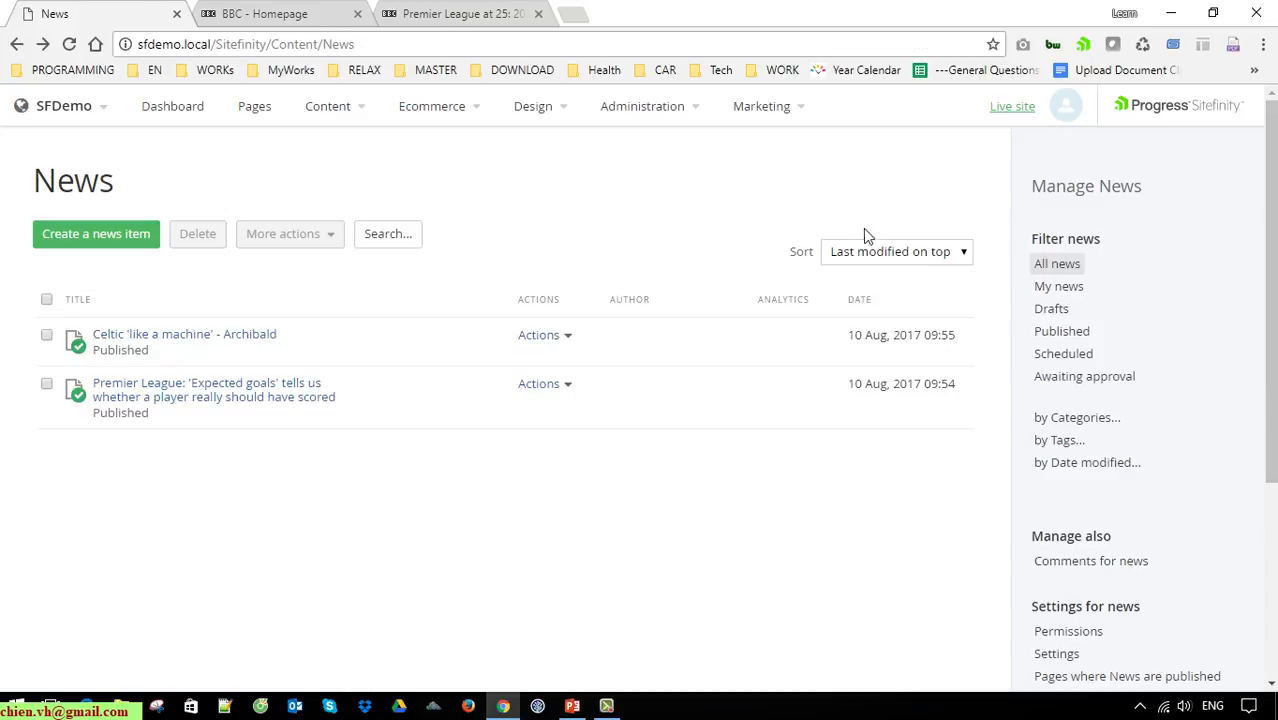
# - Start a news item and copy the Premier League at 25 article from "Fifteen years into its existence" through "the Etihad" for its content
pyautogui.click(100, 235)
pyautogui.click(440, 14)
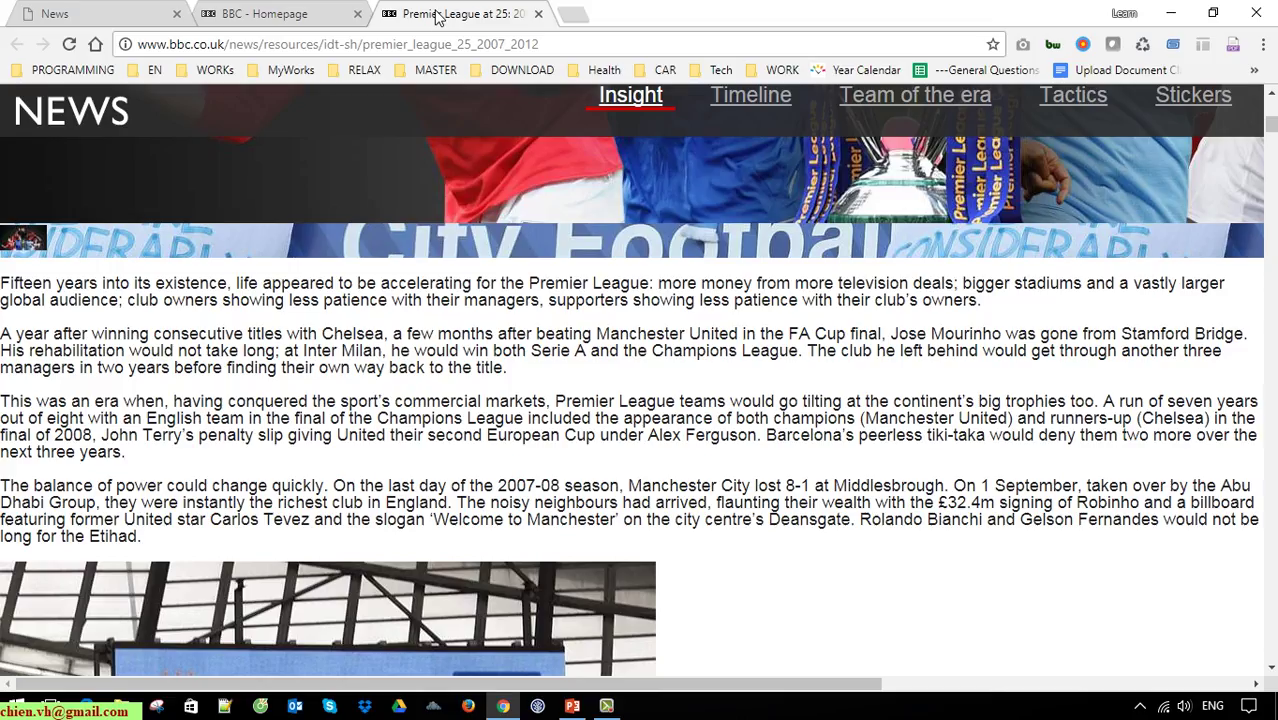
pyautogui.scroll(10, 365, 390)
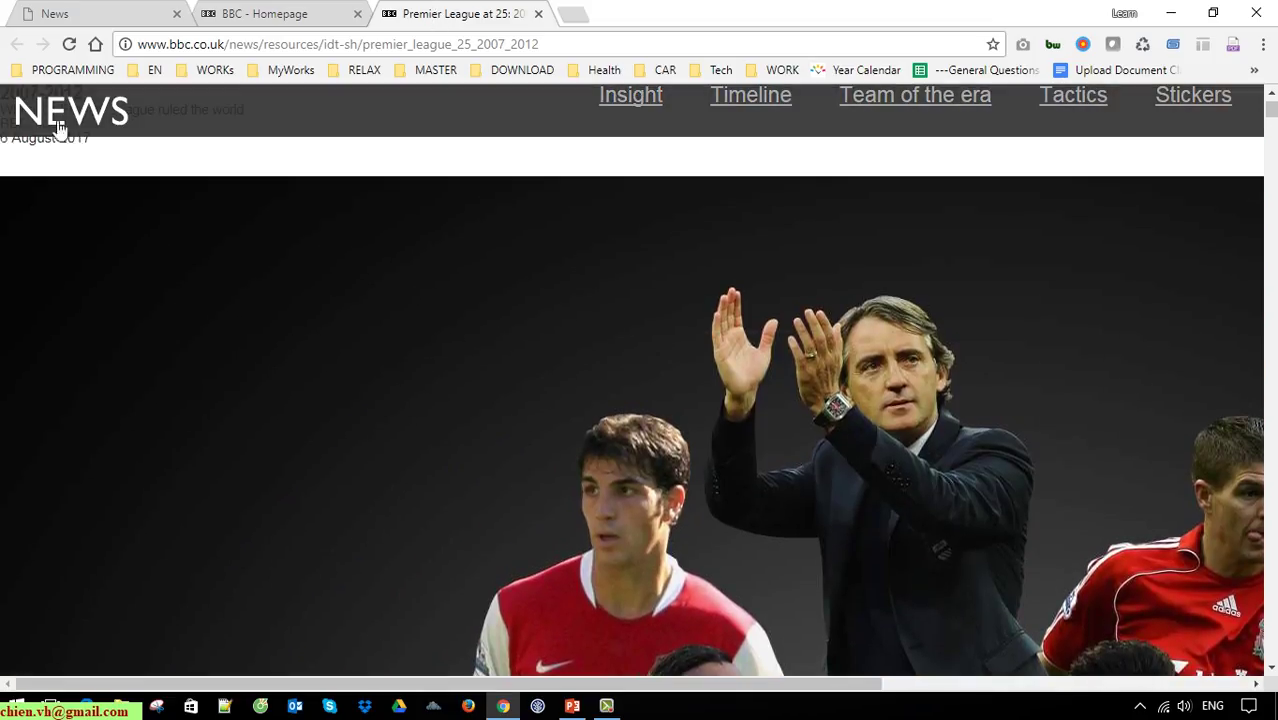
pyautogui.click(69, 44)
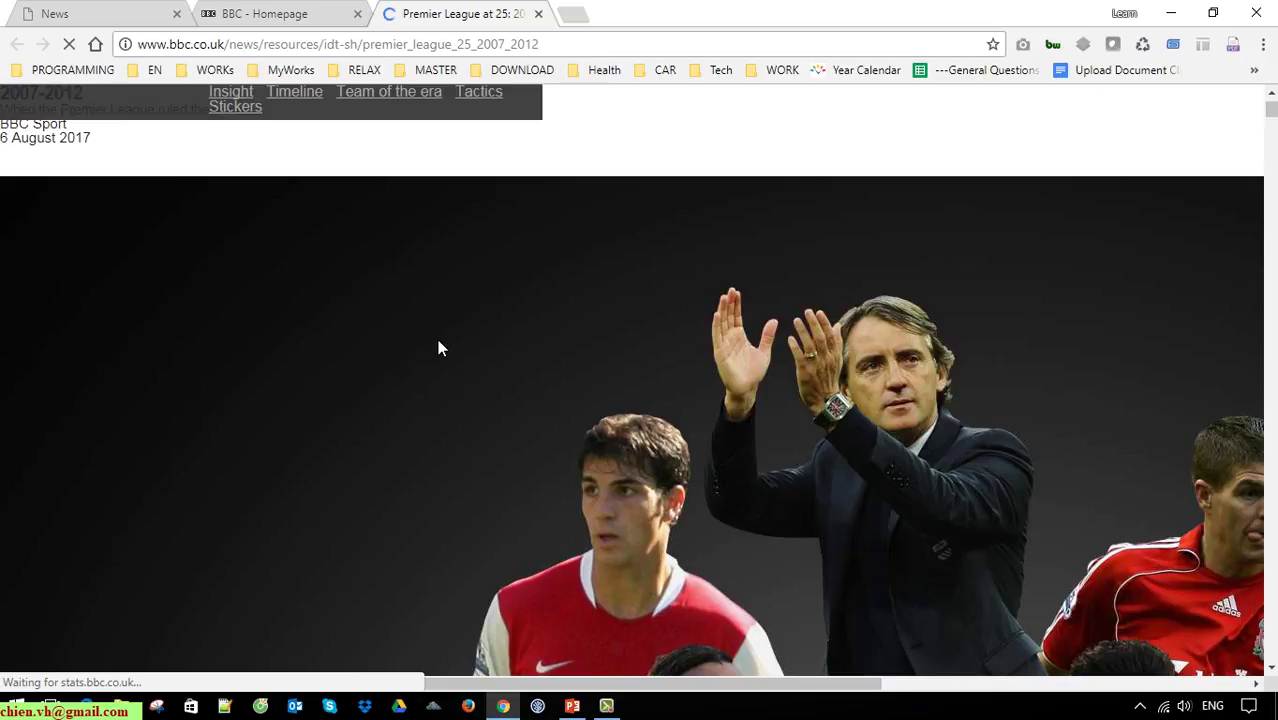
pyautogui.scroll(-6, 432, 343)
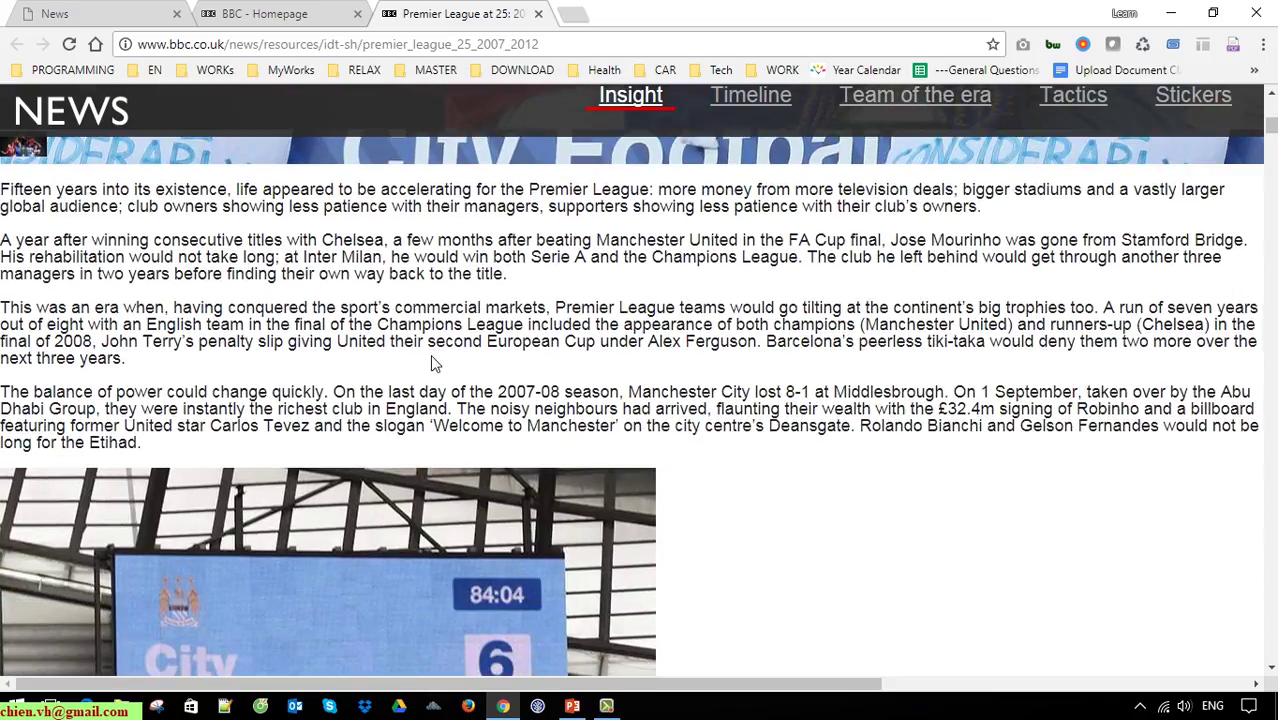
pyautogui.moveTo(145, 444); pyautogui.dragTo(3, 189)
pyautogui.hotkey('ctrl', 'c')
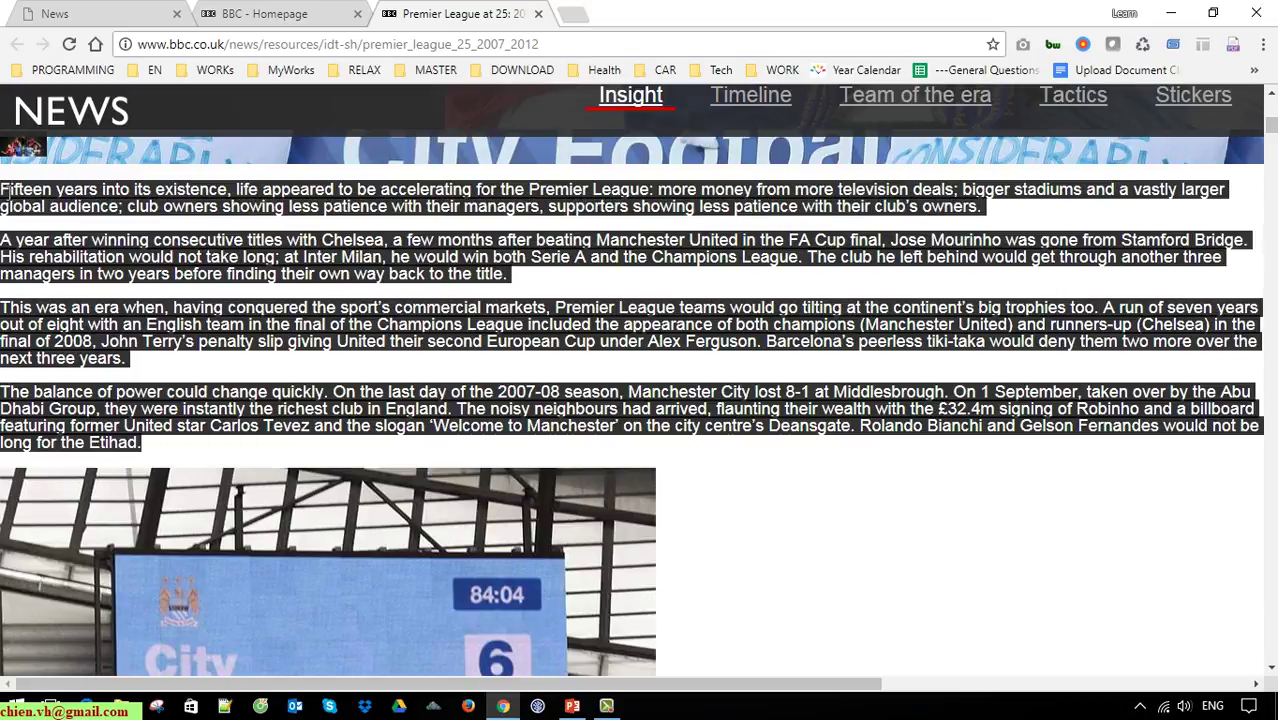
pyautogui.click(205, 13)
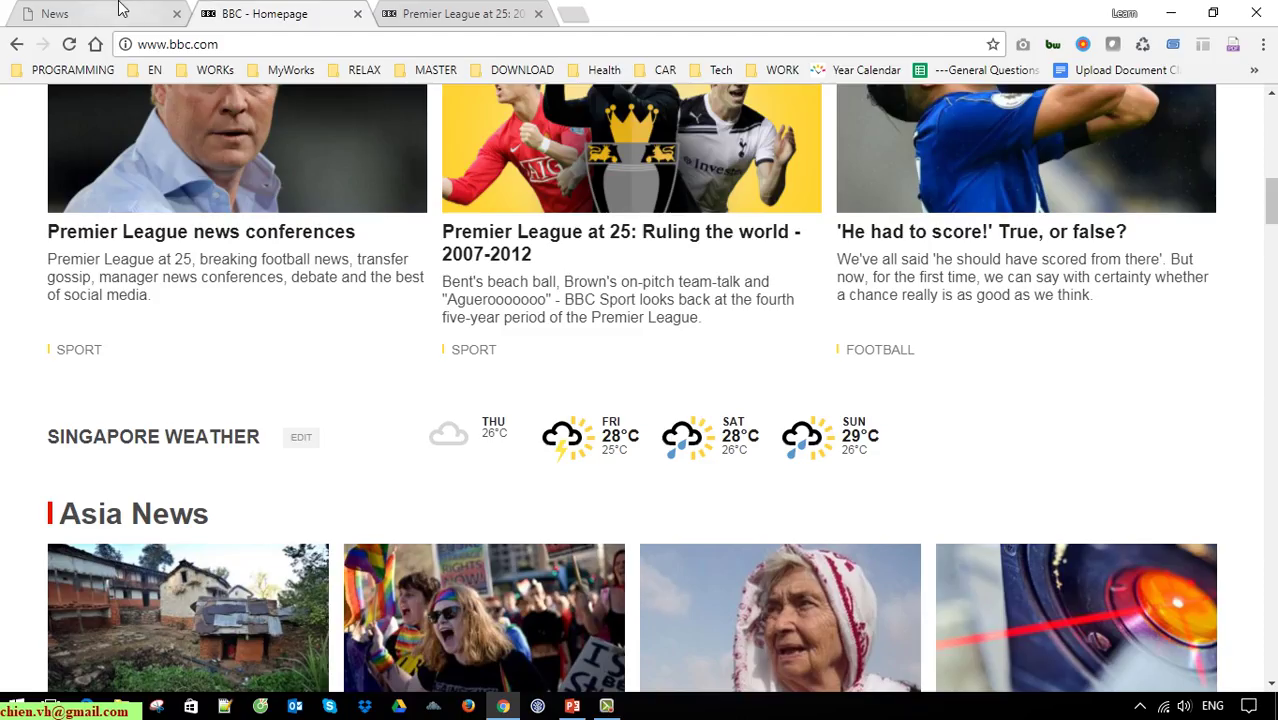
pyautogui.click(120, 12)
pyautogui.click(519, 452)
# - Try inserting the copied article text as the HTML source of the news item's content
pyautogui.scroll(-3, 520, 456)
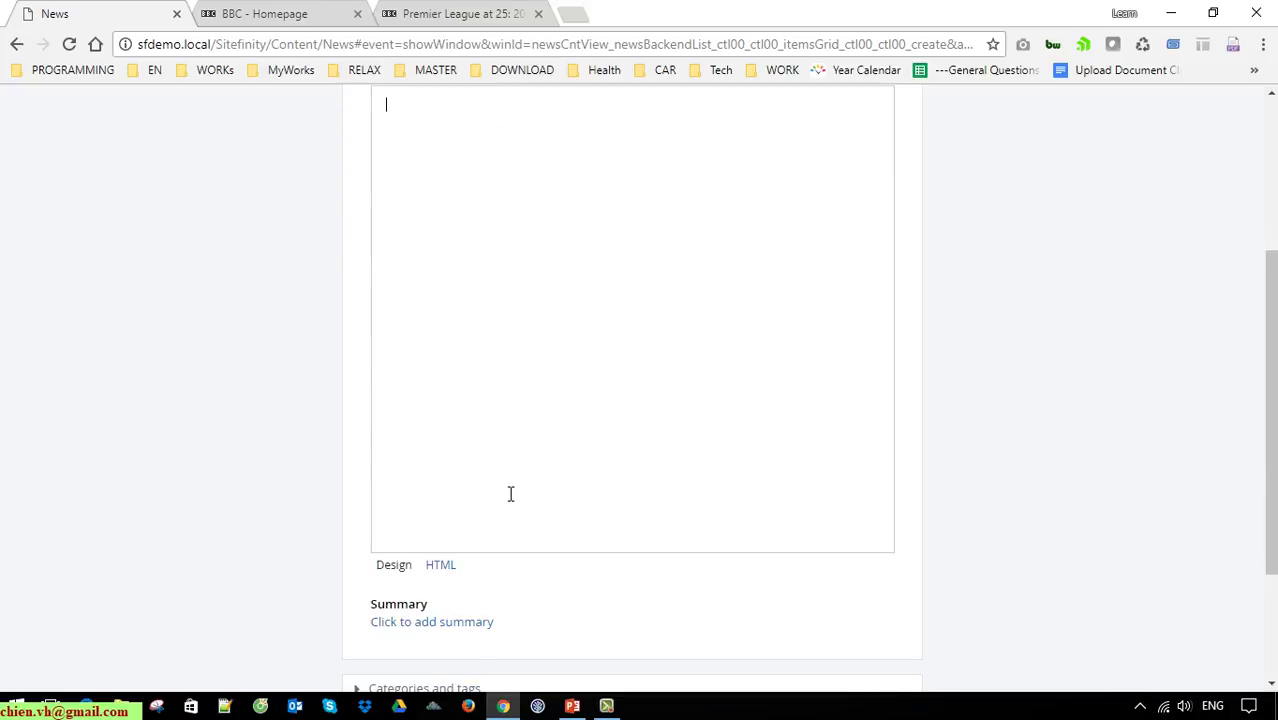
pyautogui.click(441, 565)
pyautogui.scroll(3, 575, 340)
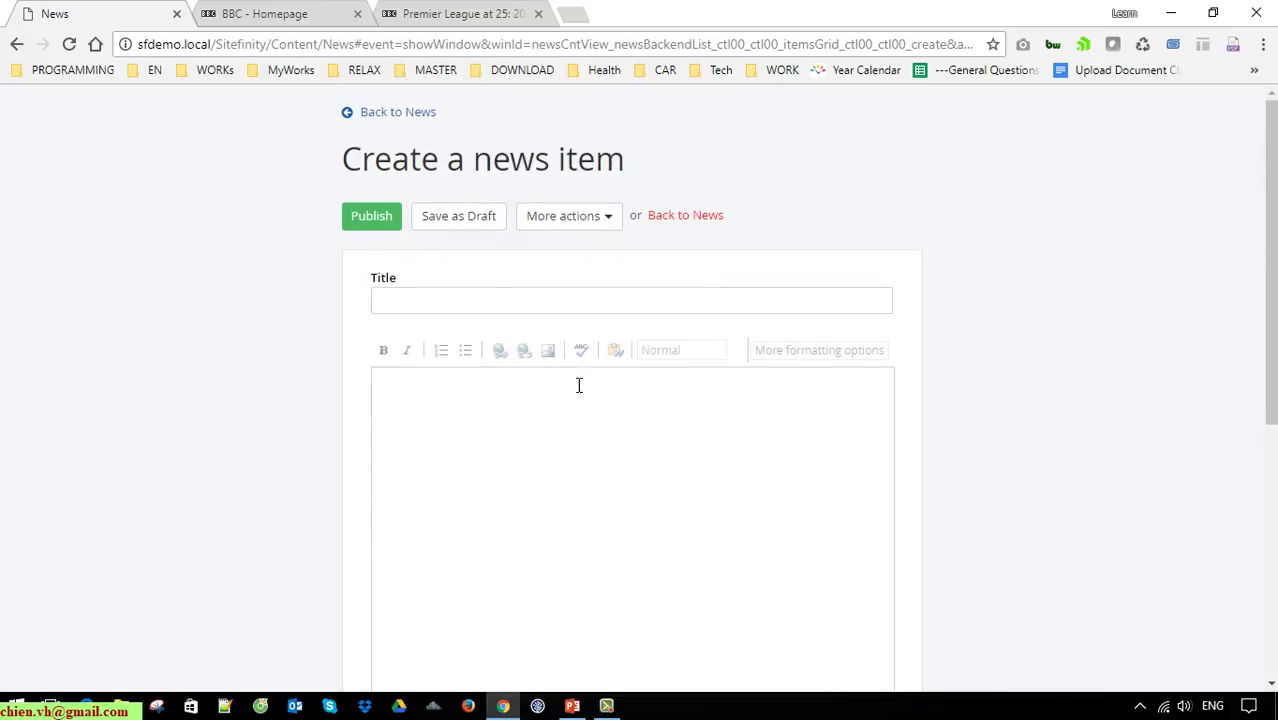
pyautogui.hotkey('ctrl', 'v')
pyautogui.scroll(-3, 579, 382)
pyautogui.click(395, 565)
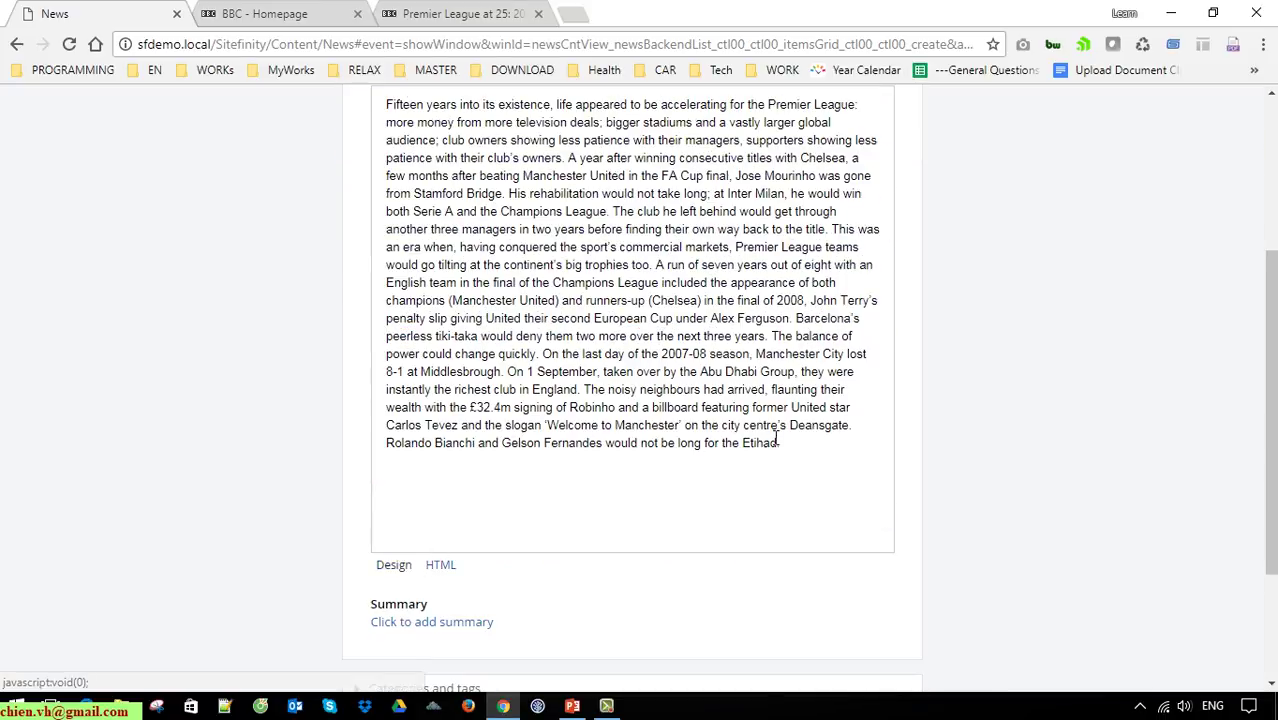
pyautogui.scroll(5, 500, 450)
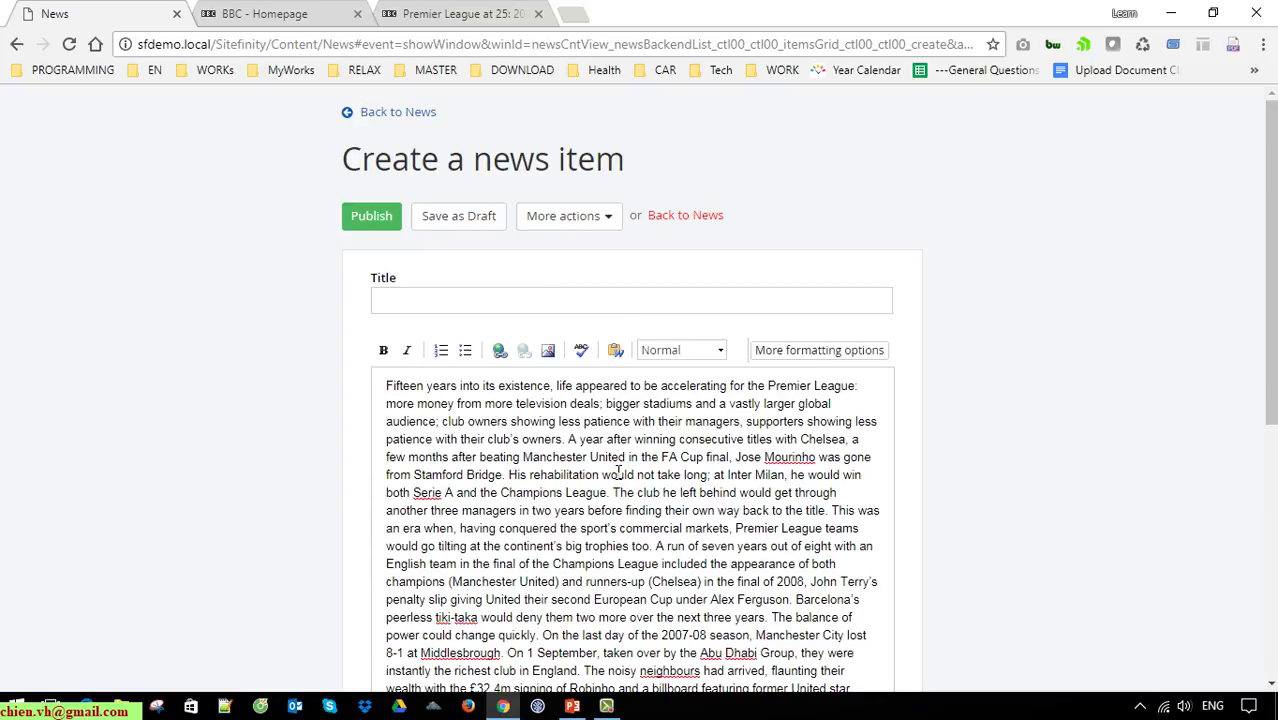
# - Replace all of the news item's content with the copied article text in design view
pyautogui.hotkey('ctrl', 'a')
pyautogui.hotkey('ctrl', 'v')
pyautogui.scroll(-3, 842, 443)
pyautogui.scroll(-2, 1040, 428)
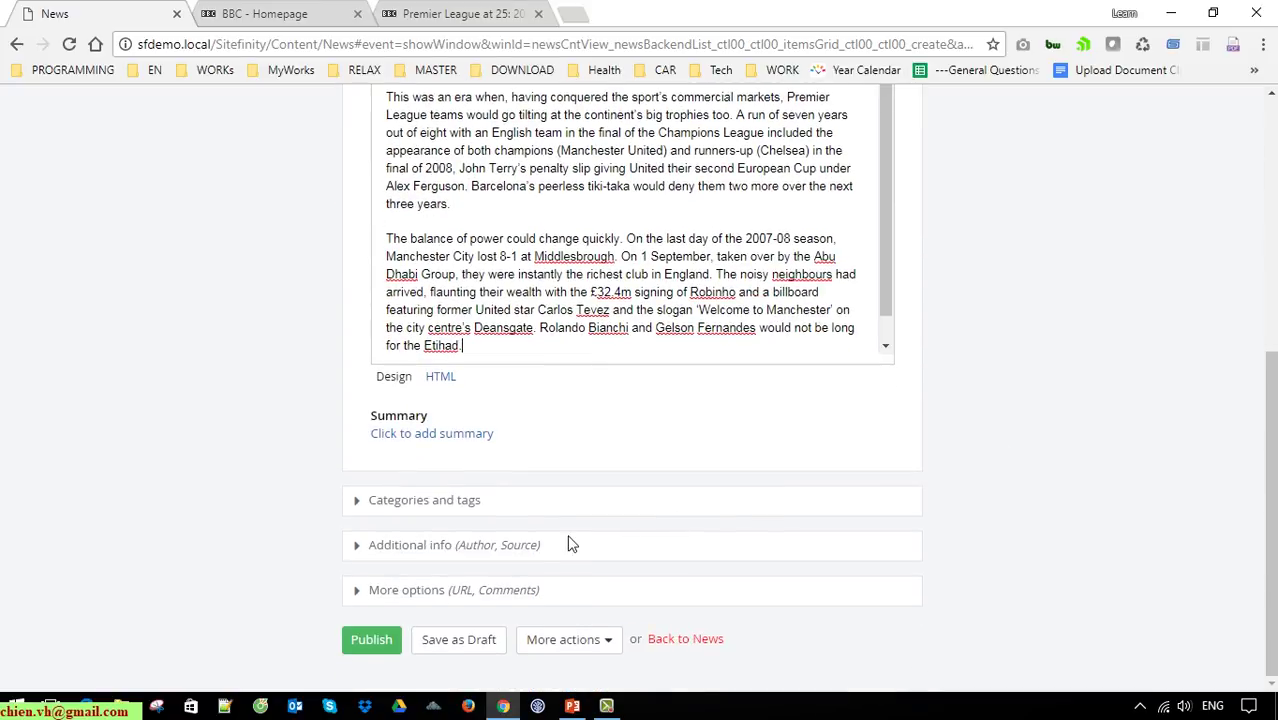
# - Copy the content's opening paragraph, starting "Fifteen years into its existence", into the Summary and make that paragraph bold in the content
pyautogui.click(485, 431)
pyautogui.scroll(4, 699, 340)
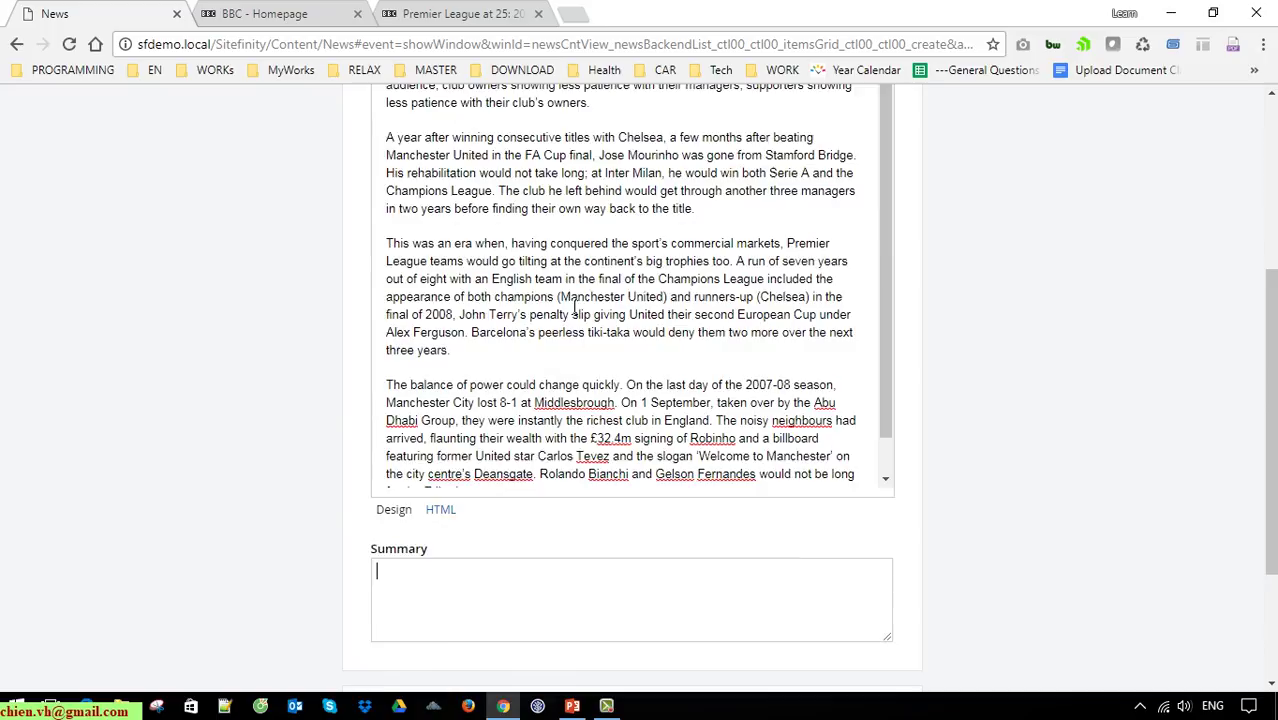
pyautogui.moveTo(462, 594); pyautogui.dragTo(403, 522)
pyautogui.click(637, 423)
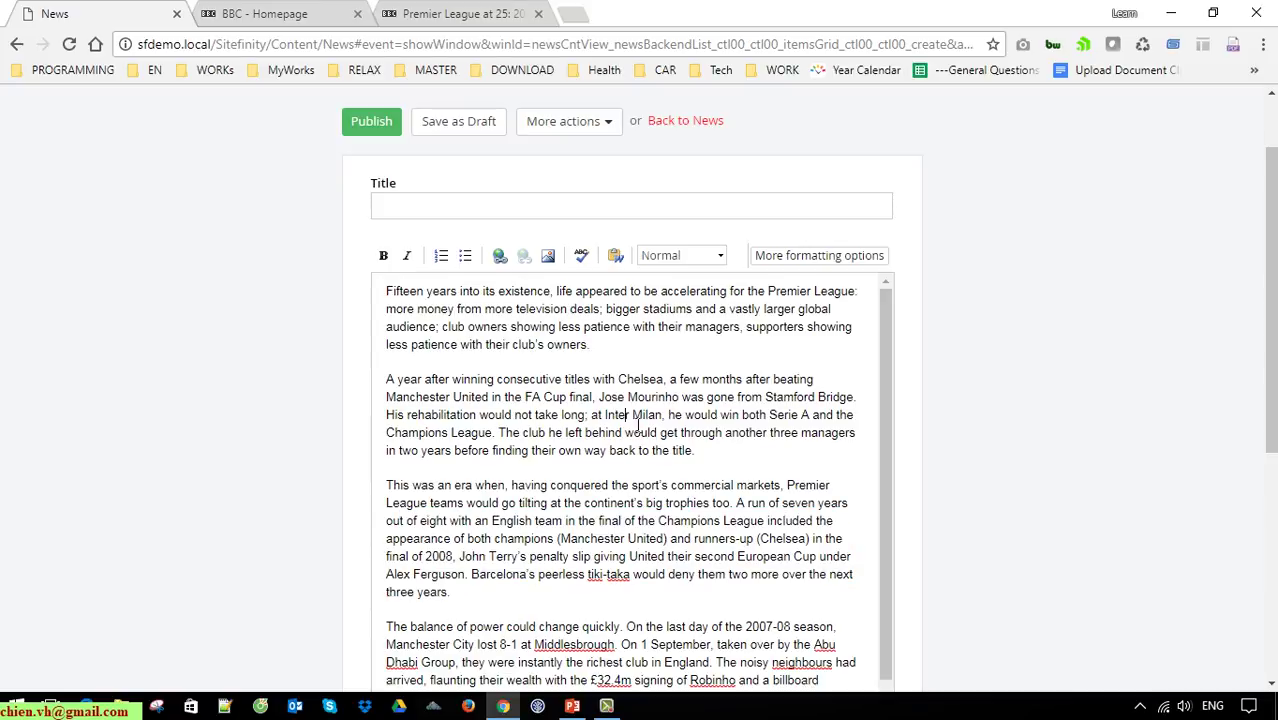
pyautogui.moveTo(595, 343); pyautogui.dragTo(260, 271)
pyautogui.hotkey('ctrl', 'c')
pyautogui.scroll(-4, 1010, 374)
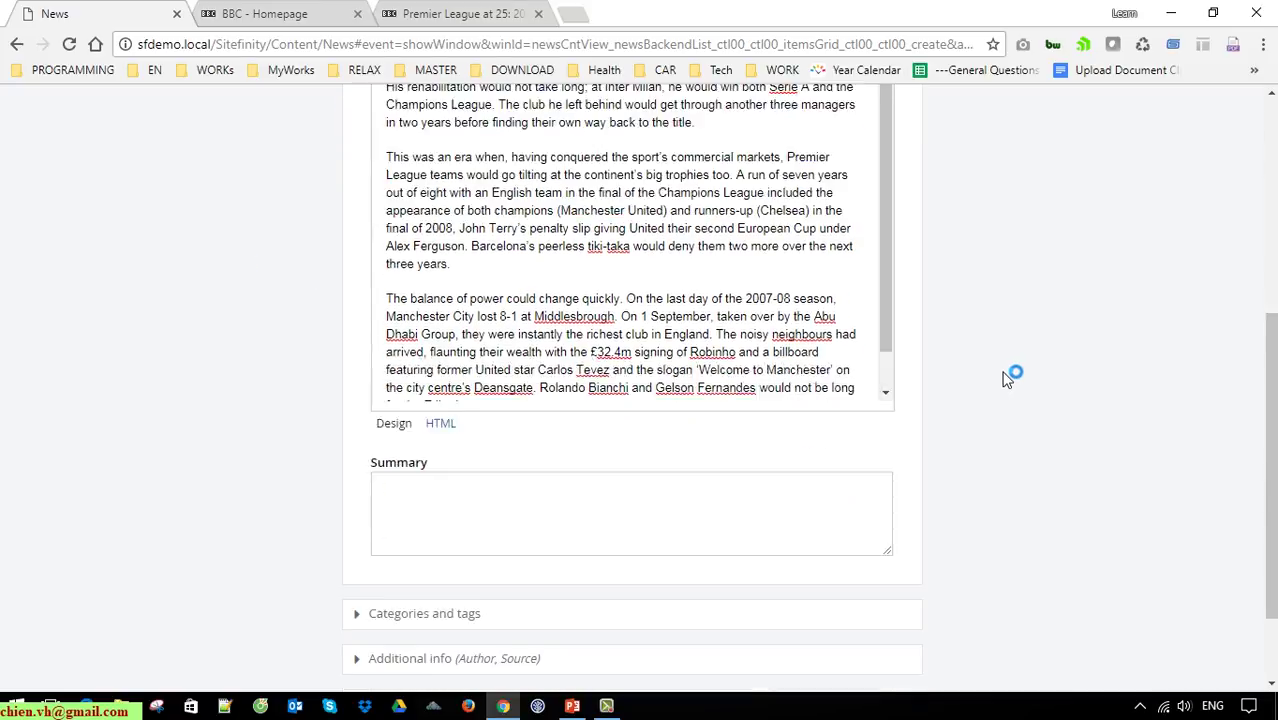
pyautogui.click(534, 465)
pyautogui.hotkey('ctrl', 'v')
pyautogui.scroll(5, 619, 481)
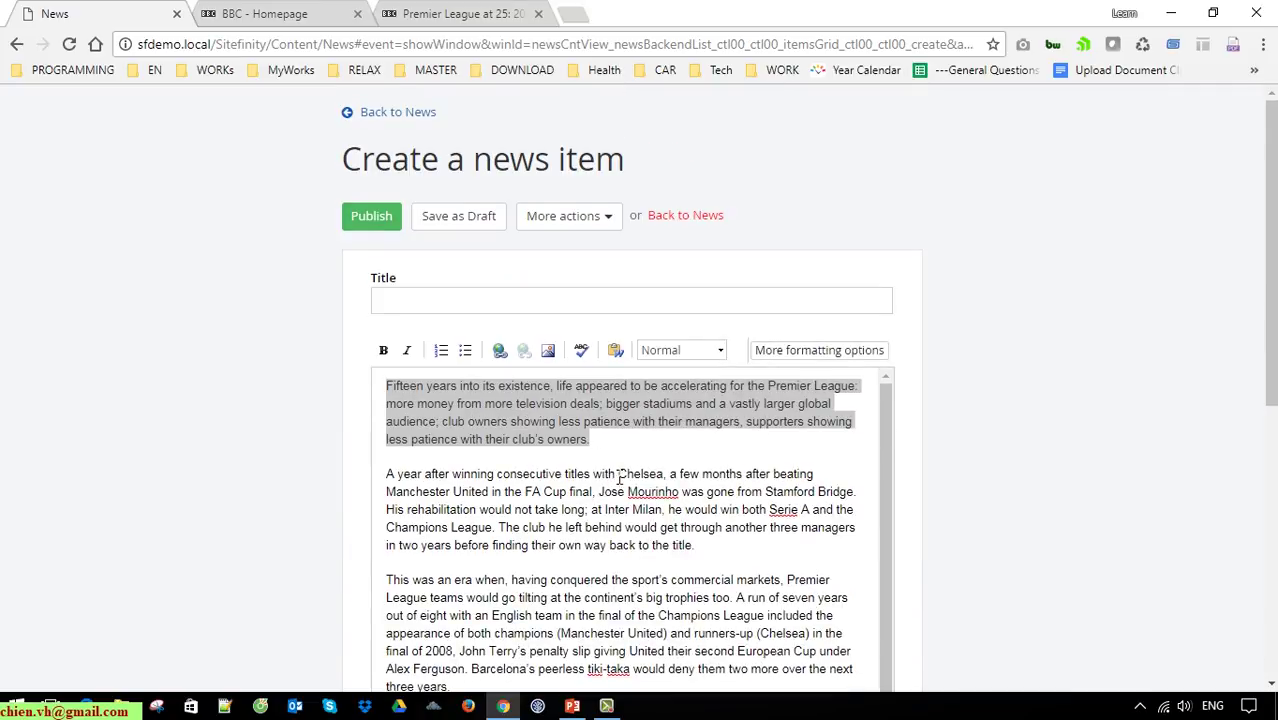
pyautogui.click(383, 350)
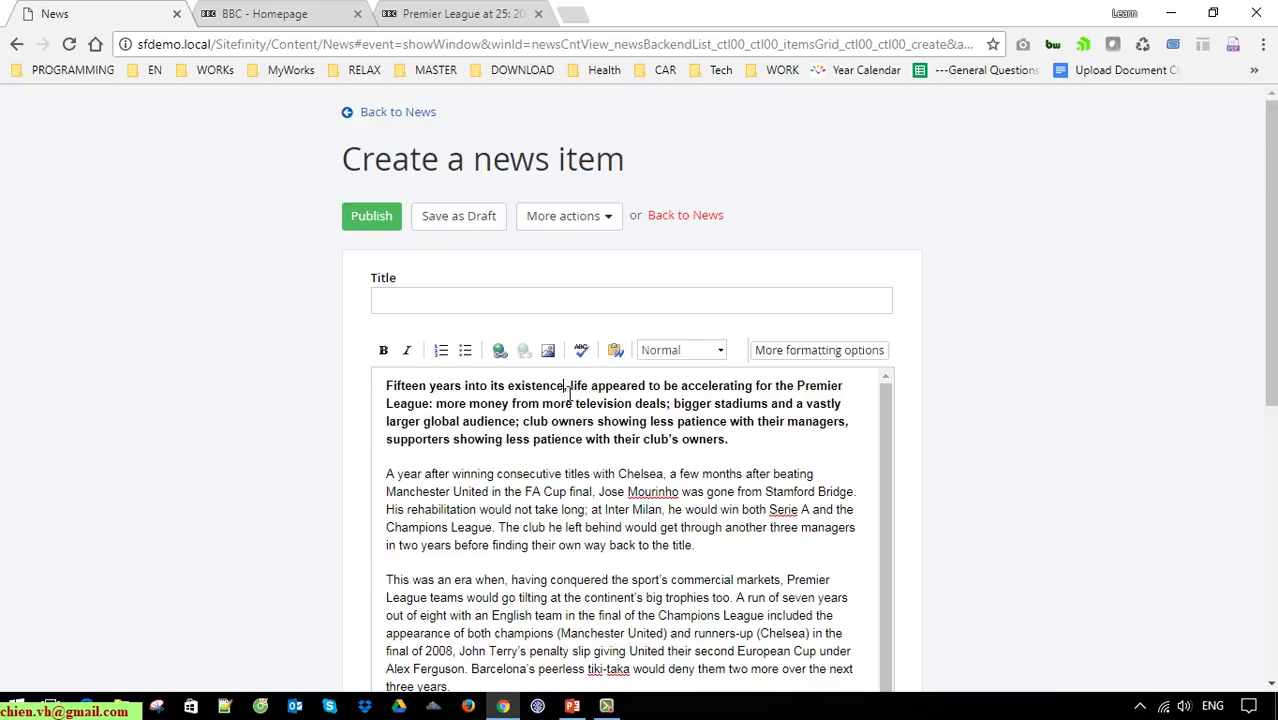
# - Copy "Fifteen years into its existence" from the content into the Title and publish the news item
pyautogui.moveTo(569, 390); pyautogui.dragTo(386, 388)
pyautogui.hotkey('ctrl', 'c')
pyautogui.click(457, 304)
pyautogui.hotkey('ctrl', 'v')
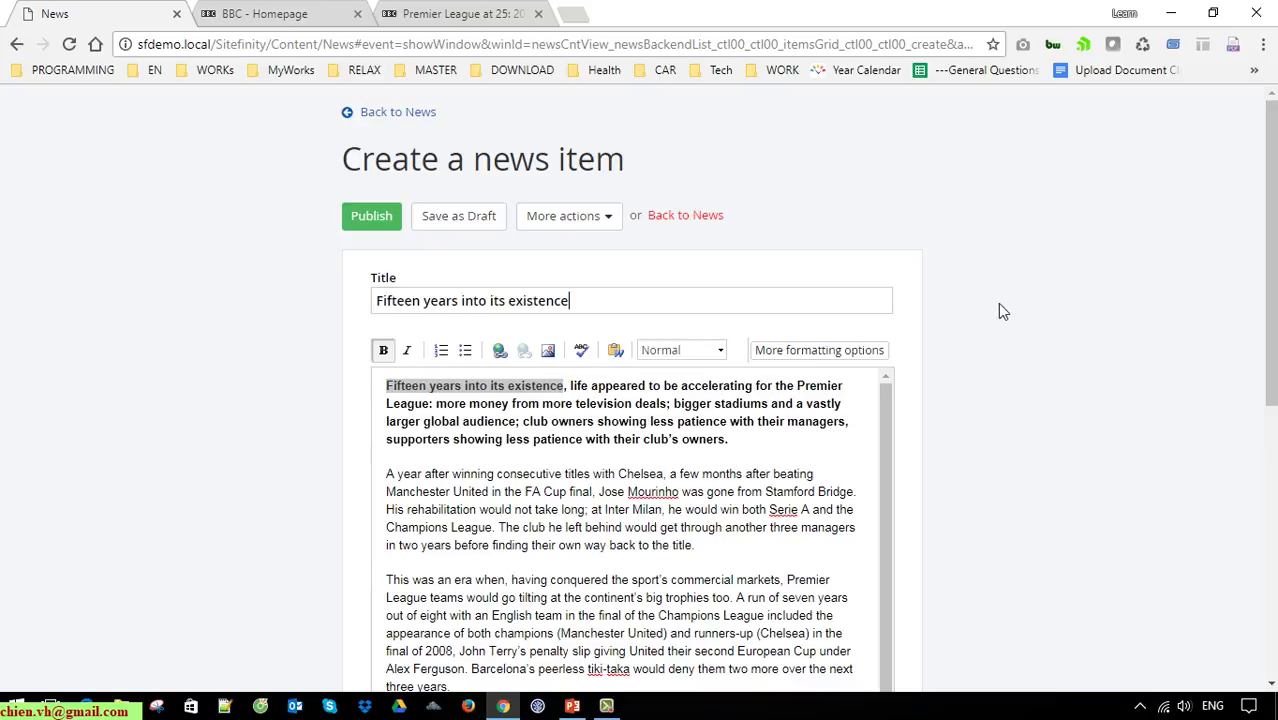
pyautogui.click(365, 216)
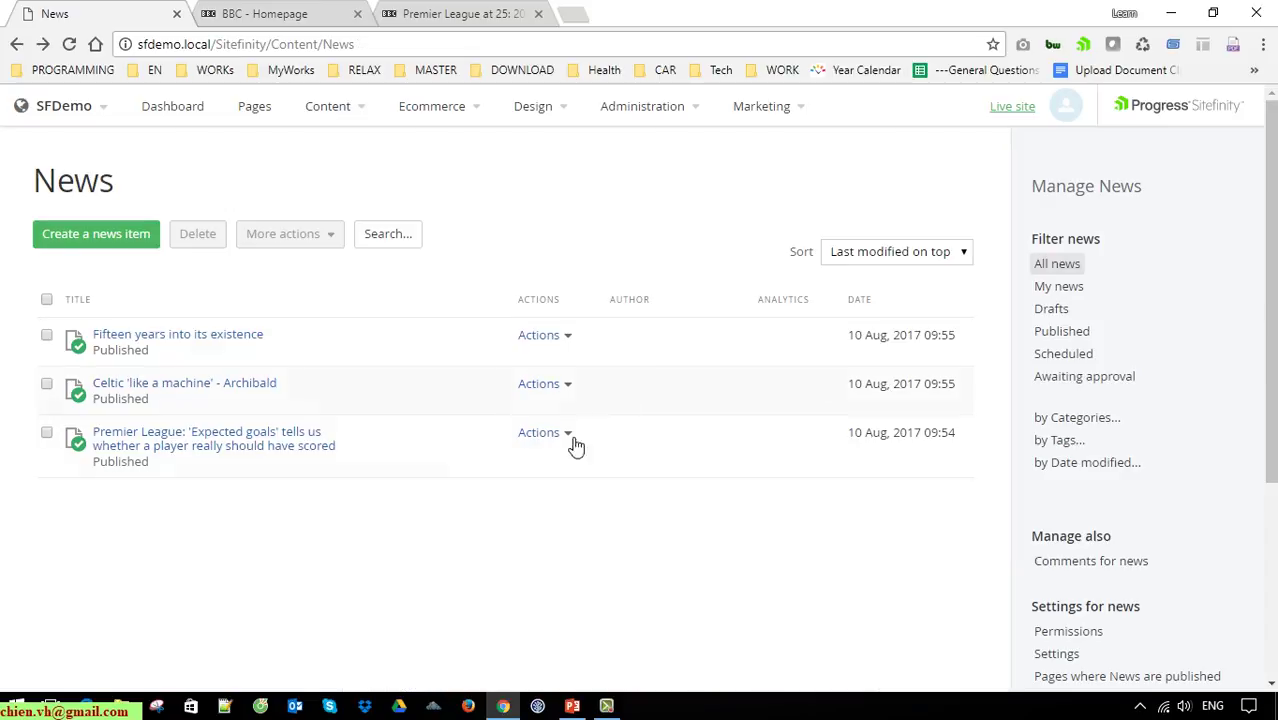
pyautogui.scroll(-3, 516, 516)
pyautogui.scroll(3, 528, 519)
pyautogui.click(553, 336)
pyautogui.click(404, 555)
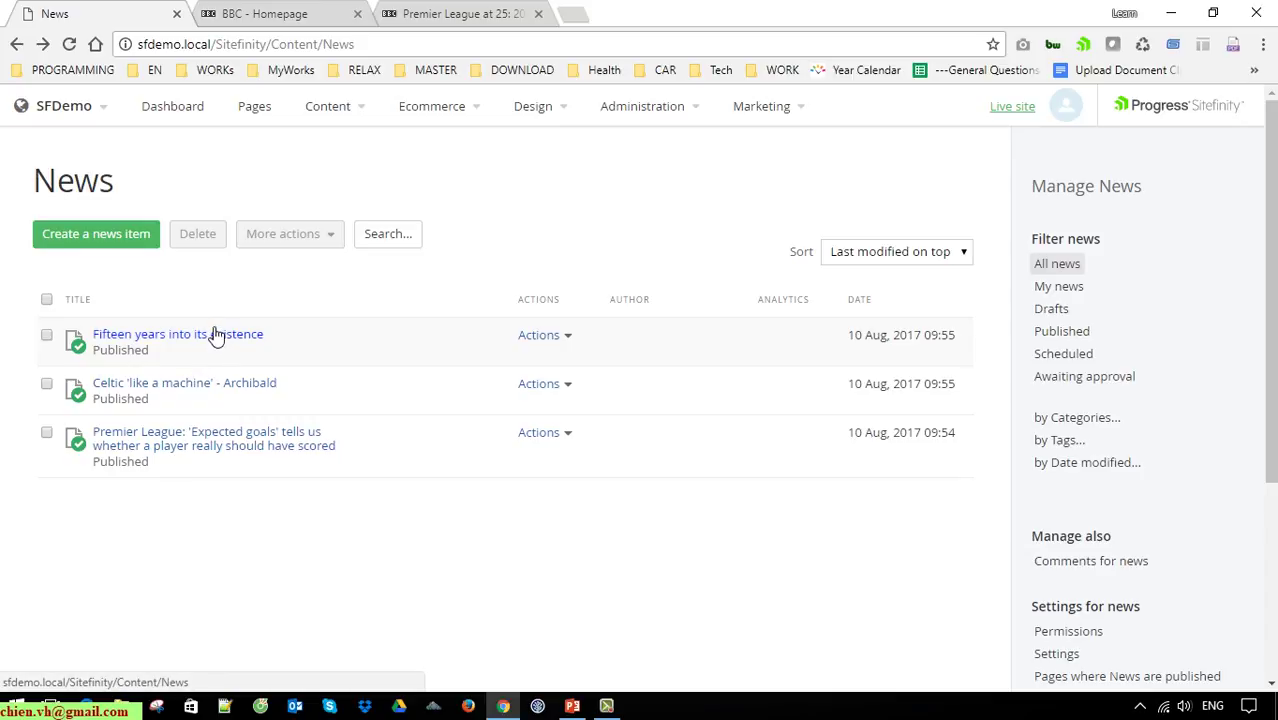
# - Create a top-level page named News with the Right Sidebar, Header, Footer template and proceed to adding its content
pyautogui.click(257, 113)
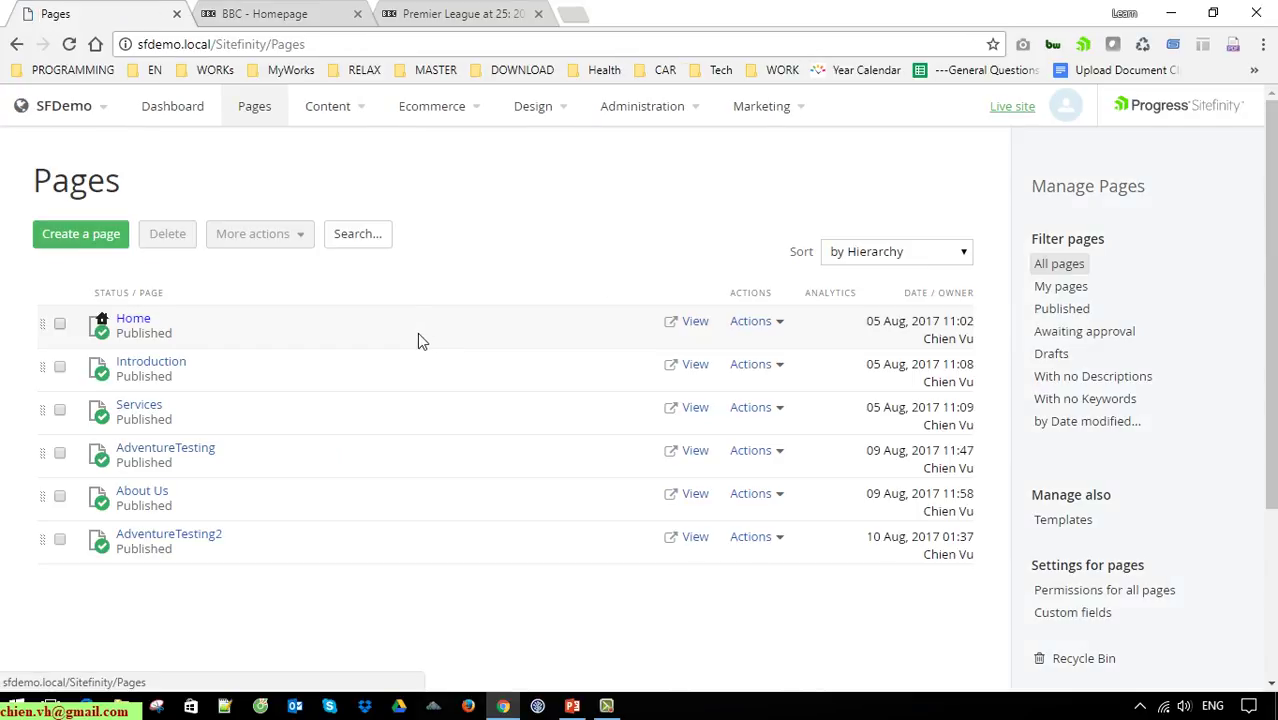
pyautogui.click(88, 238)
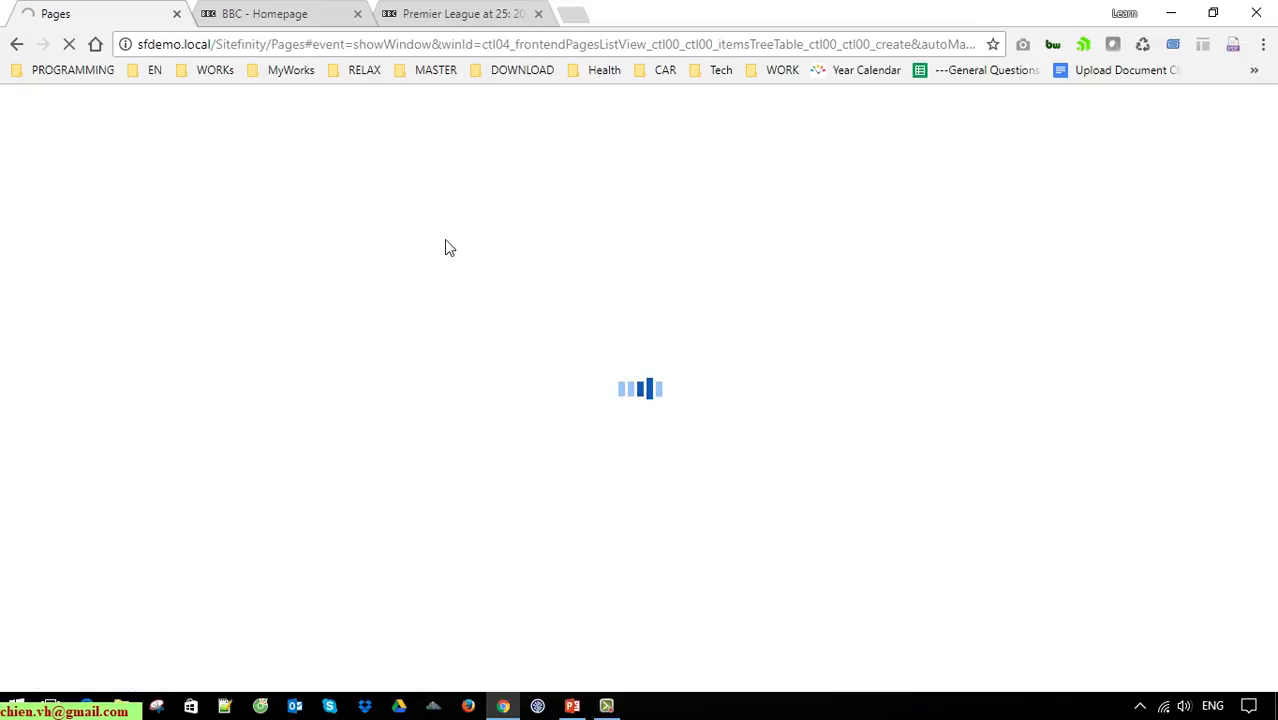
pyautogui.write('News')
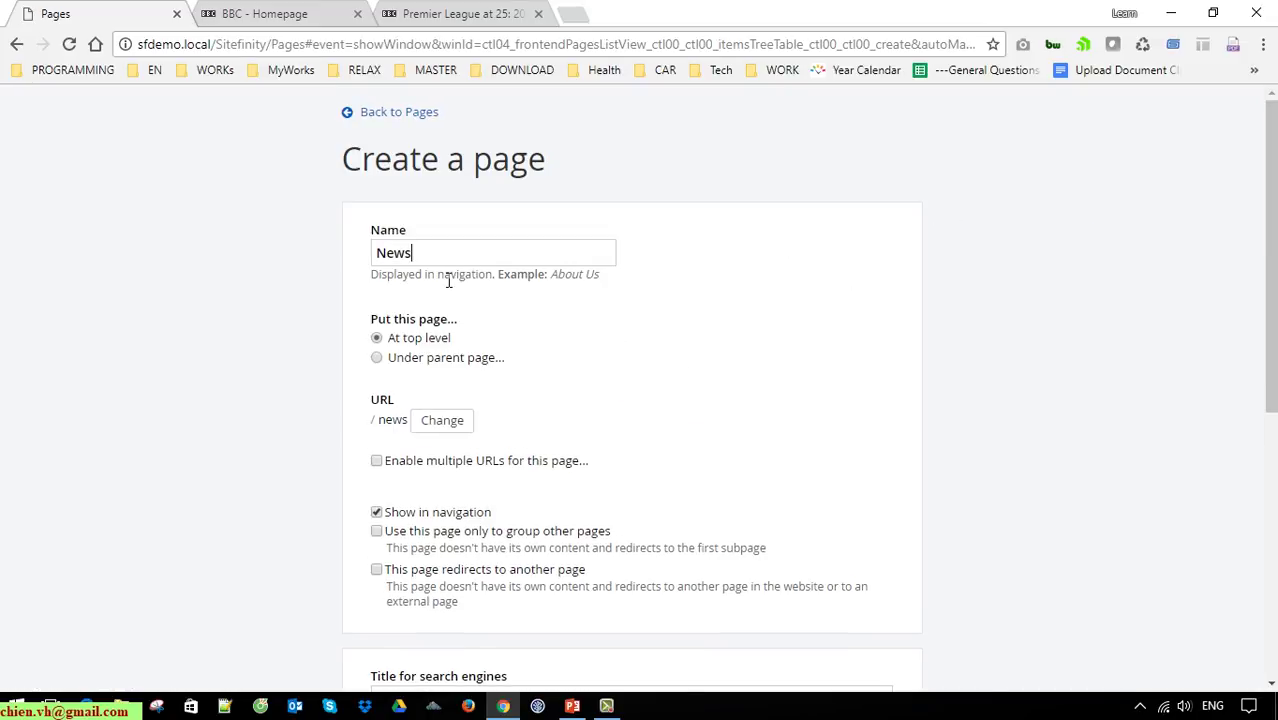
pyautogui.scroll(-5, 774, 431)
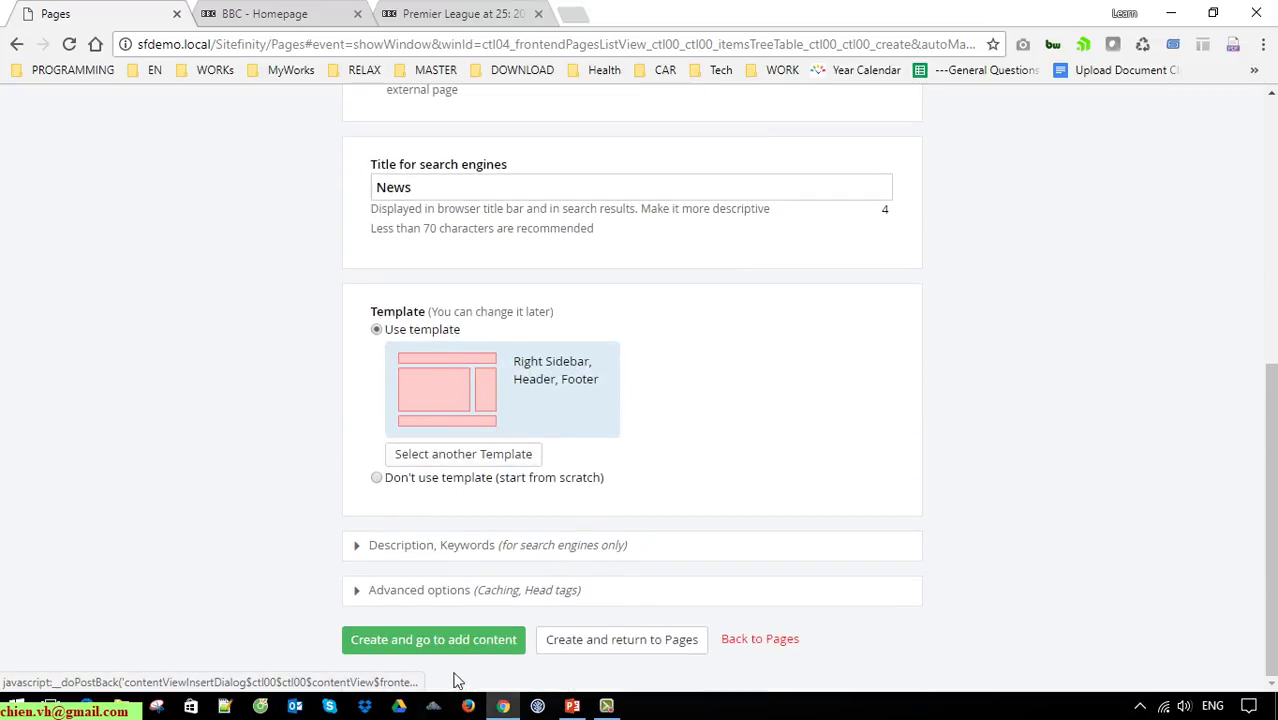
pyautogui.click(500, 640)
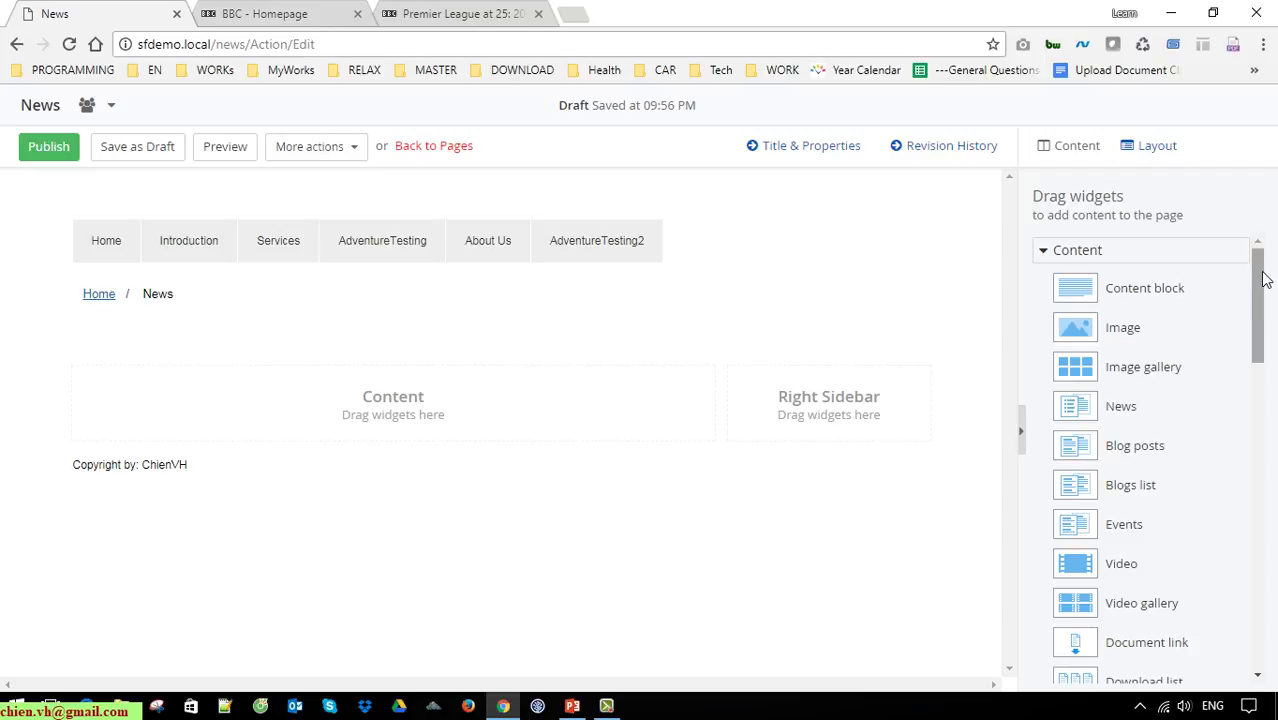
# - Add a News widget to the page's Content placeholder
pyautogui.moveTo(1263, 277)
pyautogui.mouseDown()
pyautogui.moveTo(1263, 294)
pyautogui.moveTo(1258, 273)
pyautogui.mouseUp()
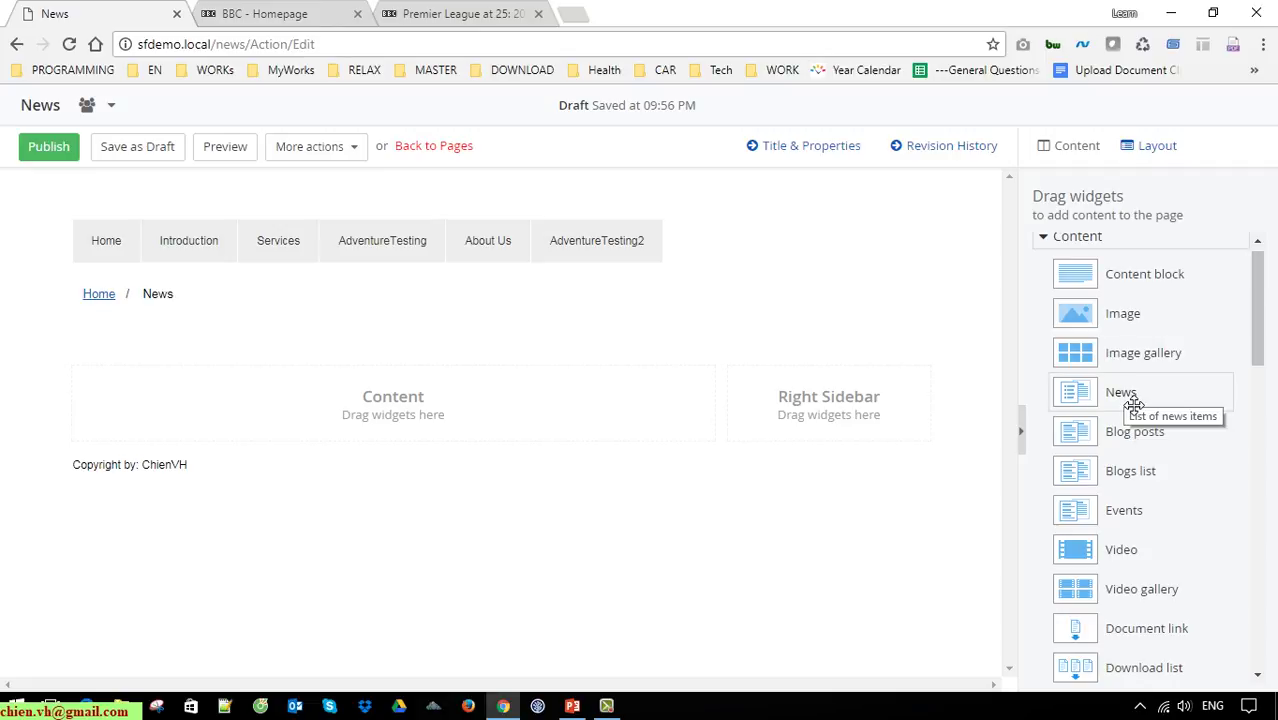
pyautogui.moveTo(1141, 412); pyautogui.dragTo(921, 437)
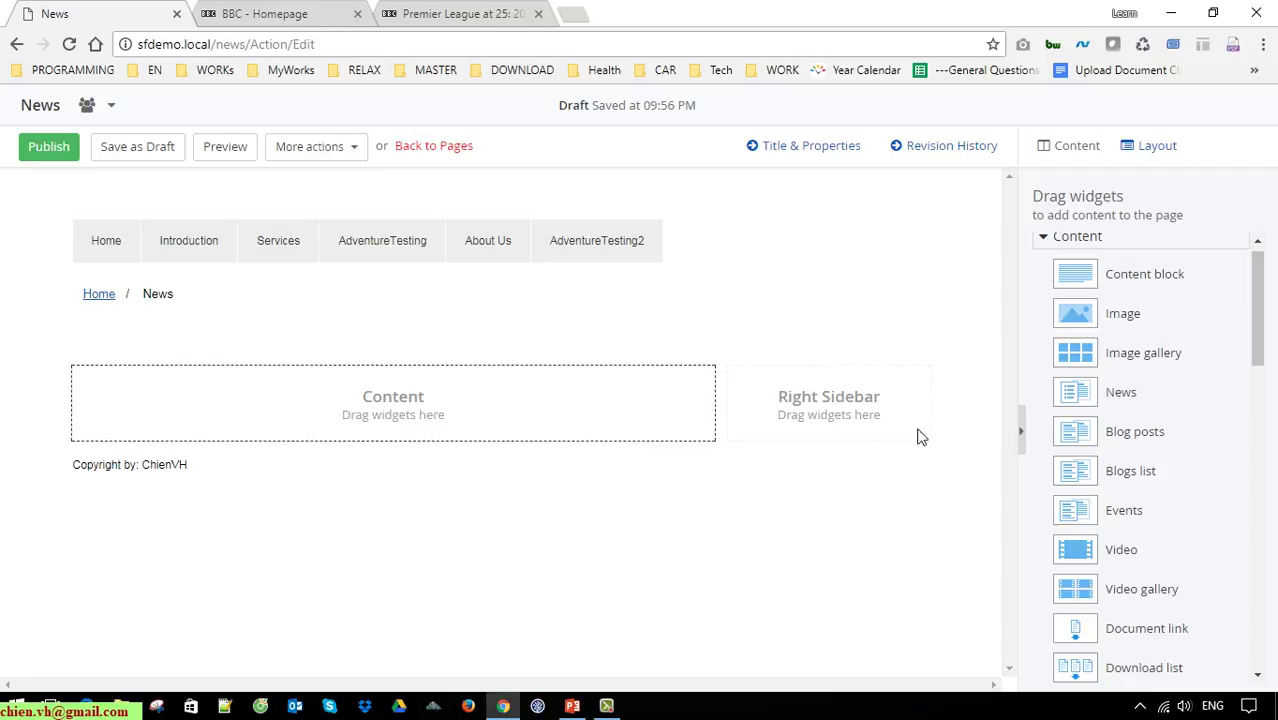
pyautogui.moveTo(1162, 401); pyautogui.dragTo(403, 404)
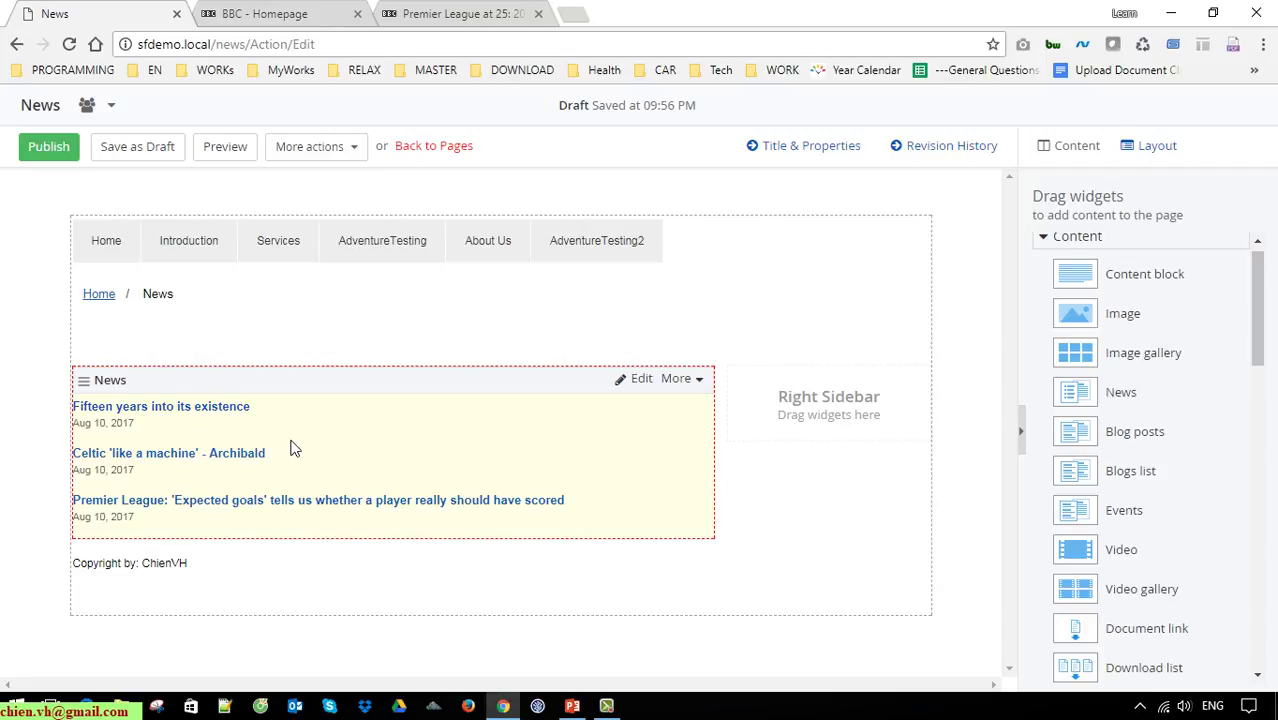
# - Review the News widget's content, list and single item settings, and save it with single items opening in an auto-generated page
pyautogui.click(641, 380)
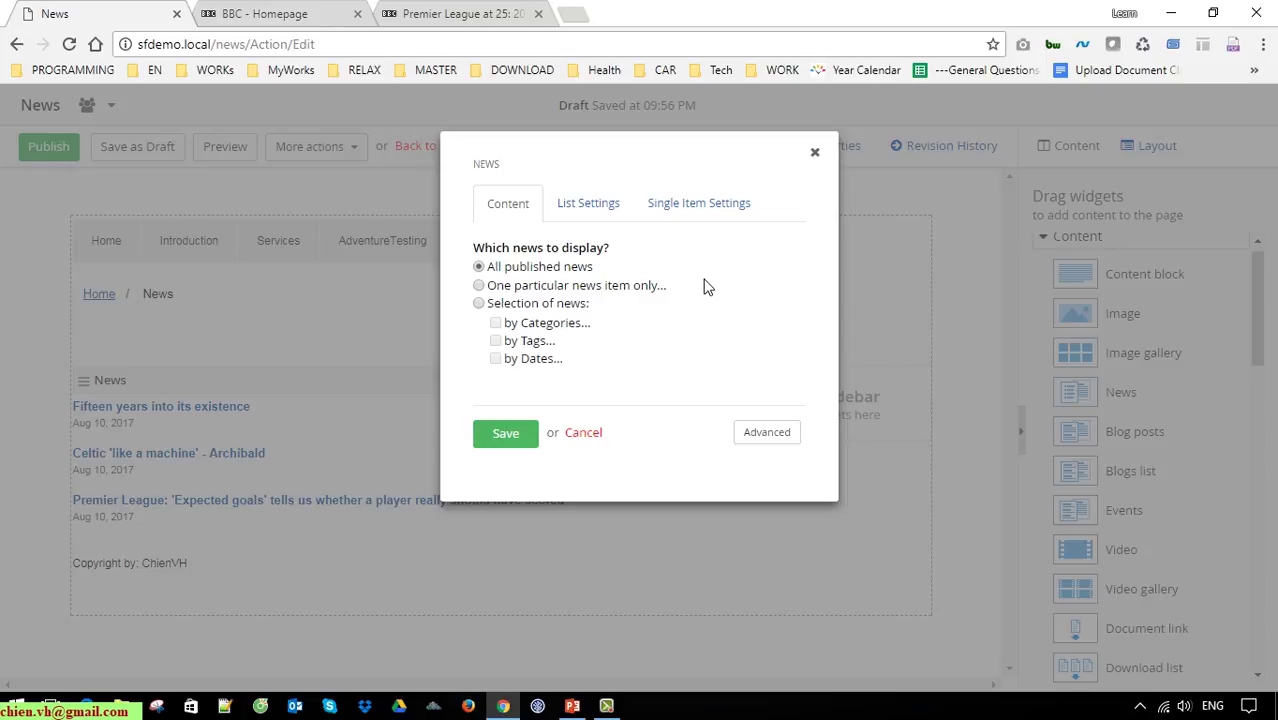
pyautogui.click(605, 210)
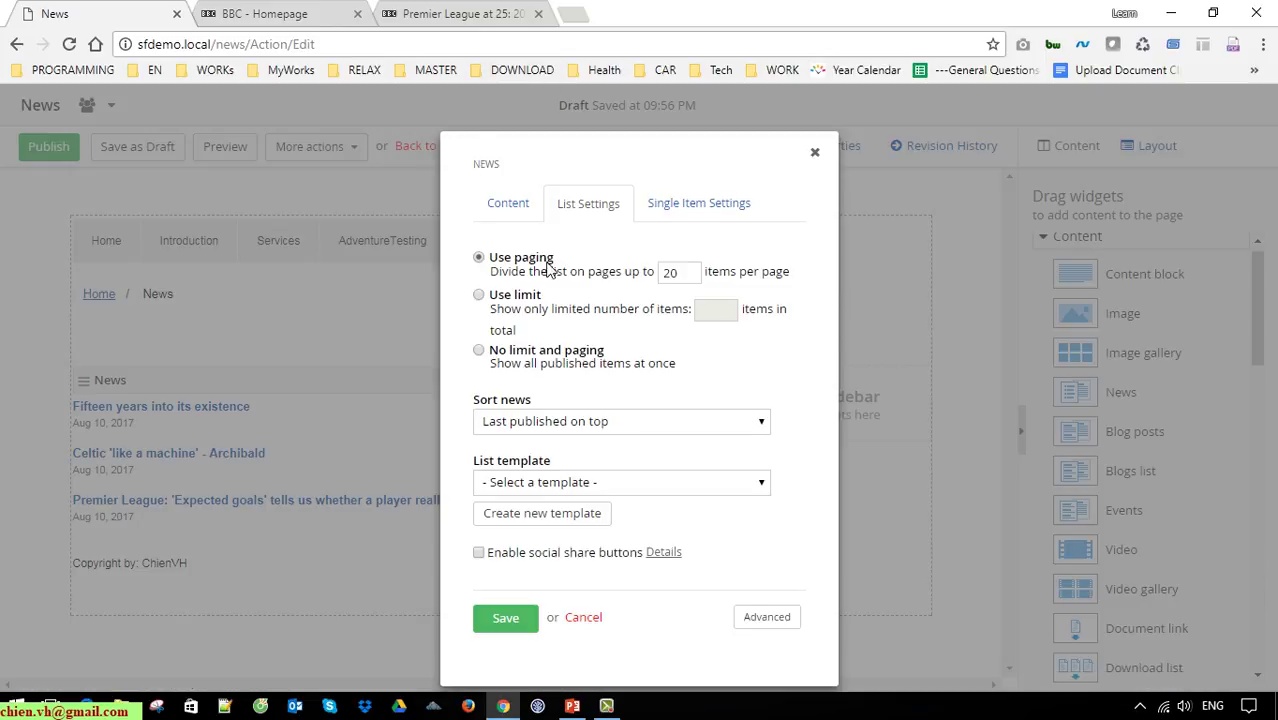
pyautogui.doubleClick(671, 275)
pyautogui.click(726, 326)
pyautogui.click(704, 212)
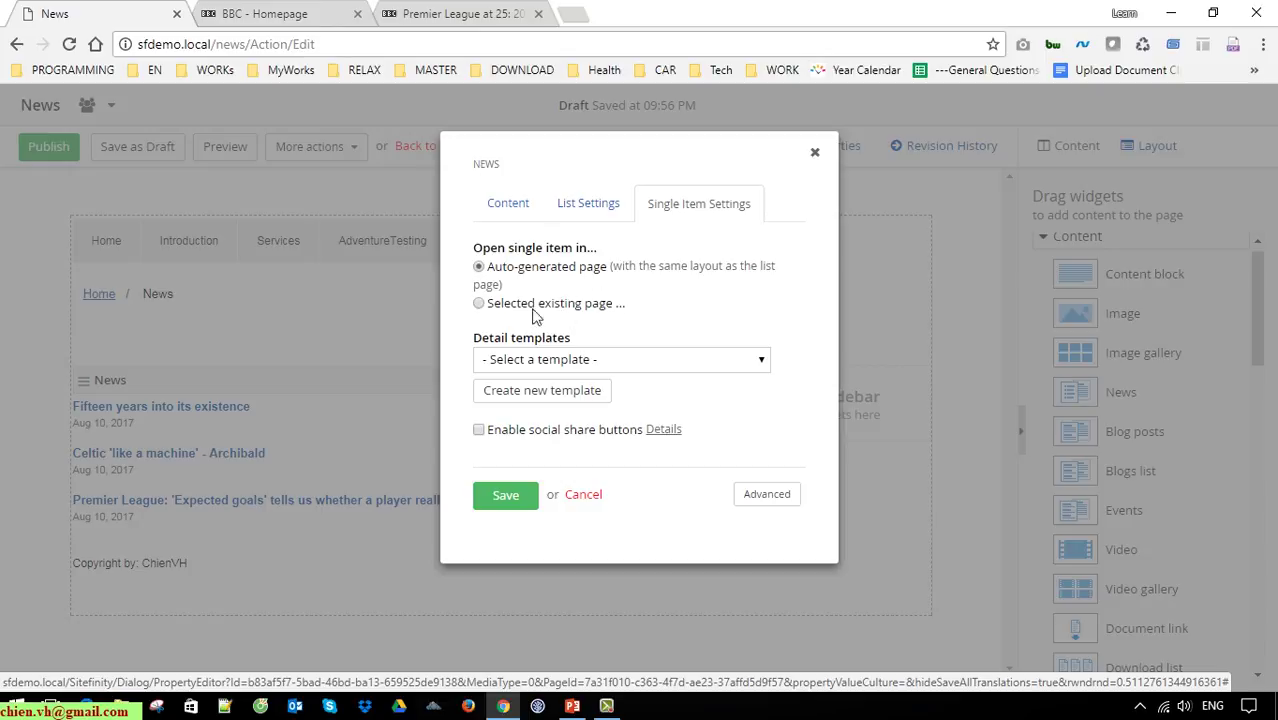
pyautogui.click(479, 303)
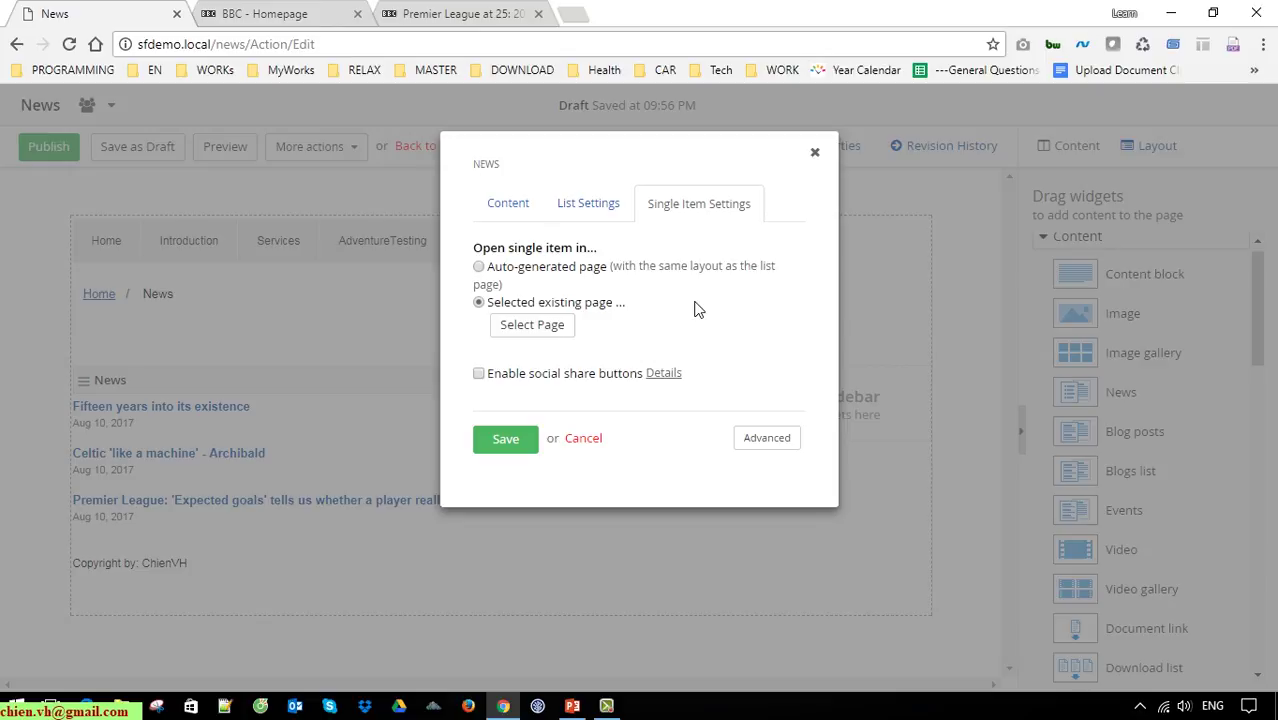
pyautogui.click(571, 273)
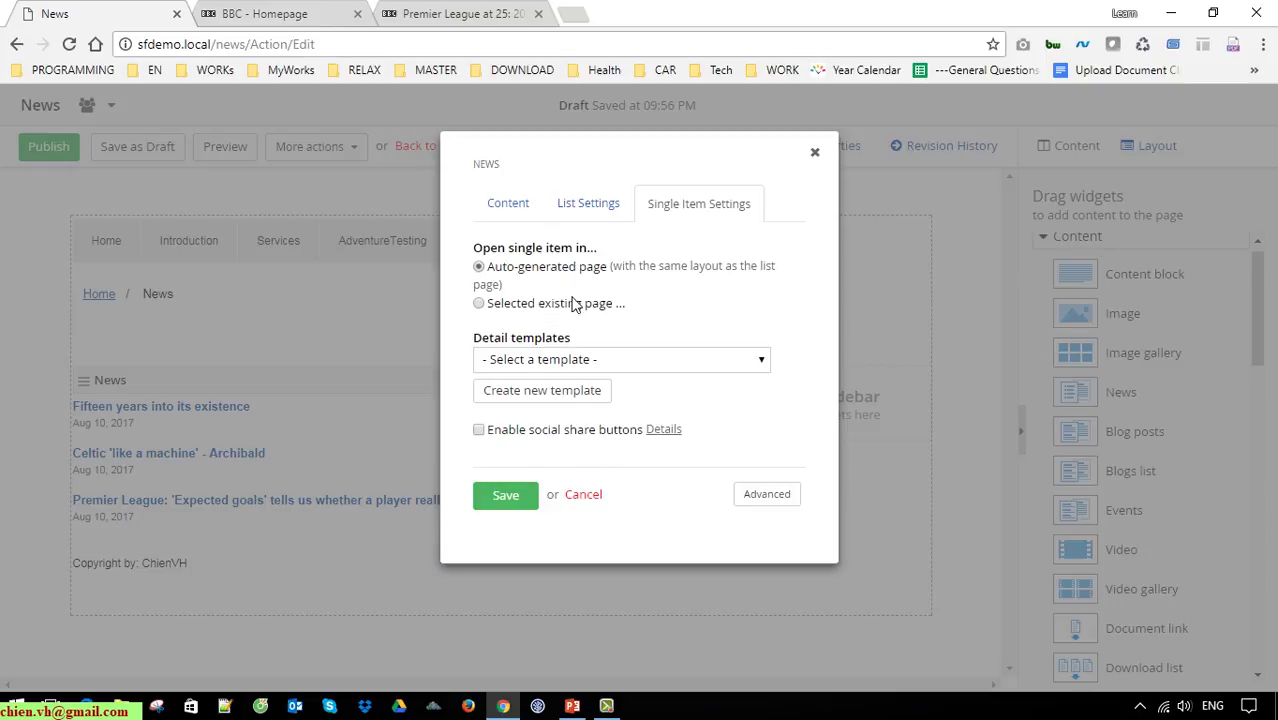
pyautogui.click(506, 496)
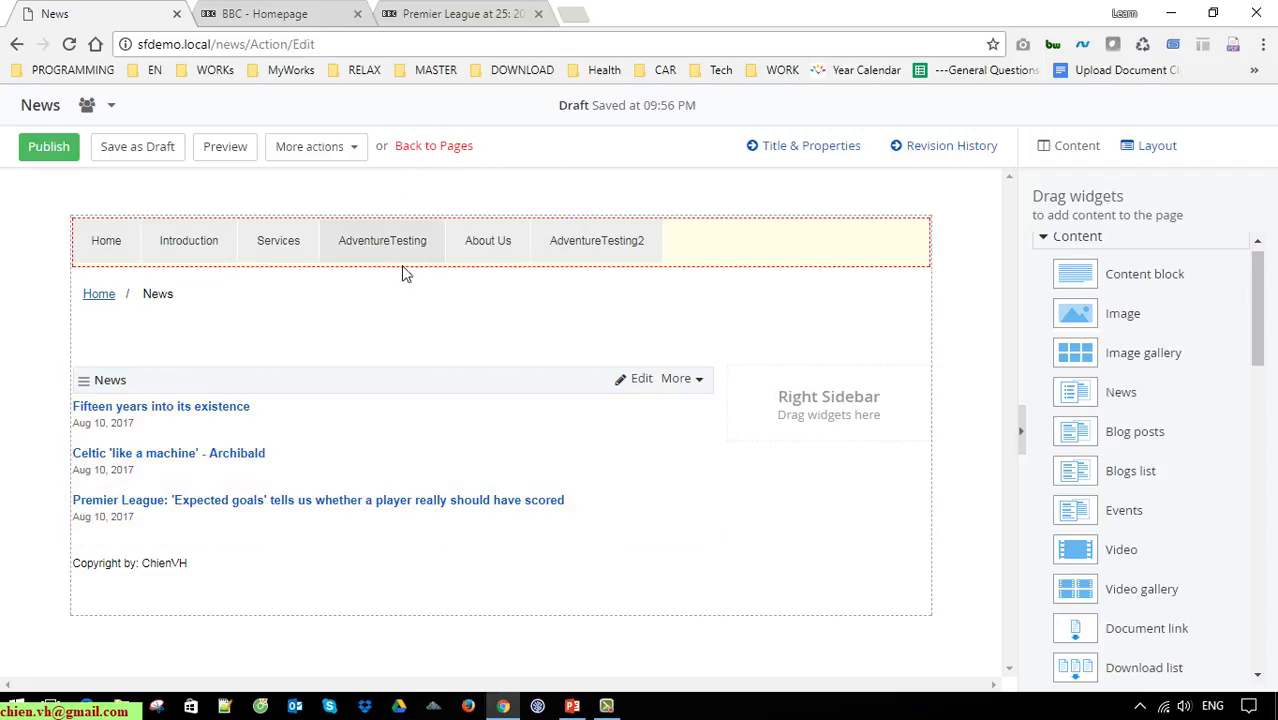
# - Preview the News page and close the BBC homepage and Premier League at 25 pages
pyautogui.click(227, 147)
pyautogui.click(537, 13)
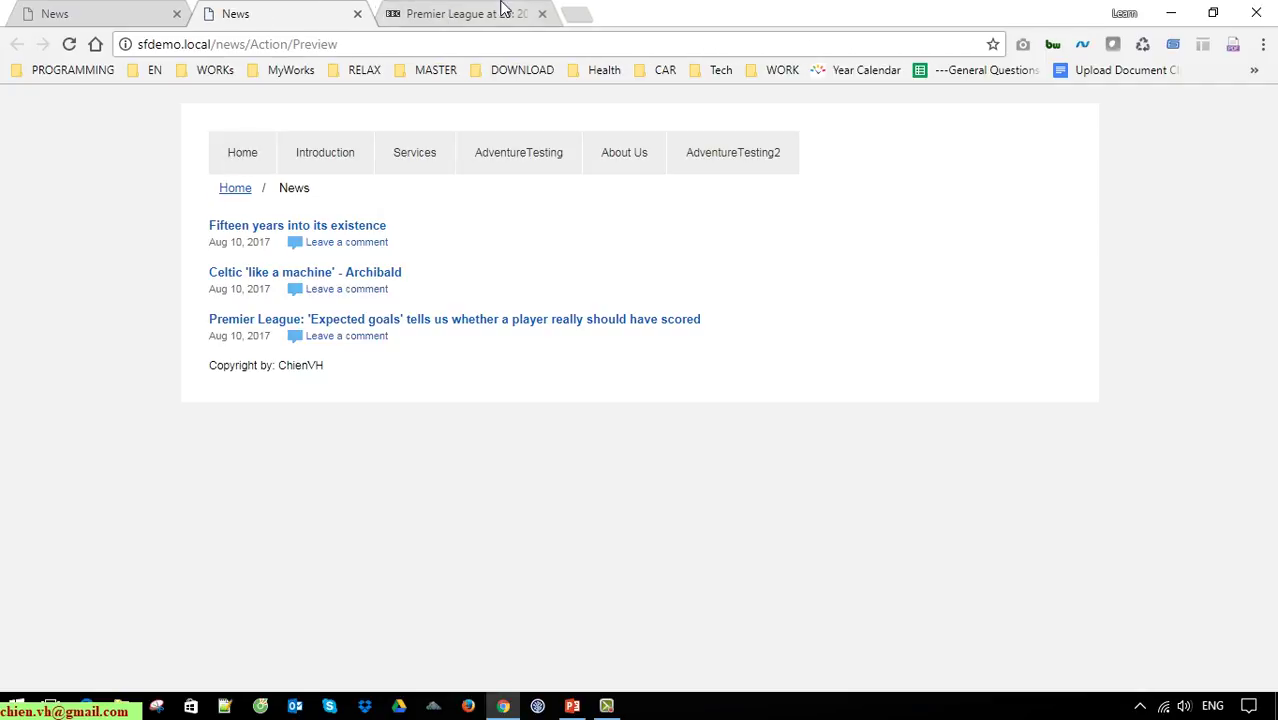
pyautogui.click(537, 13)
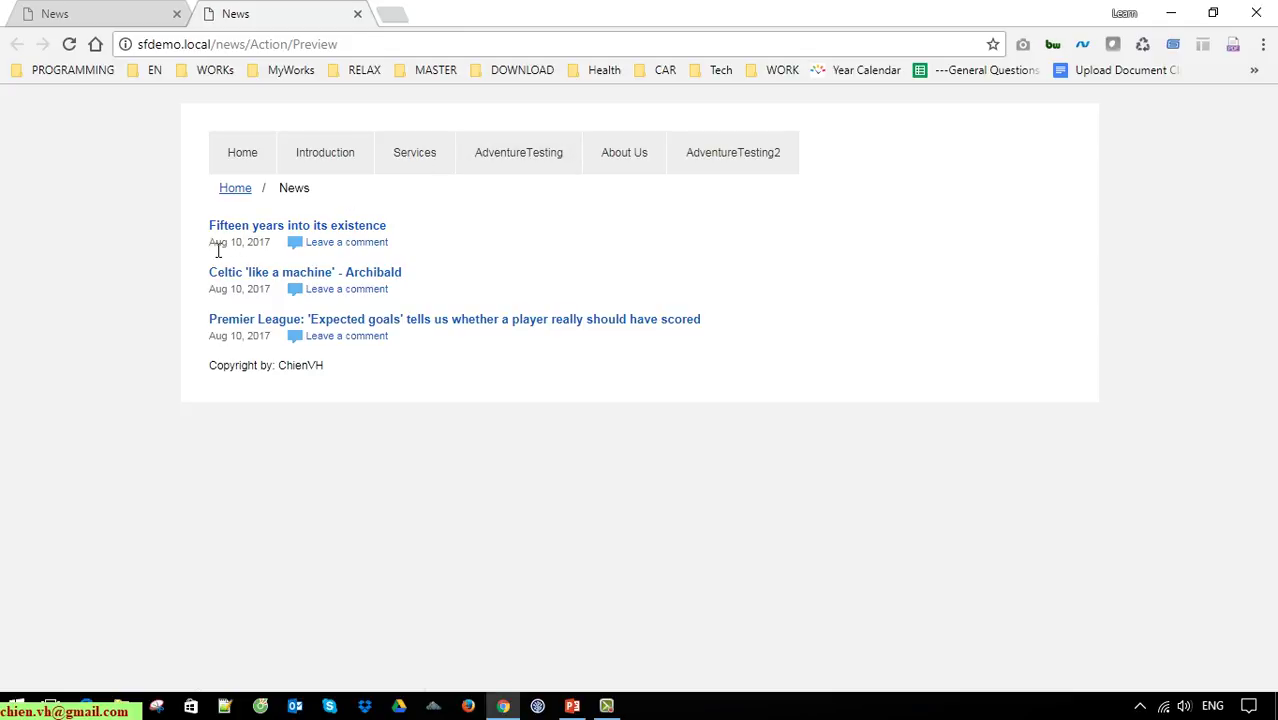
# - Close the preview, publish the News page and open its live version from the page list
pyautogui.moveTo(211, 246); pyautogui.dragTo(283, 248)
pyautogui.click(417, 241)
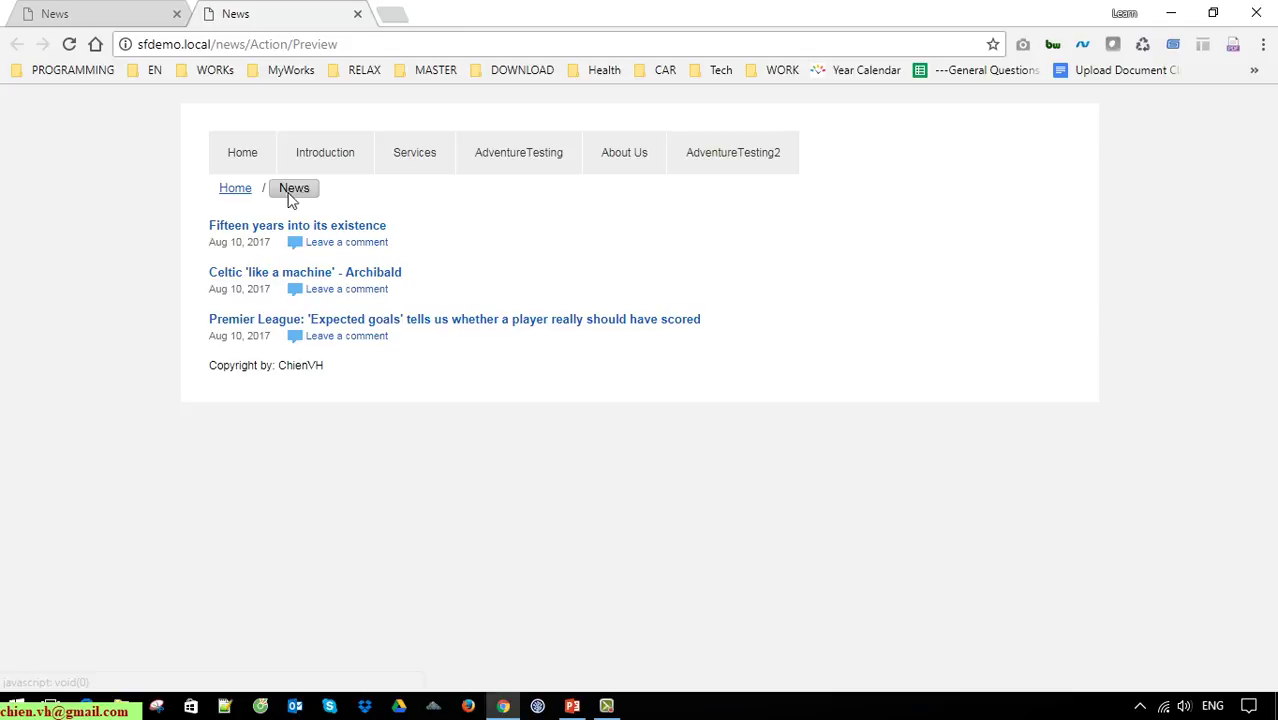
pyautogui.middleClick(253, 10)
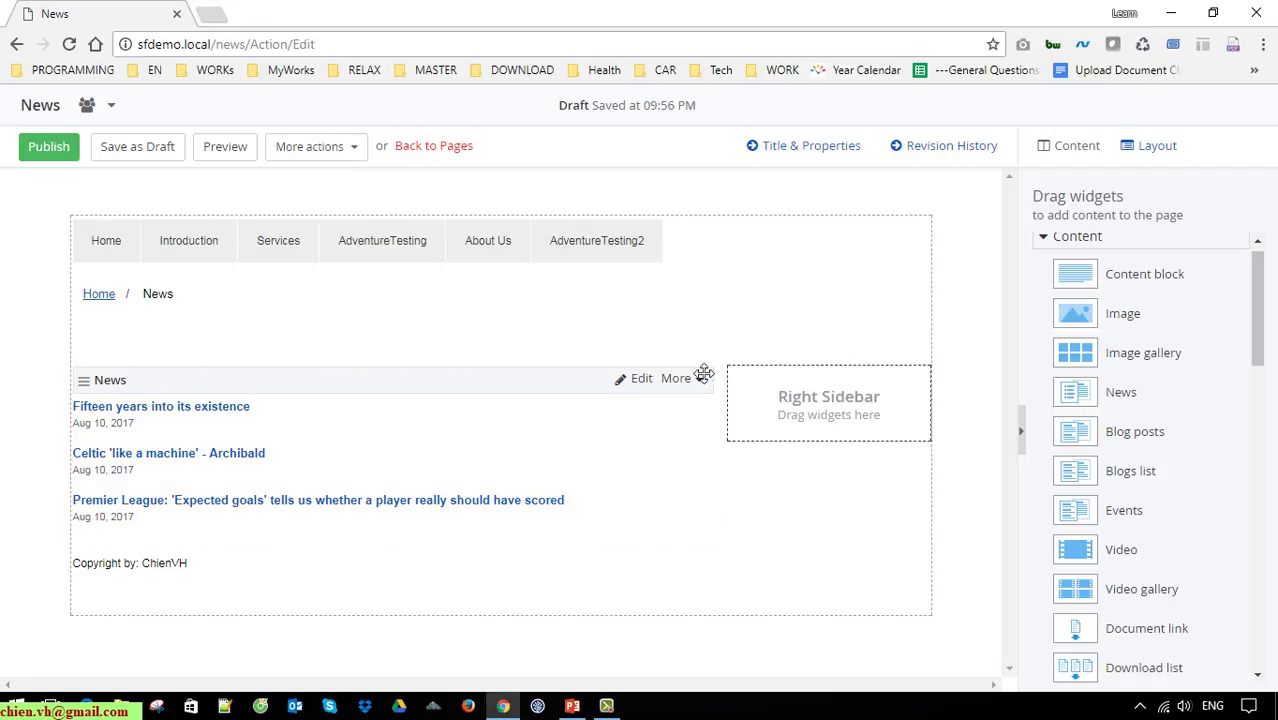
pyautogui.click(48, 147)
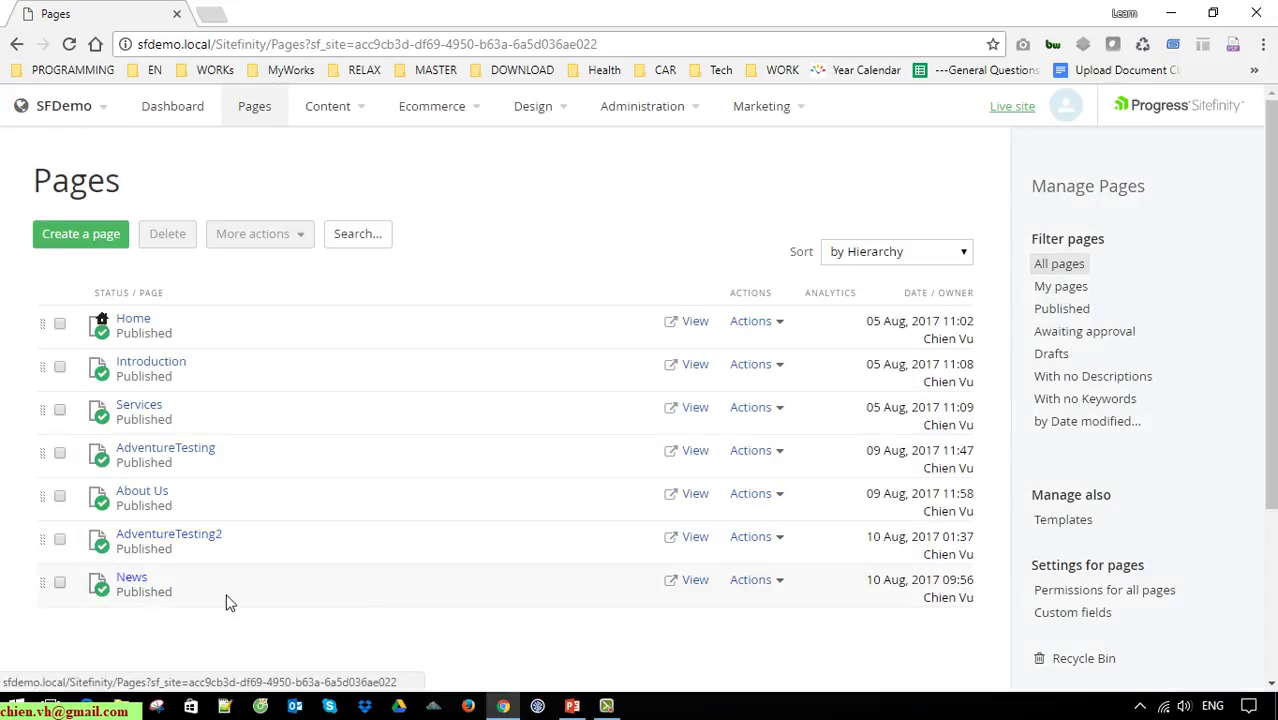
pyautogui.click(695, 582)
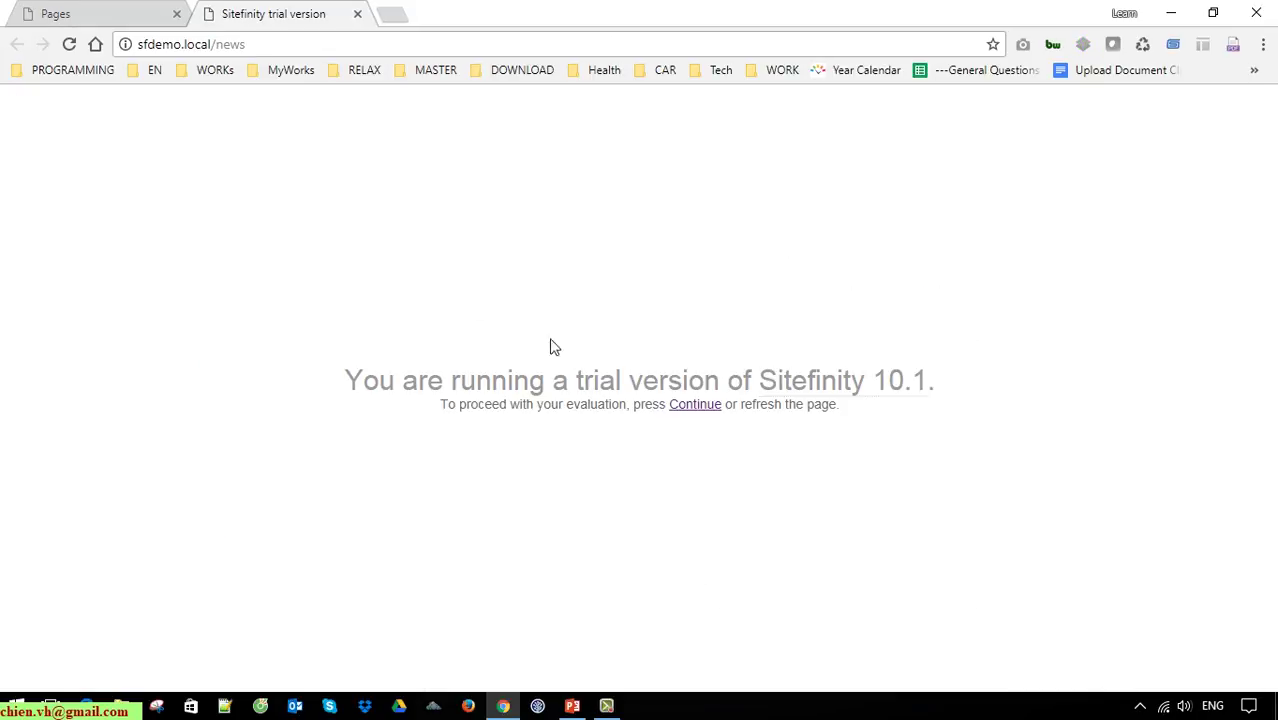
pyautogui.click(69, 44)
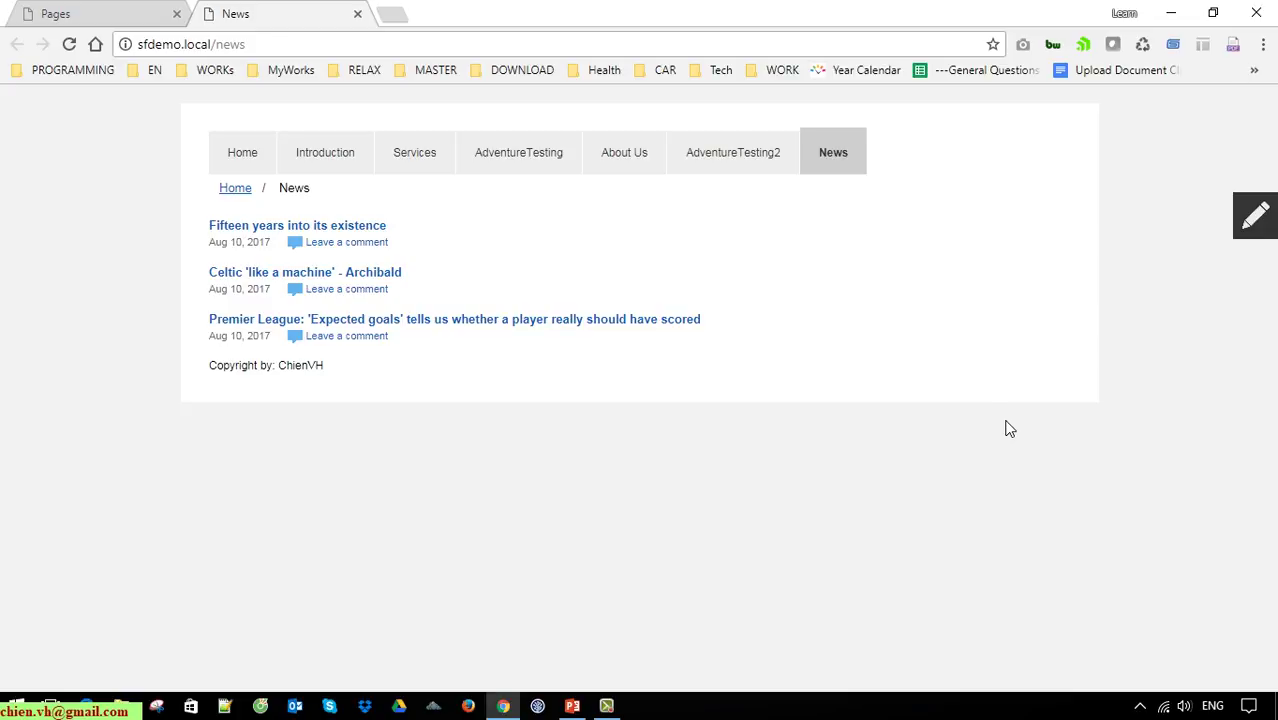
# - Open the article "Fifteen years into its existence" and post the comments "Perfect!!!" and "Blabla" on it
pyautogui.click(330, 227)
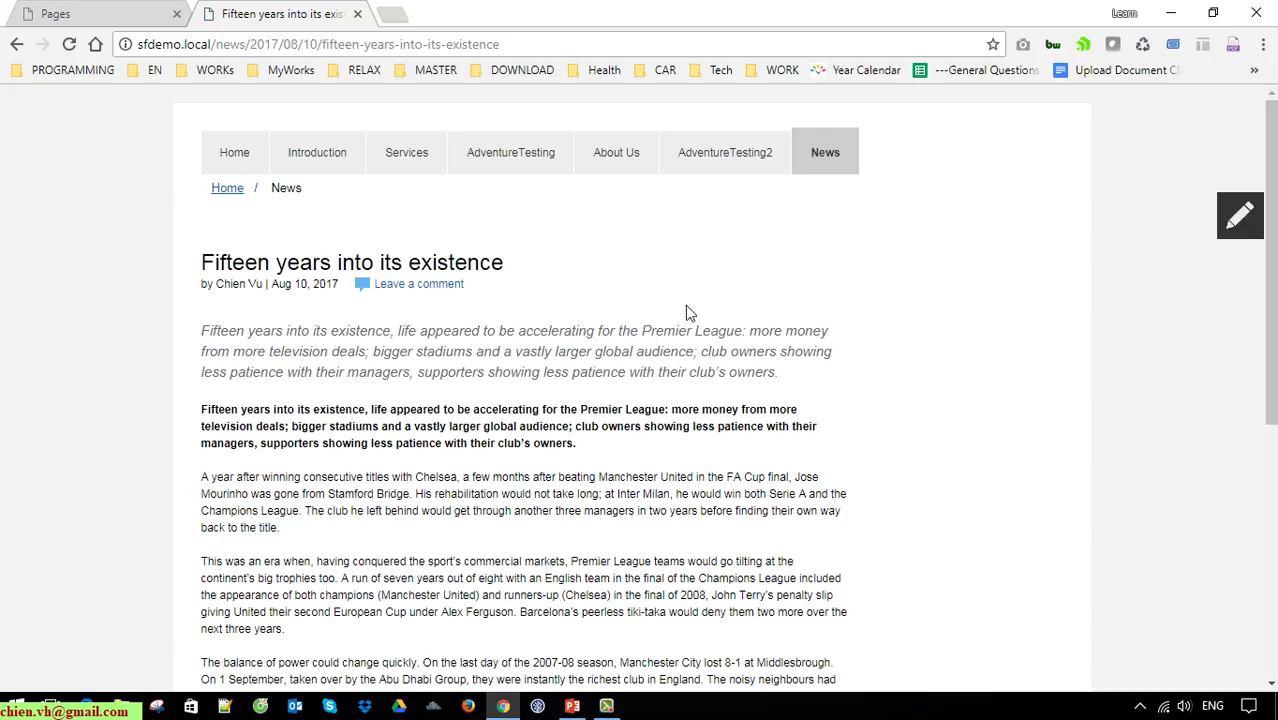
pyautogui.scroll(-5, 633, 471)
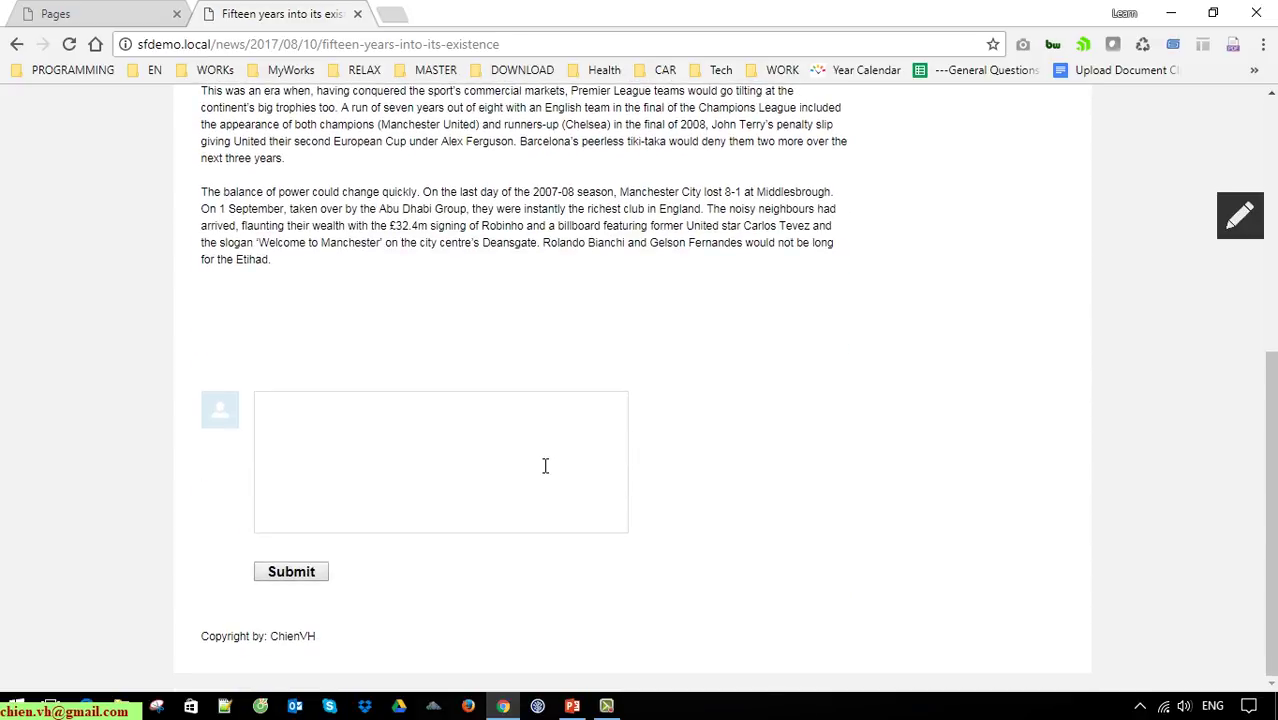
pyautogui.click(497, 451)
pyautogui.write('Pefect!!!')
pyautogui.click(272, 403)
pyautogui.write('r')
pyautogui.press('BackSpace')
pyautogui.write('r')
pyautogui.click(293, 573)
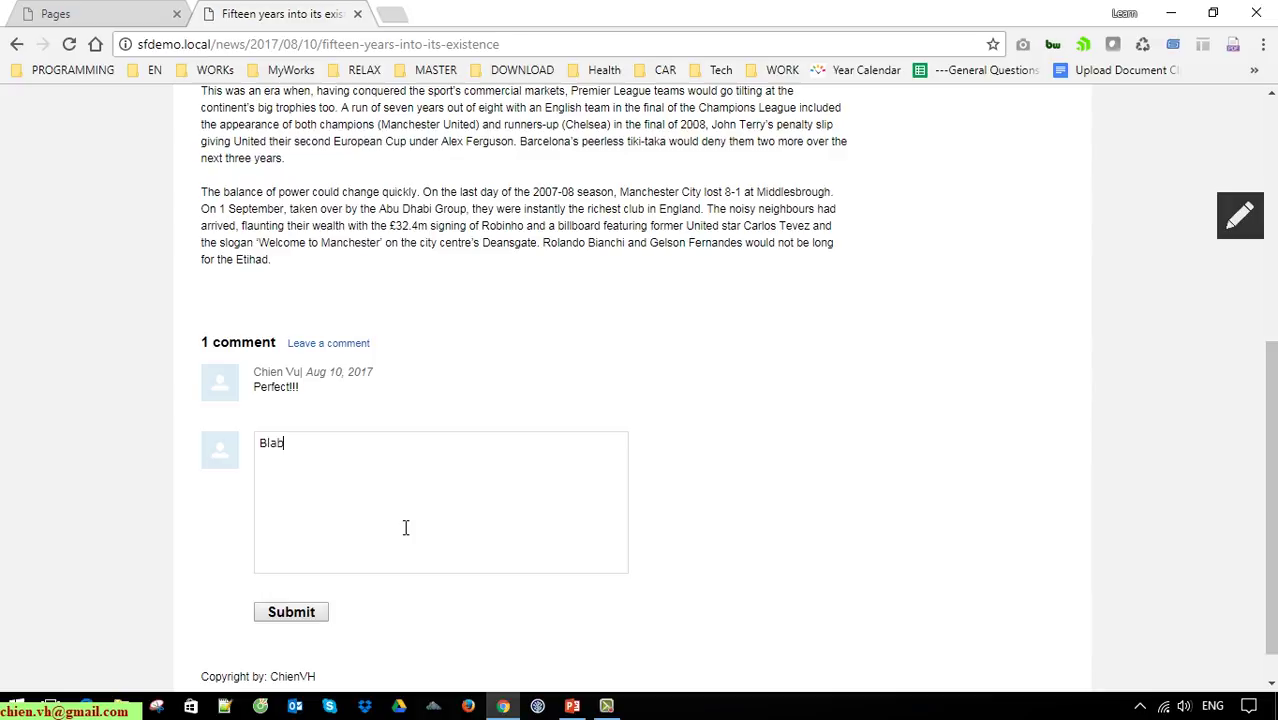
pyautogui.write('Blabla')
pyautogui.click(312, 612)
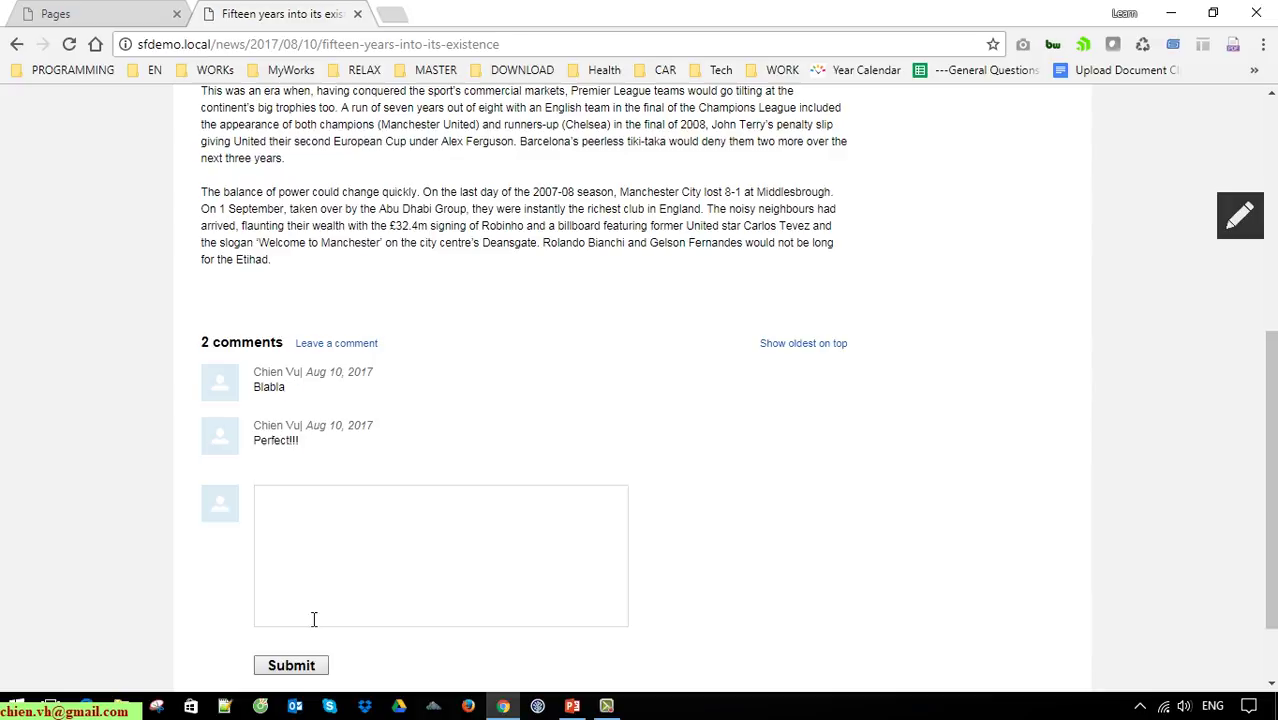
# - Review the article's posted comments and its summary and body text
pyautogui.scroll(-1, 768, 485)
pyautogui.scroll(3, 764, 483)
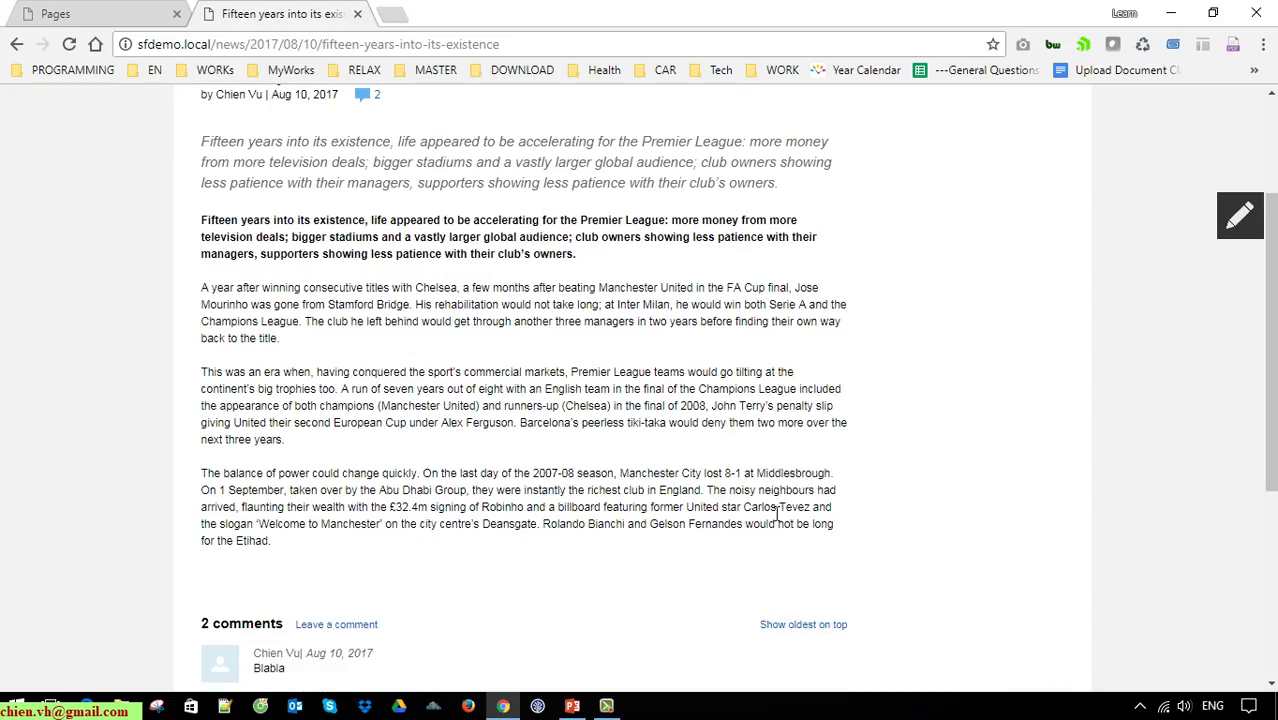
pyautogui.scroll(-3, 795, 610)
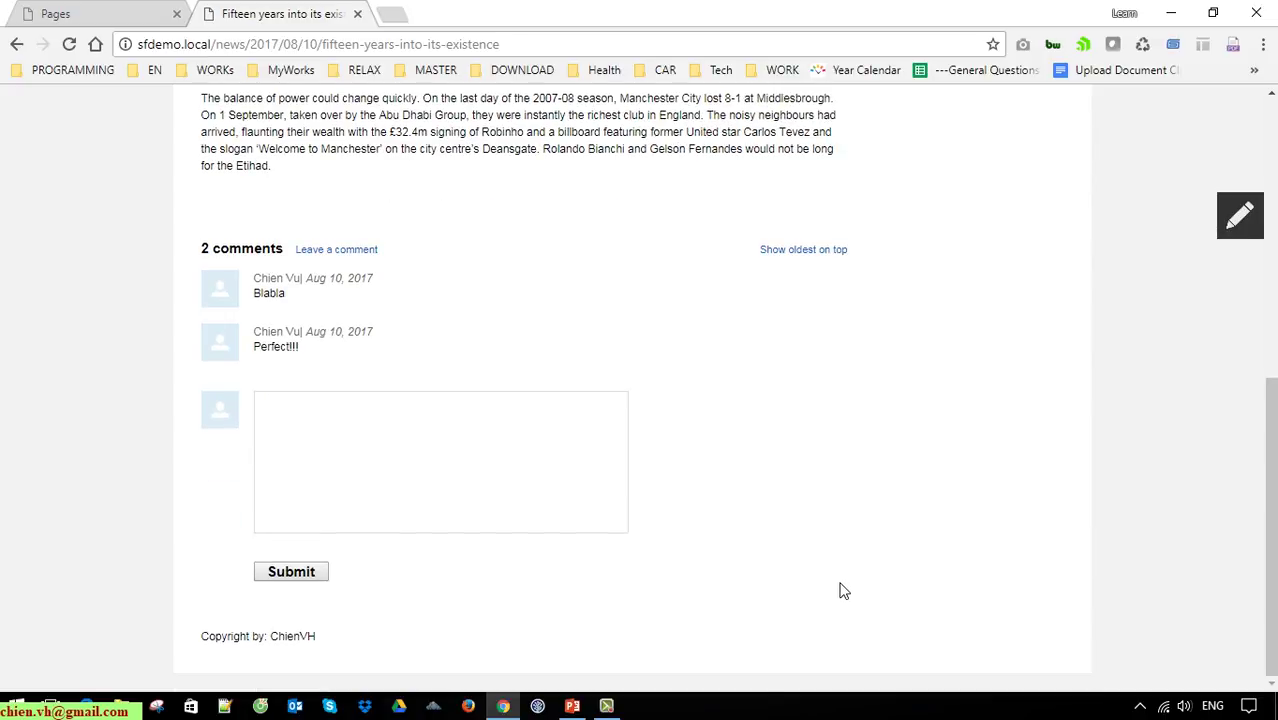
pyautogui.scroll(6, 821, 585)
pyautogui.moveTo(182, 366); pyautogui.dragTo(880, 562)
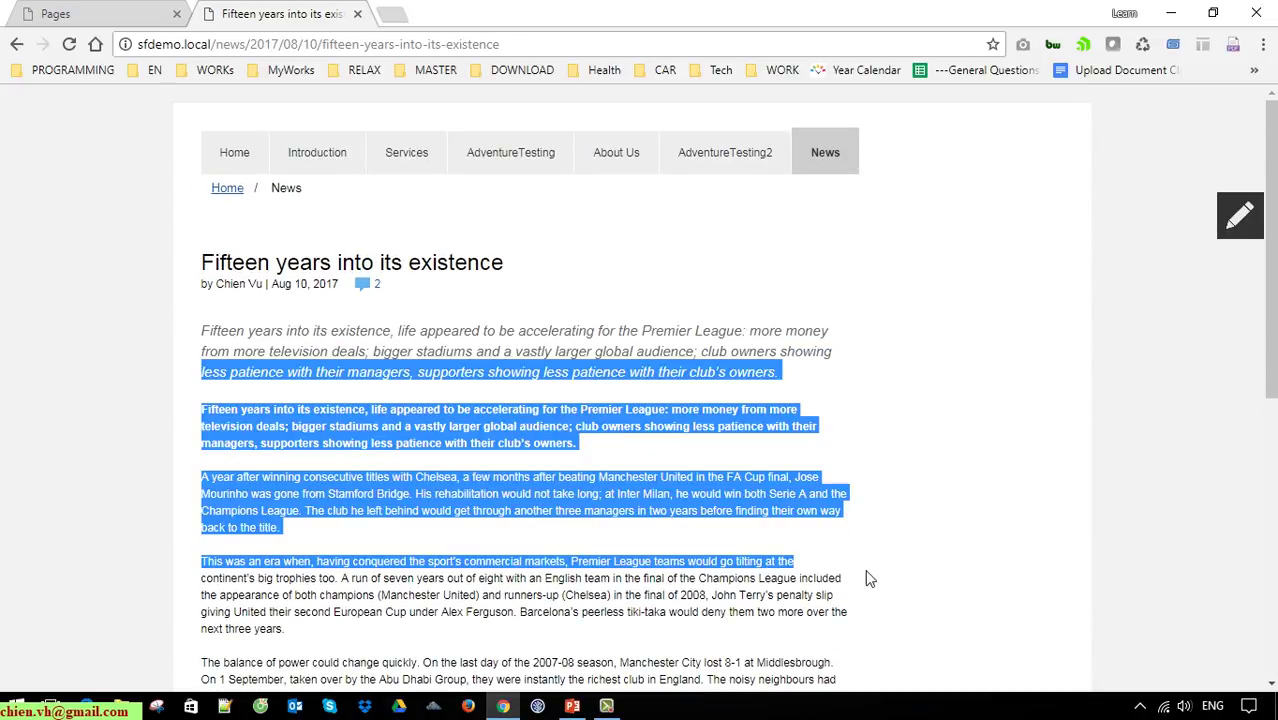
pyautogui.click(896, 582)
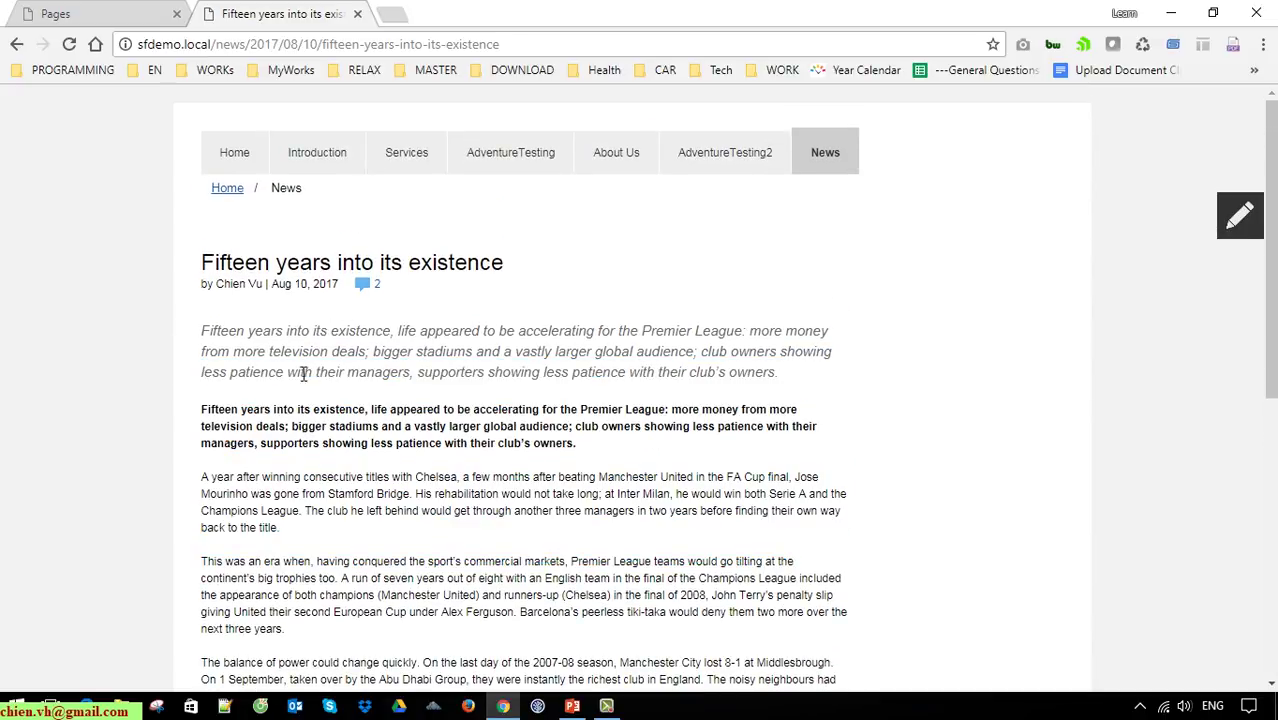
# - Visit the site's Home page, go back to News and view the Premier League 'Expected goals' article
pyautogui.click(228, 190)
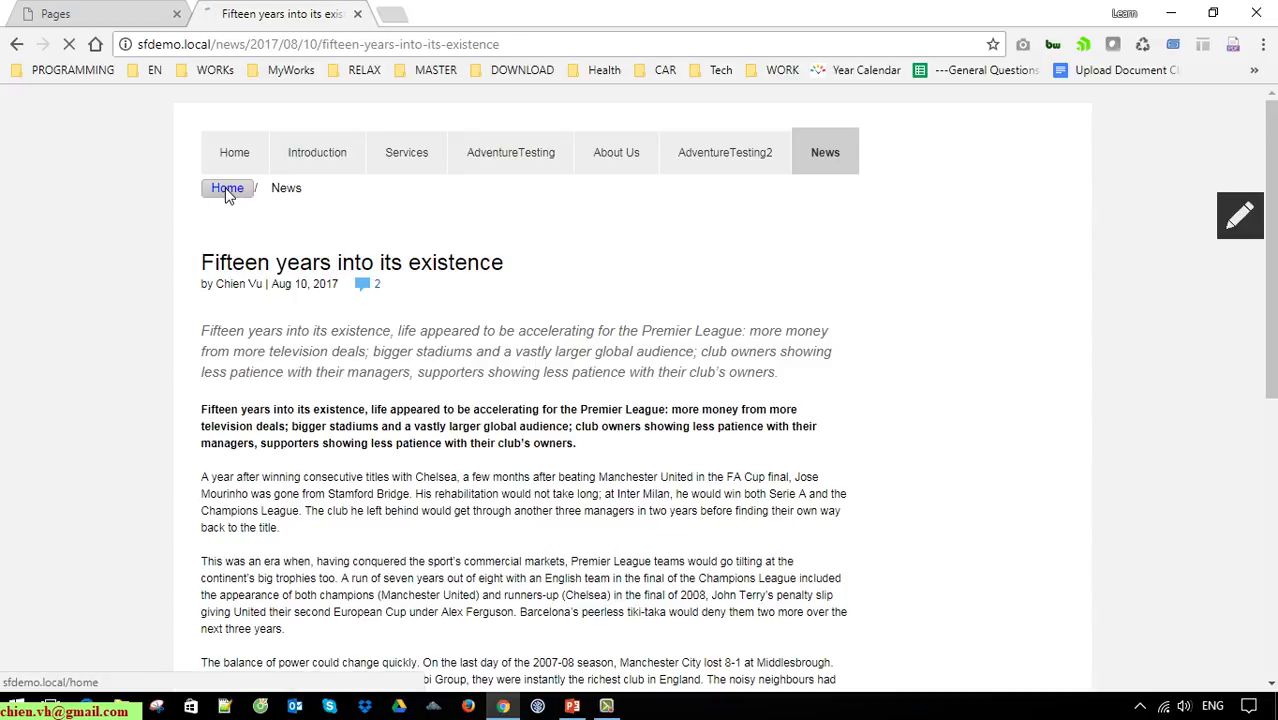
pyautogui.scroll(-1, 376, 445)
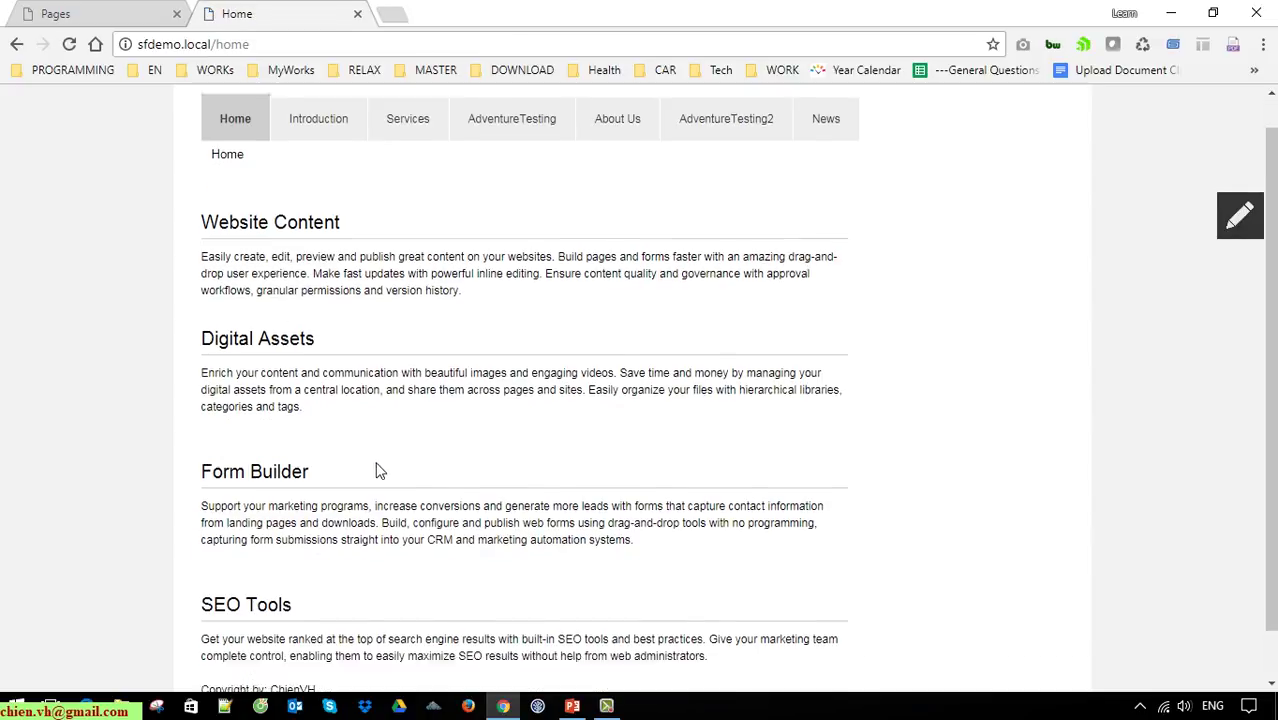
pyautogui.doubleClick(283, 186)
pyautogui.scroll(1, 643, 437)
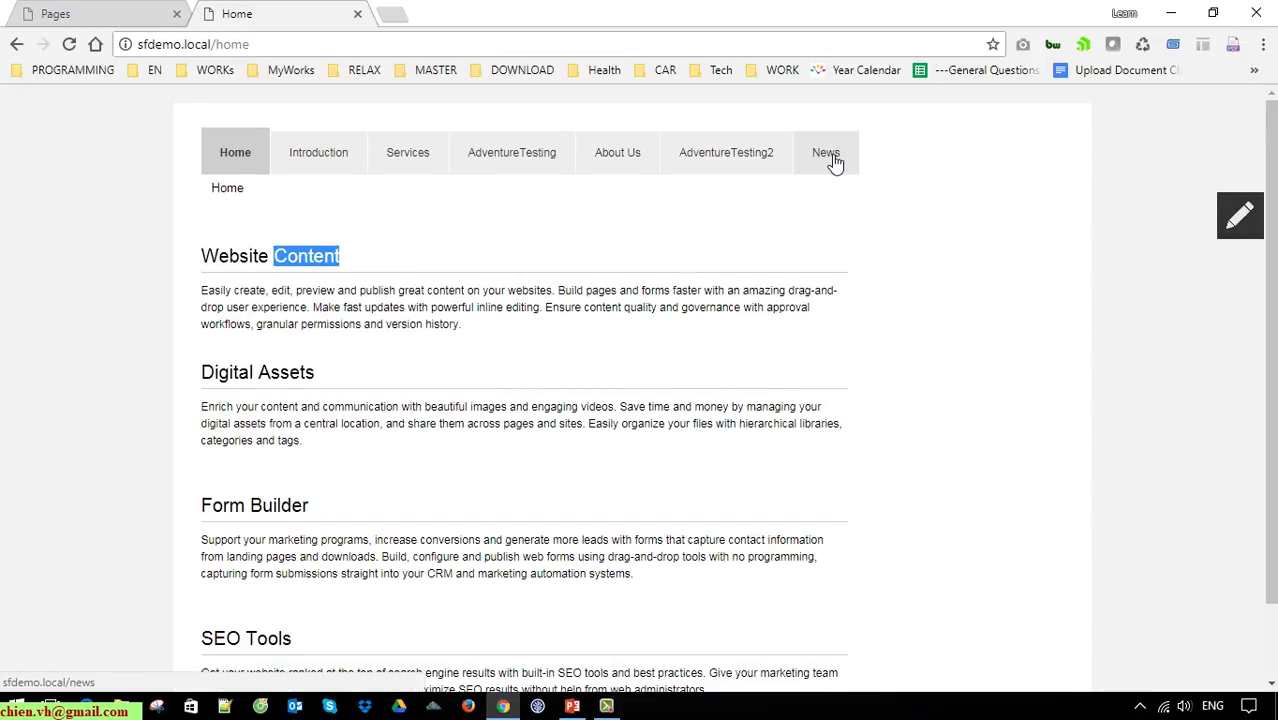
pyautogui.click(834, 161)
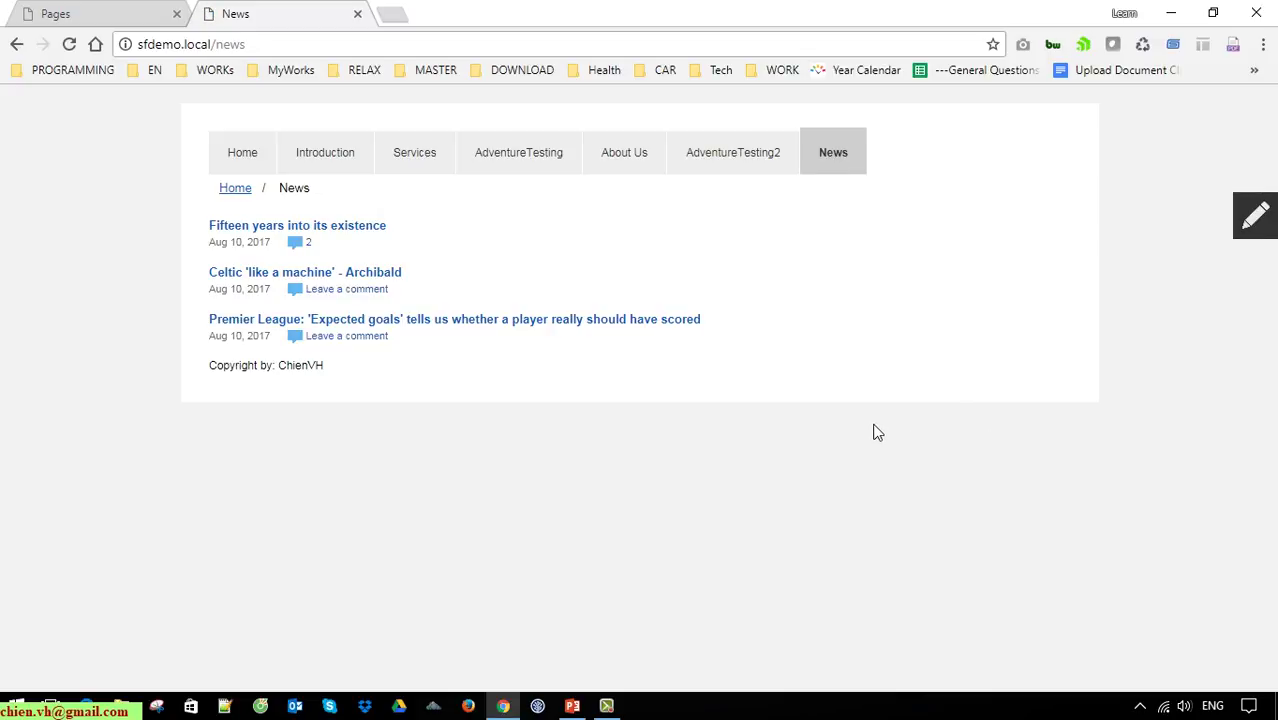
pyautogui.click(398, 320)
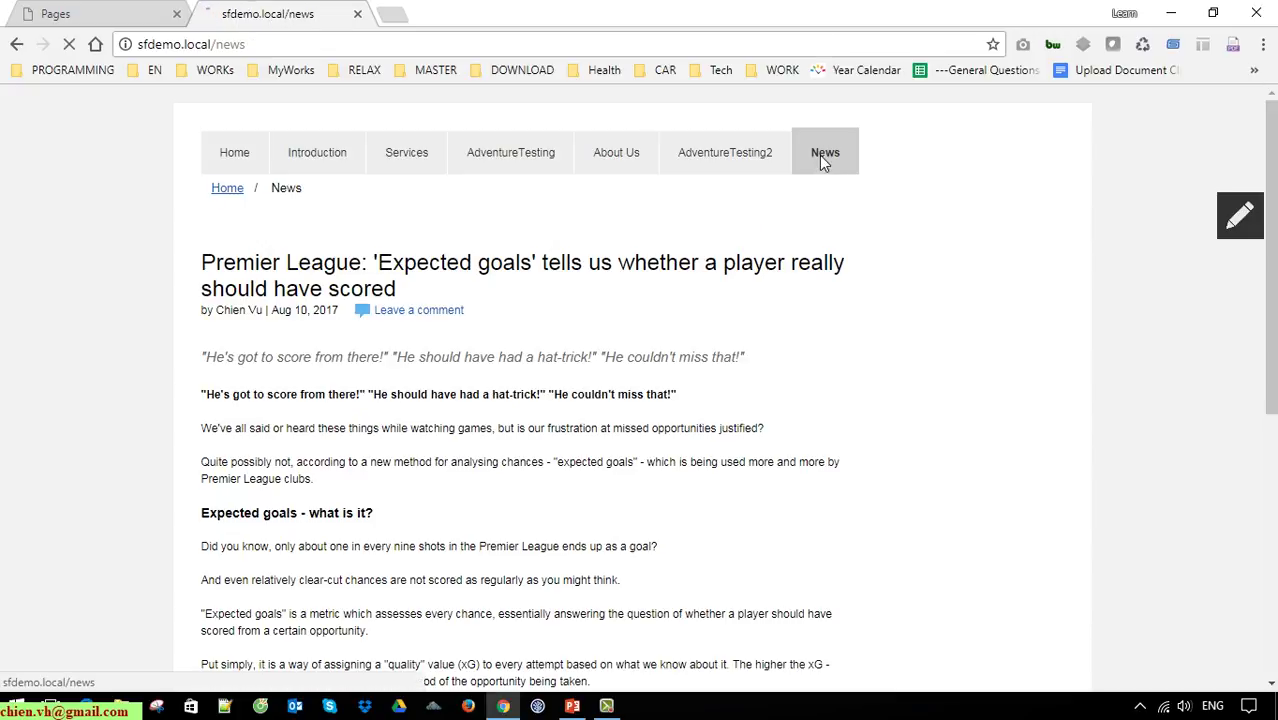
# - Post the comment "test" on the Celtic 'like a machine' article and try submitting an empty one
pyautogui.click(825, 161)
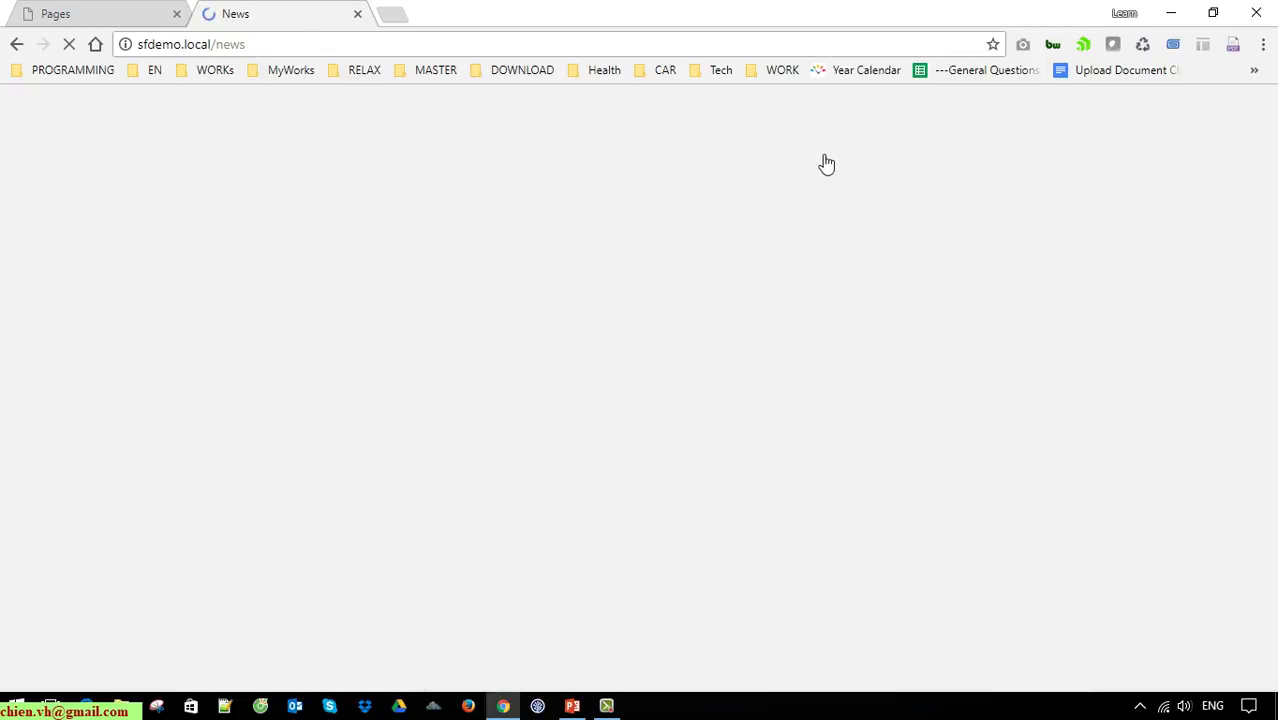
pyautogui.click(353, 289)
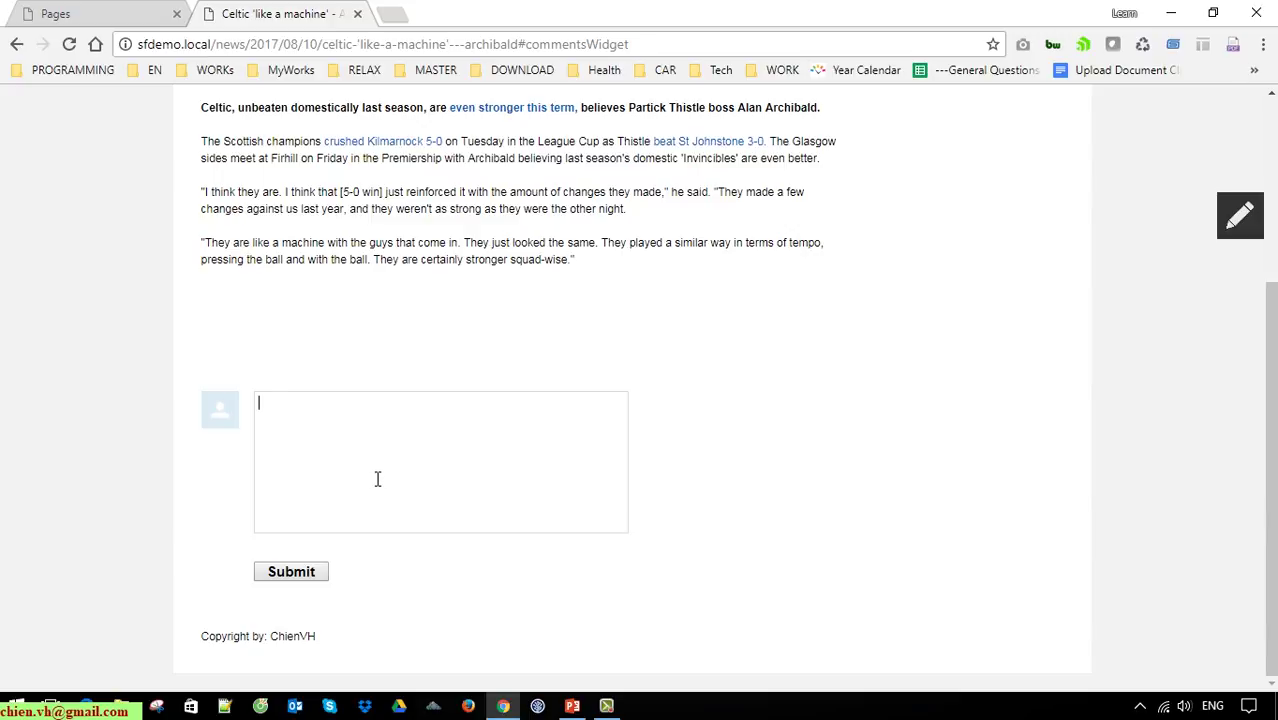
pyautogui.write('test')
pyautogui.click(321, 574)
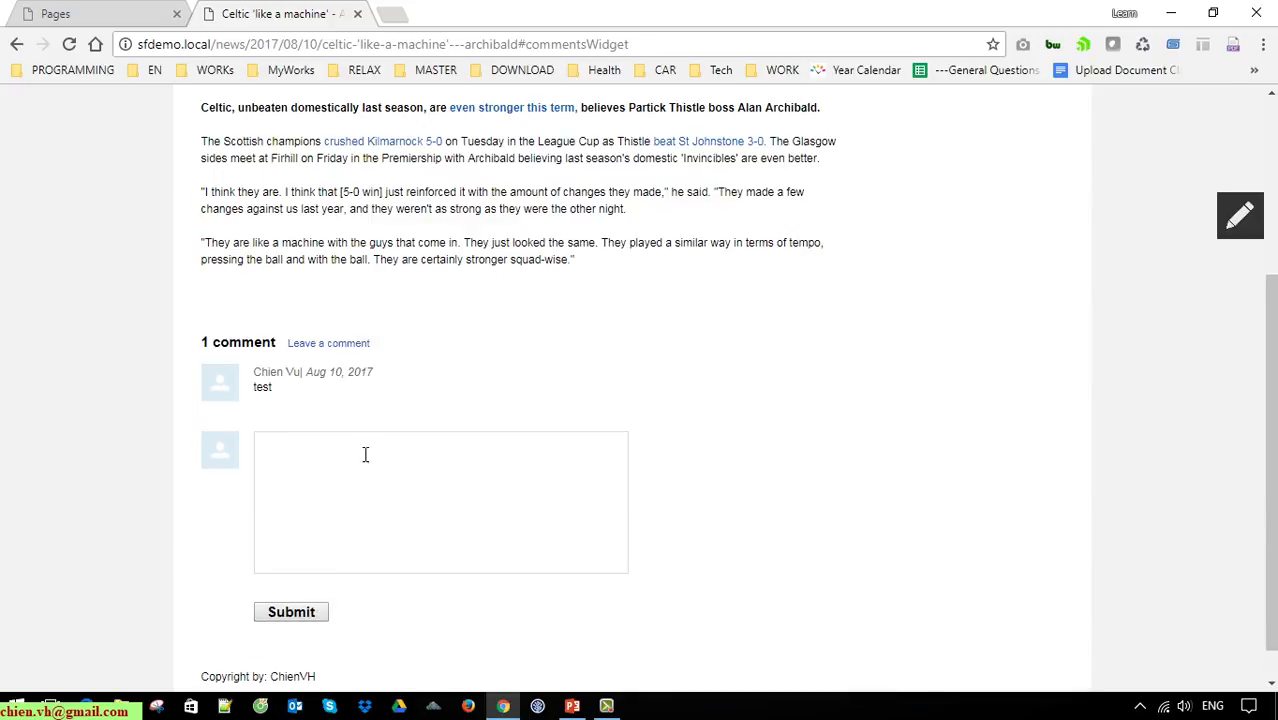
pyautogui.click(305, 618)
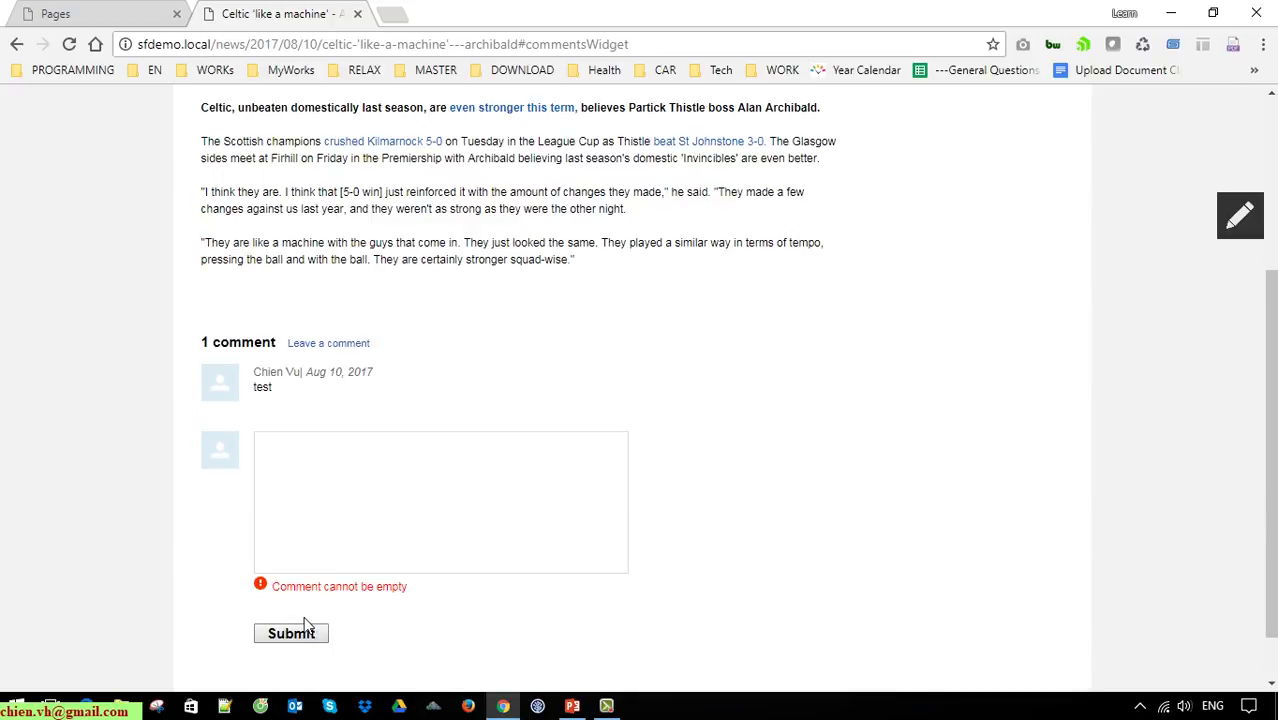
pyautogui.click(522, 512)
# - Return to the News list and check the comment indicators of the news items
pyautogui.scroll(3, 766, 394)
pyautogui.click(822, 158)
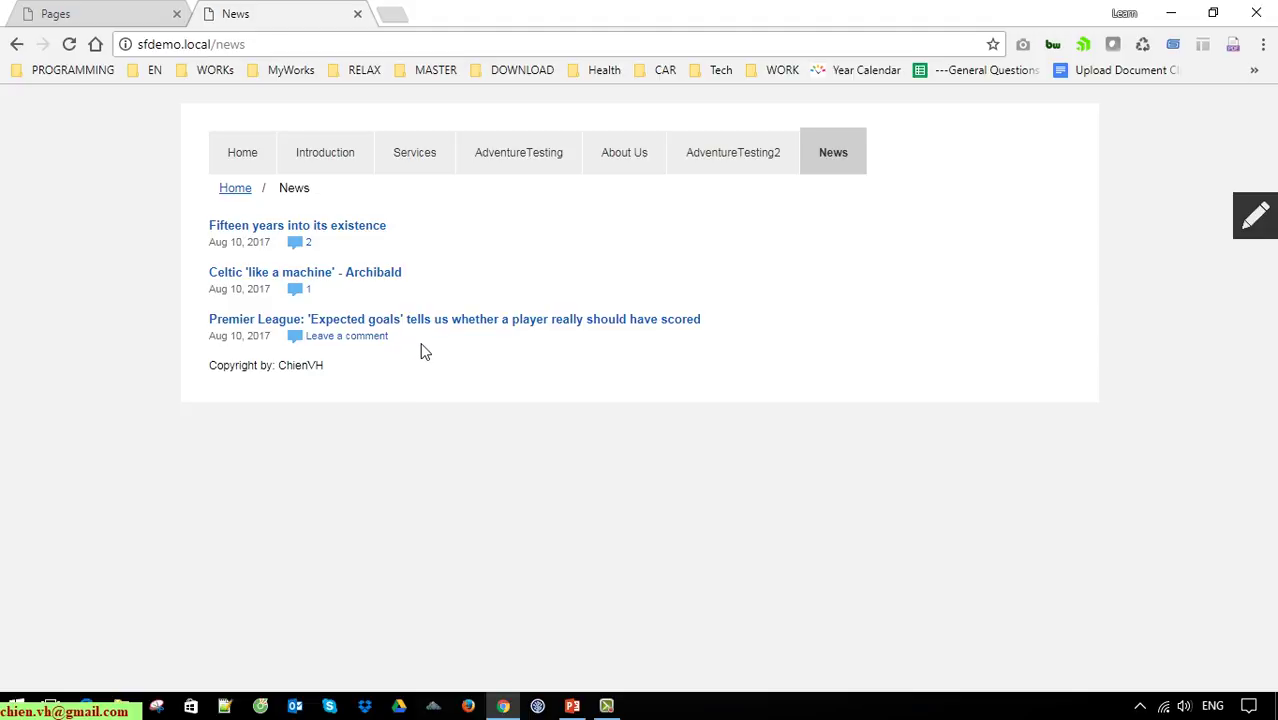
pyautogui.moveTo(421, 347); pyautogui.dragTo(303, 353)
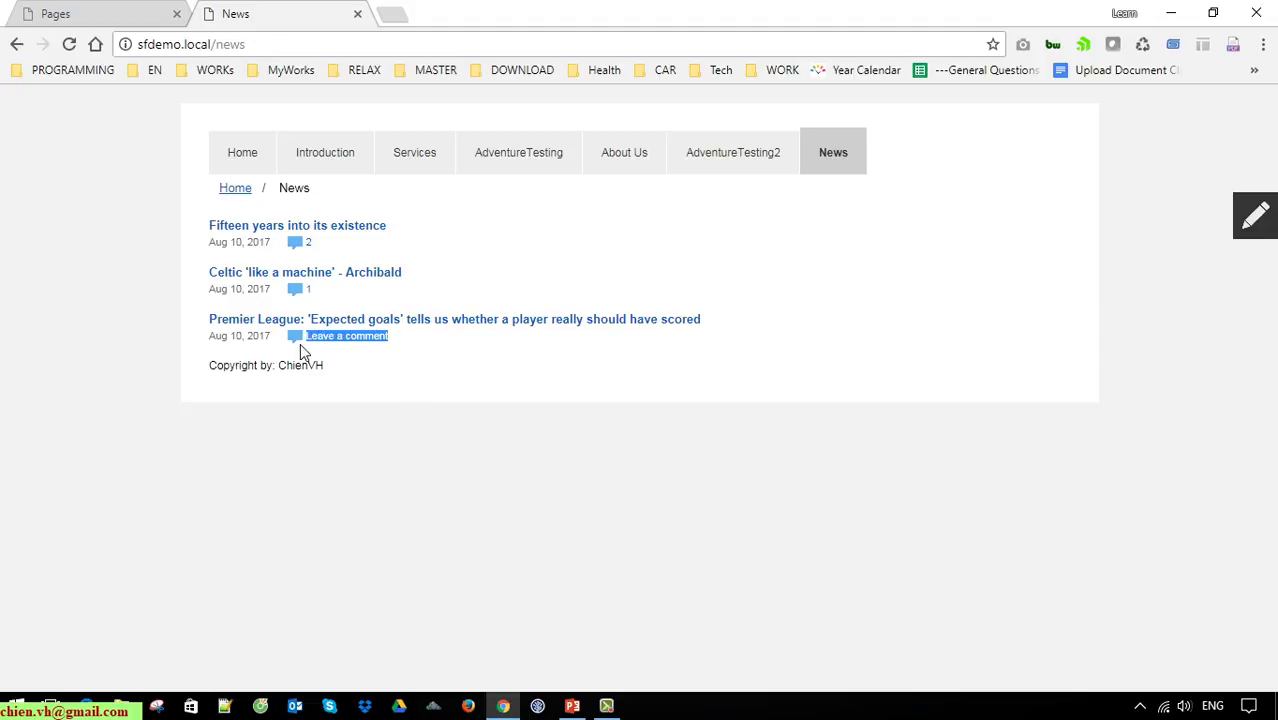
pyautogui.click(477, 396)
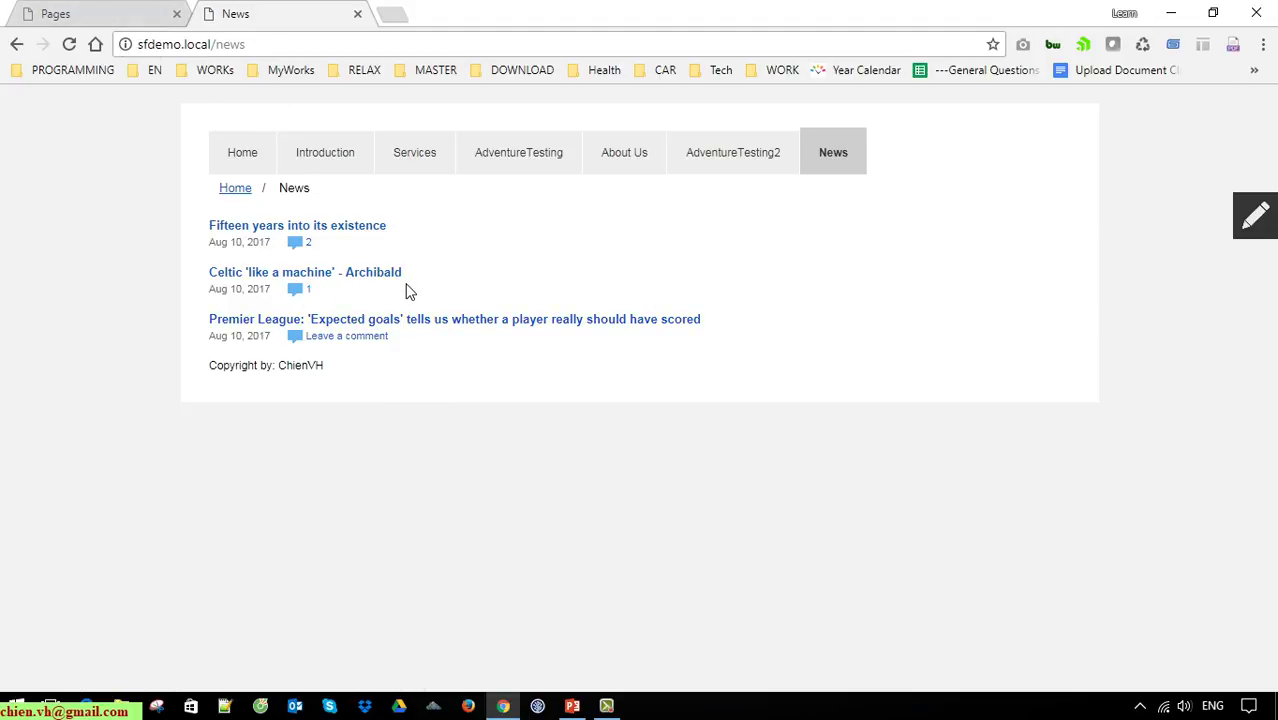
# - Reopen the News page for editing and examine the advanced properties of its News widget
pyautogui.click(131, 13)
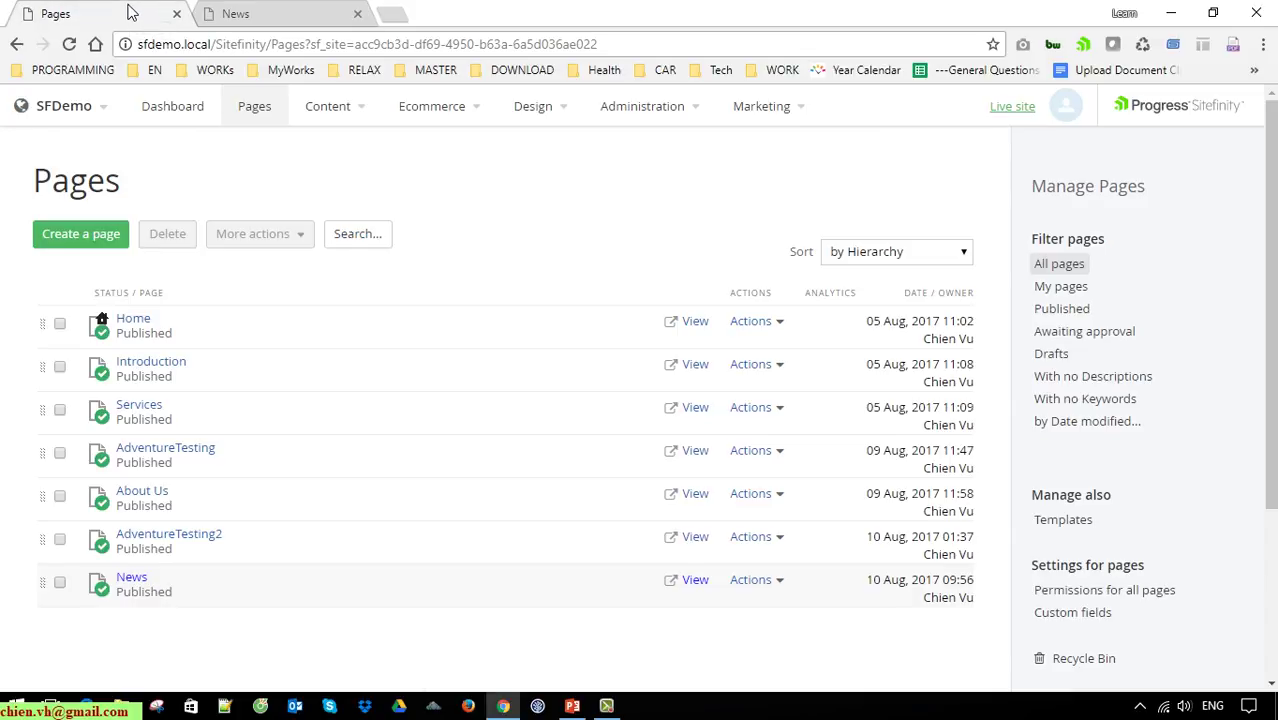
pyautogui.click(345, 118)
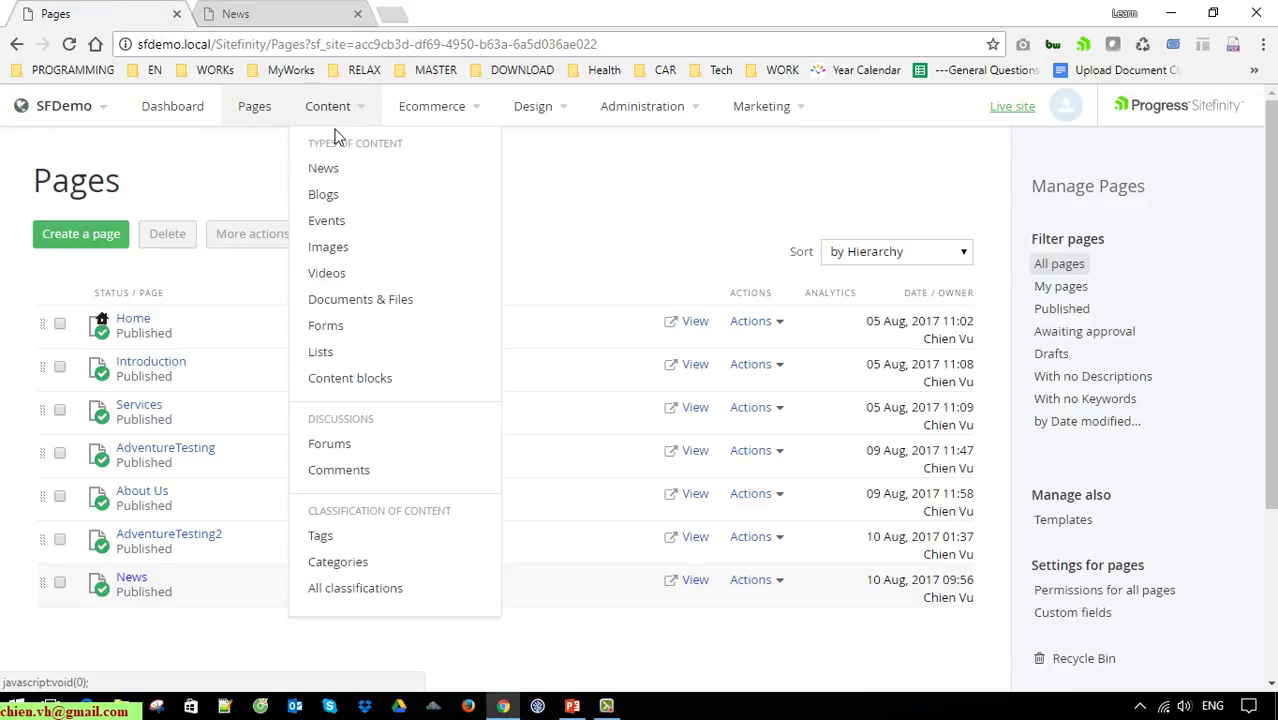
pyautogui.click(138, 585)
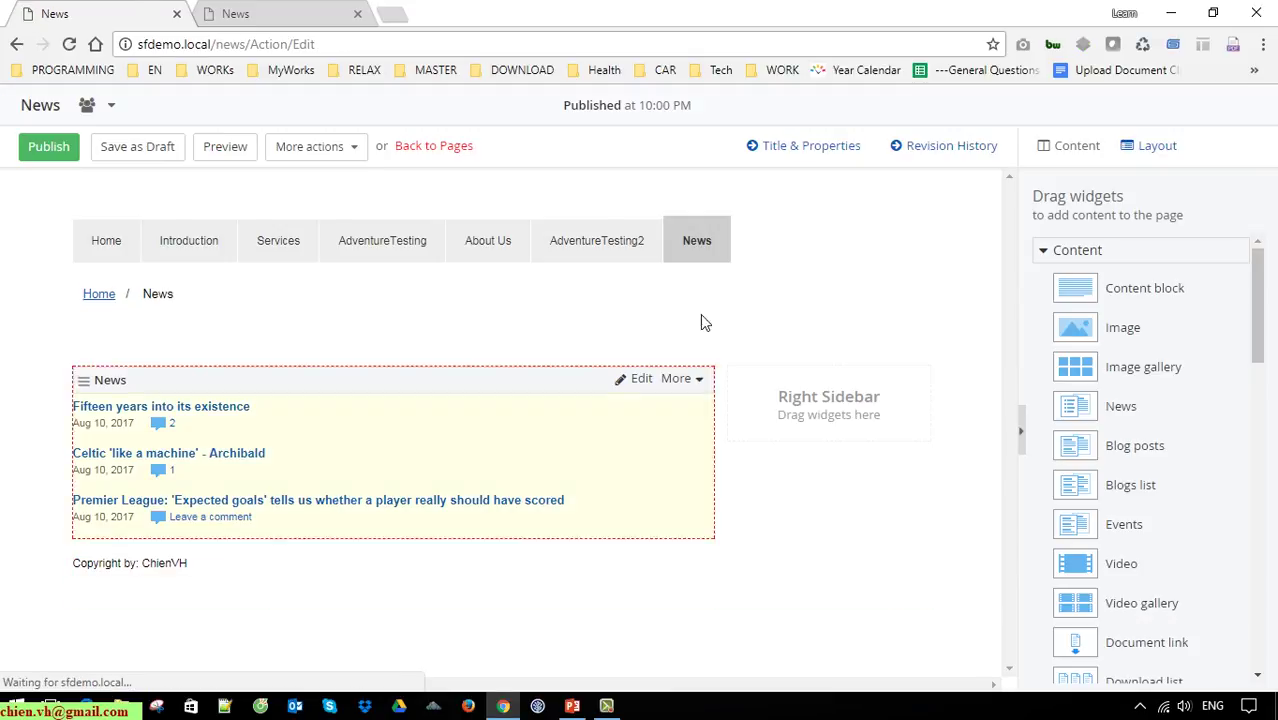
pyautogui.click(637, 380)
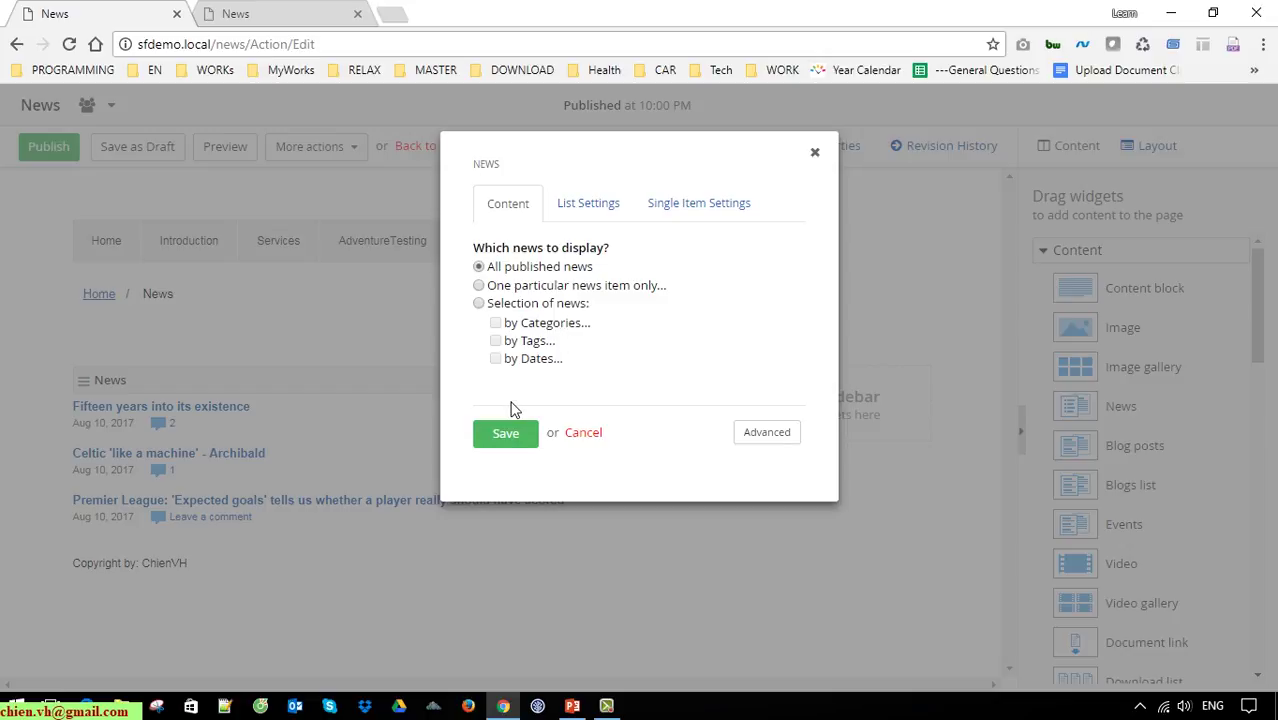
pyautogui.click(791, 436)
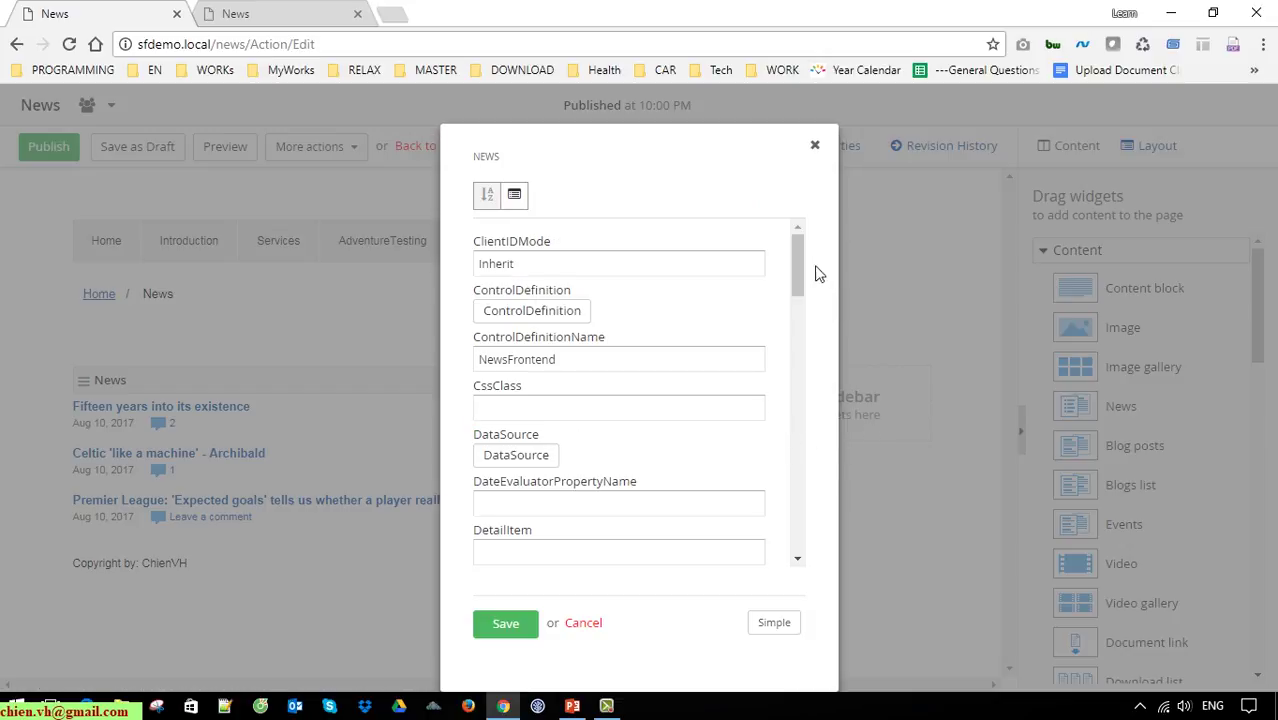
pyautogui.moveTo(796, 249); pyautogui.dragTo(797, 514)
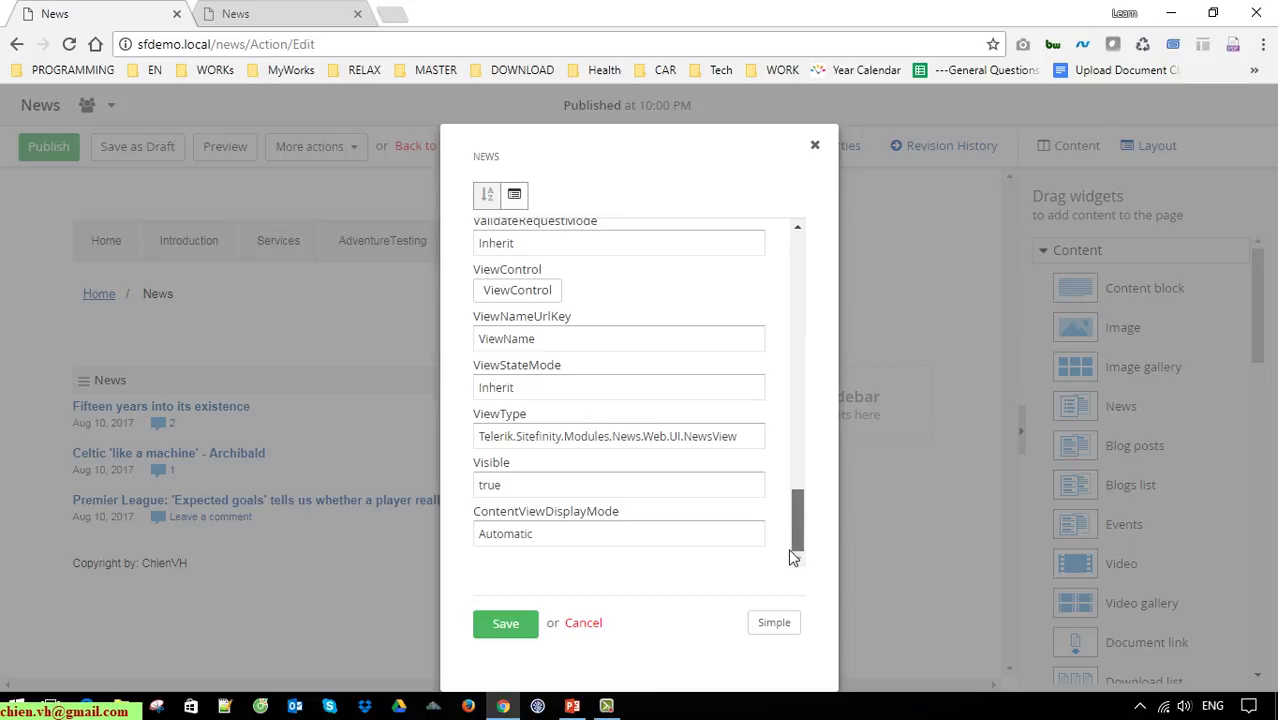
pyautogui.click(781, 628)
# - Set the News widget's list sorting to By Title (A-Z), save the widget settings and publish the News page
pyautogui.click(604, 200)
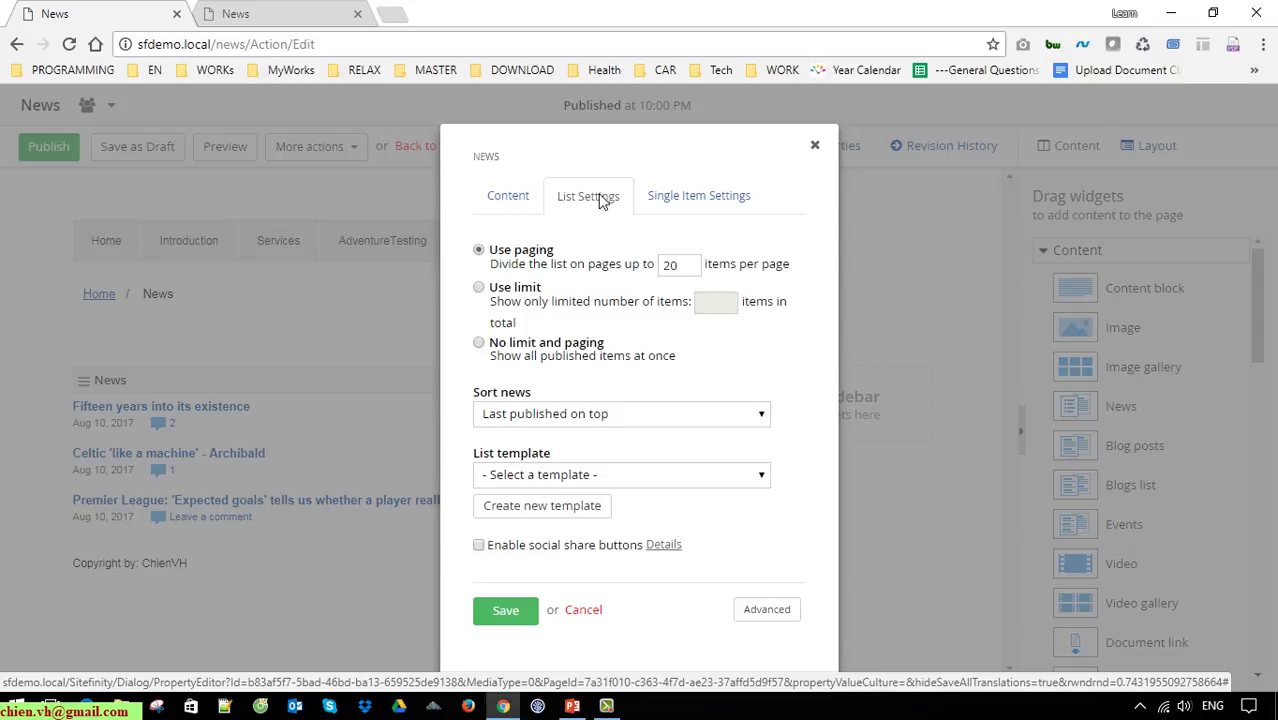
pyautogui.click(743, 478)
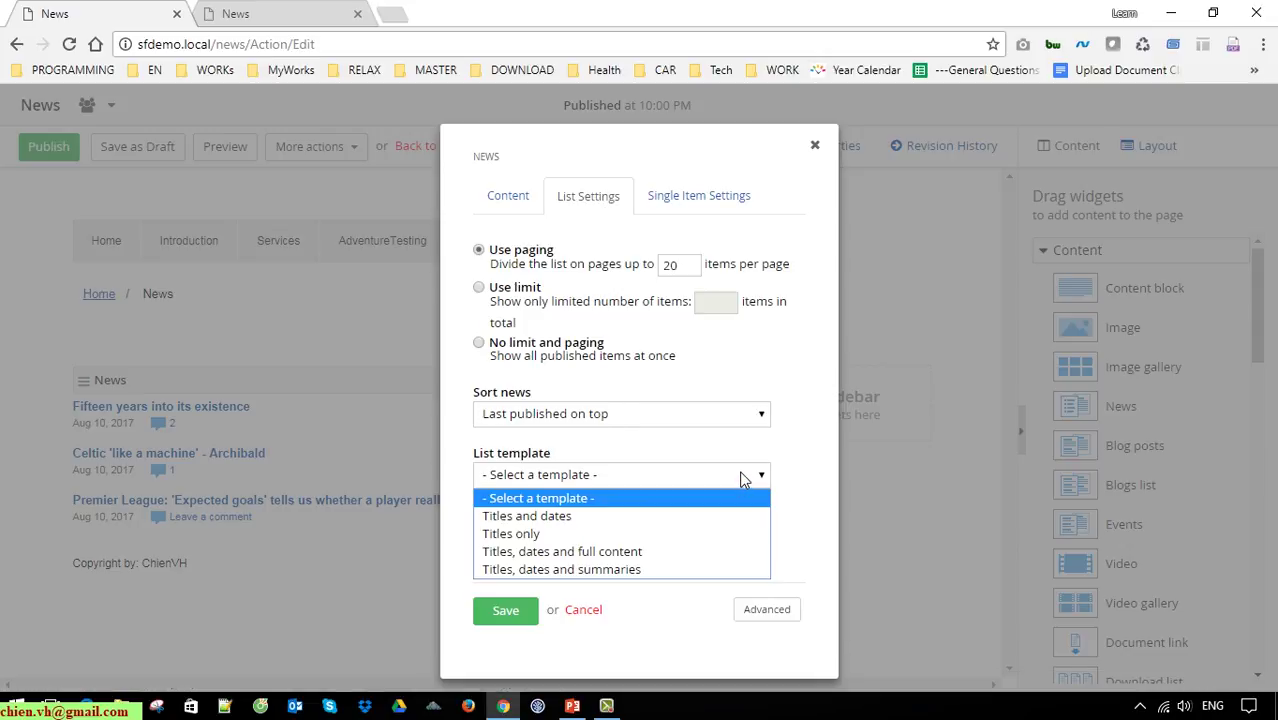
pyautogui.click(741, 478)
pyautogui.click(745, 416)
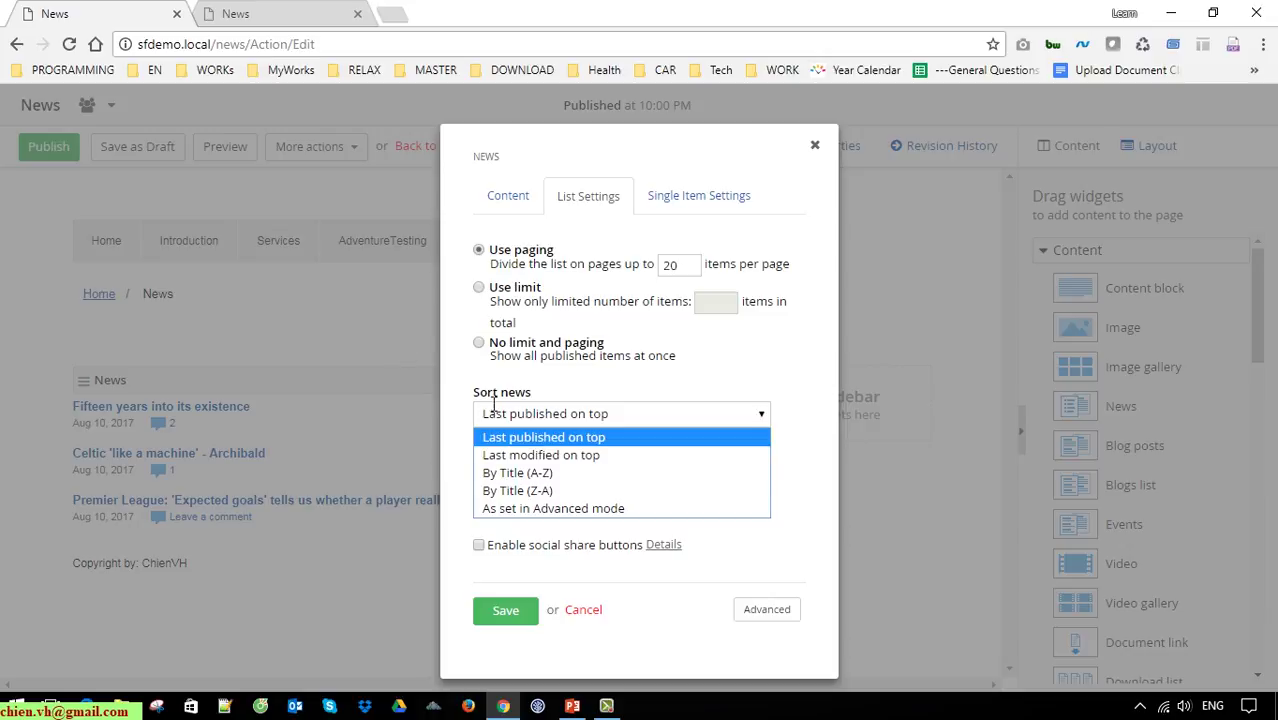
pyautogui.click(541, 475)
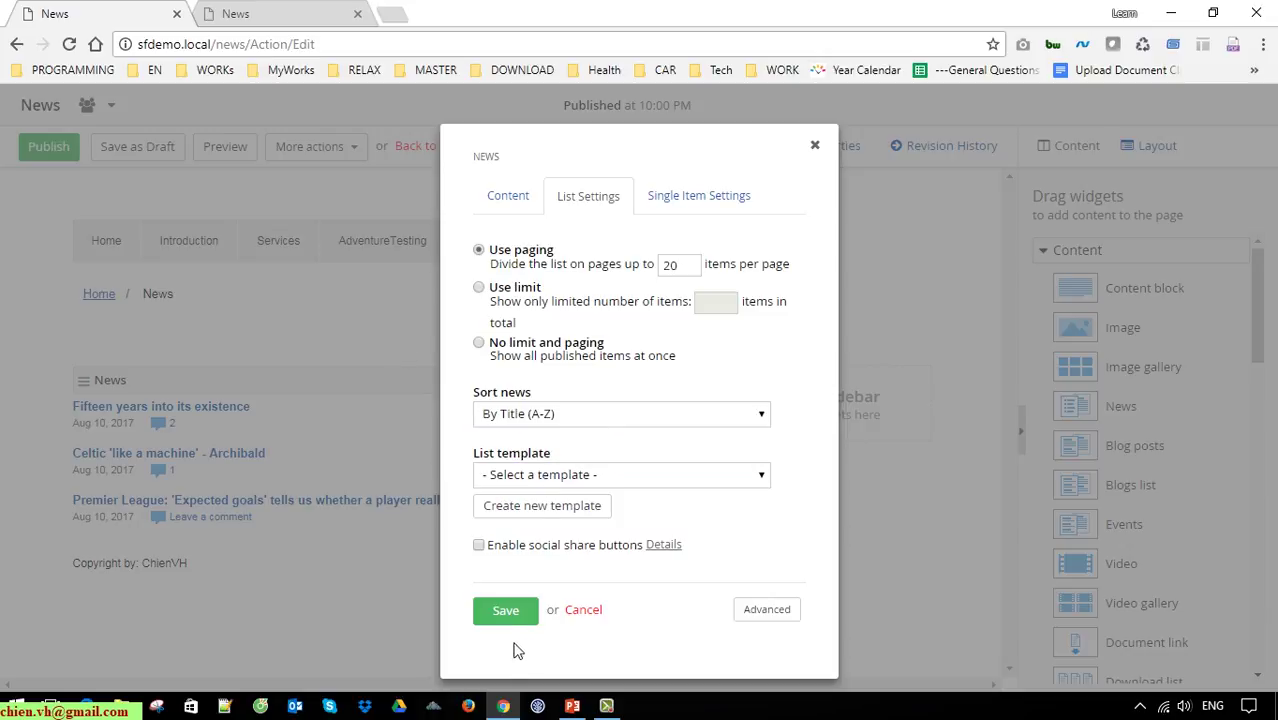
pyautogui.click(506, 612)
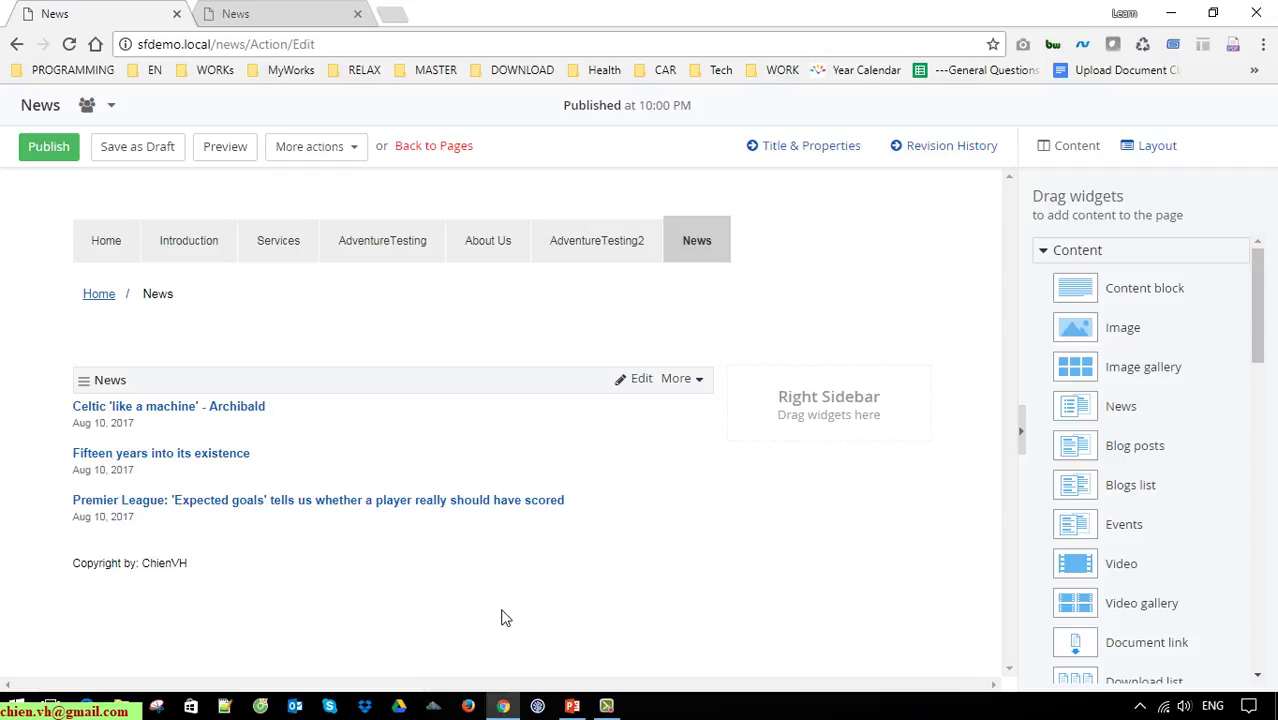
pyautogui.click(60, 147)
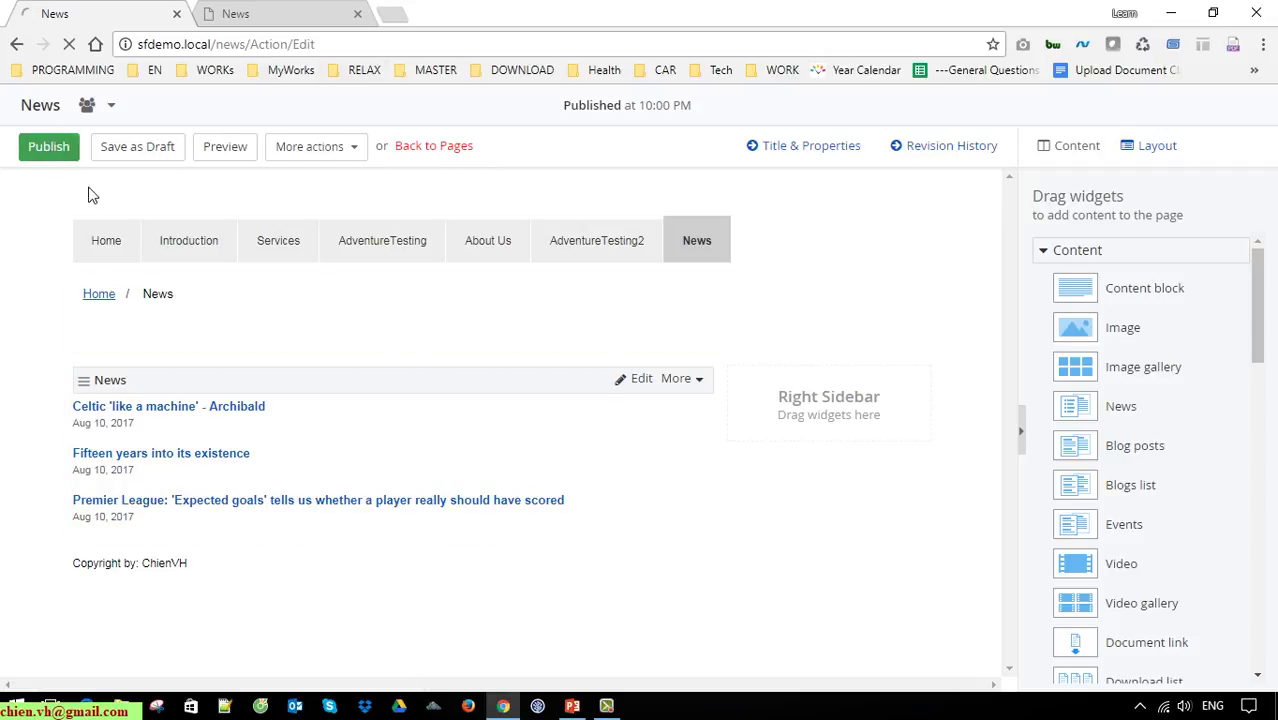
# - Reload the News page on the live site, check the order of the news items and return to the Pages list
pyautogui.click(287, 10)
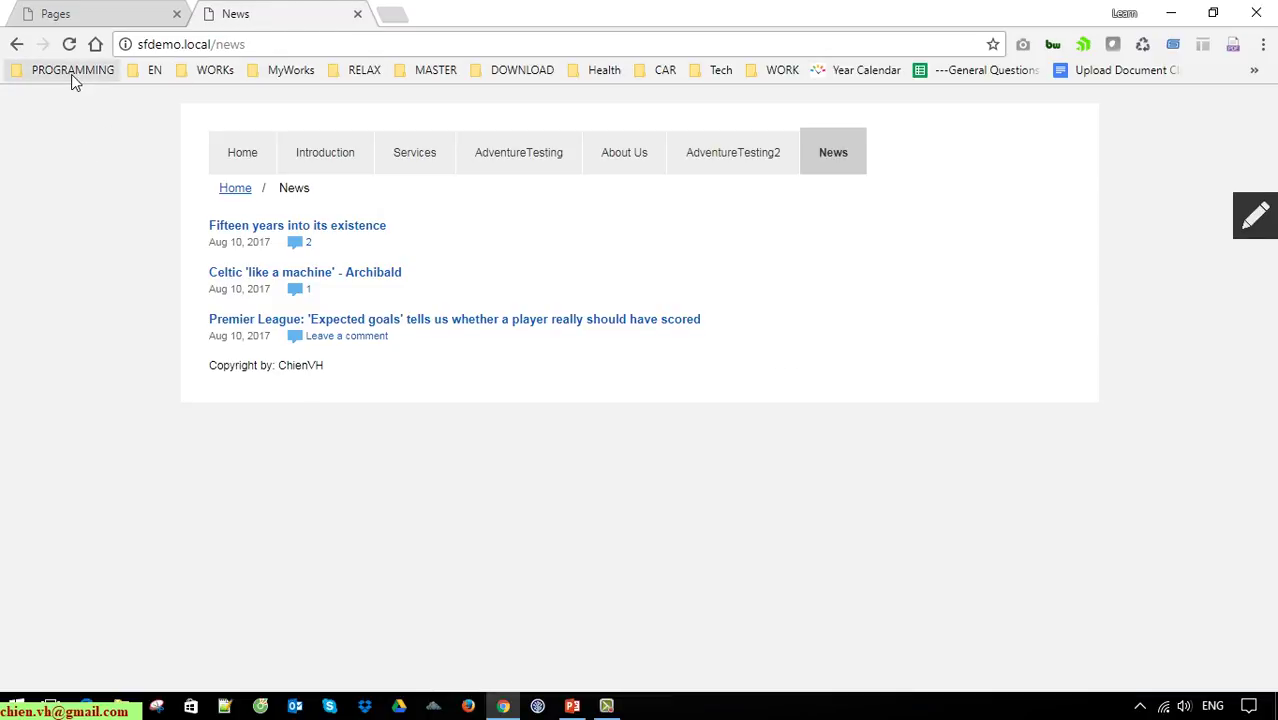
pyautogui.click(830, 152)
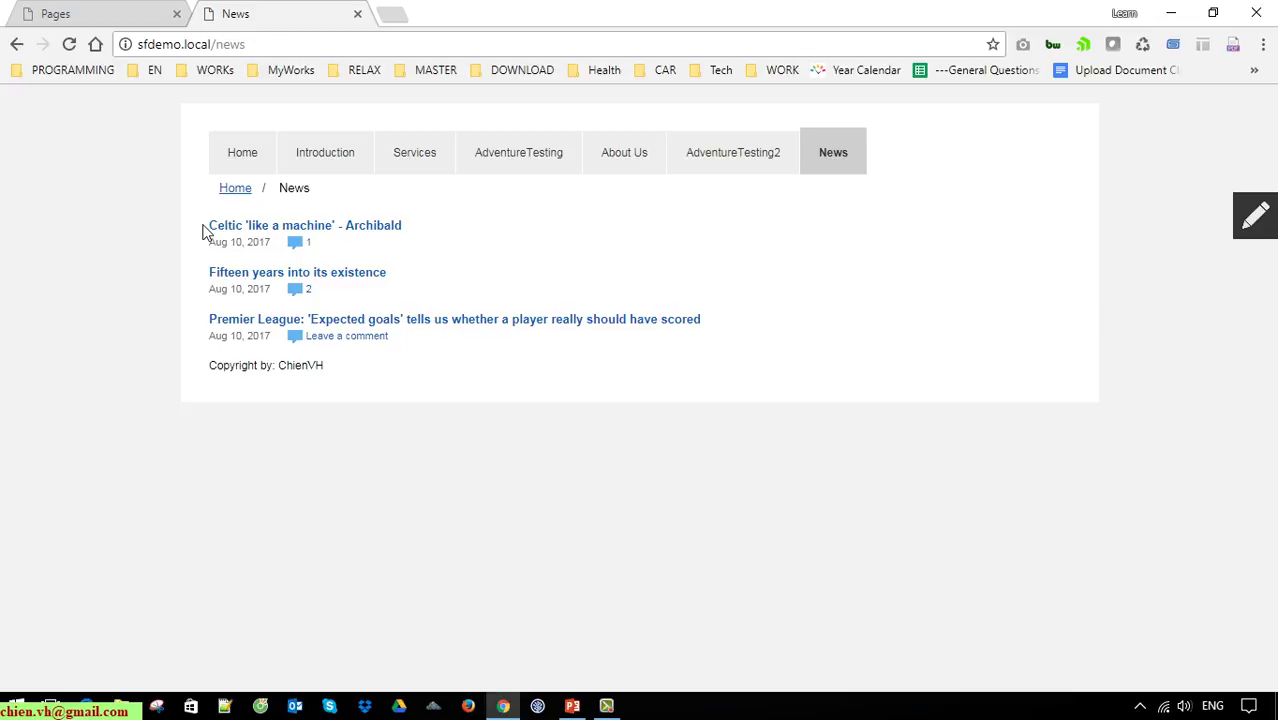
pyautogui.moveTo(205, 224); pyautogui.dragTo(416, 231)
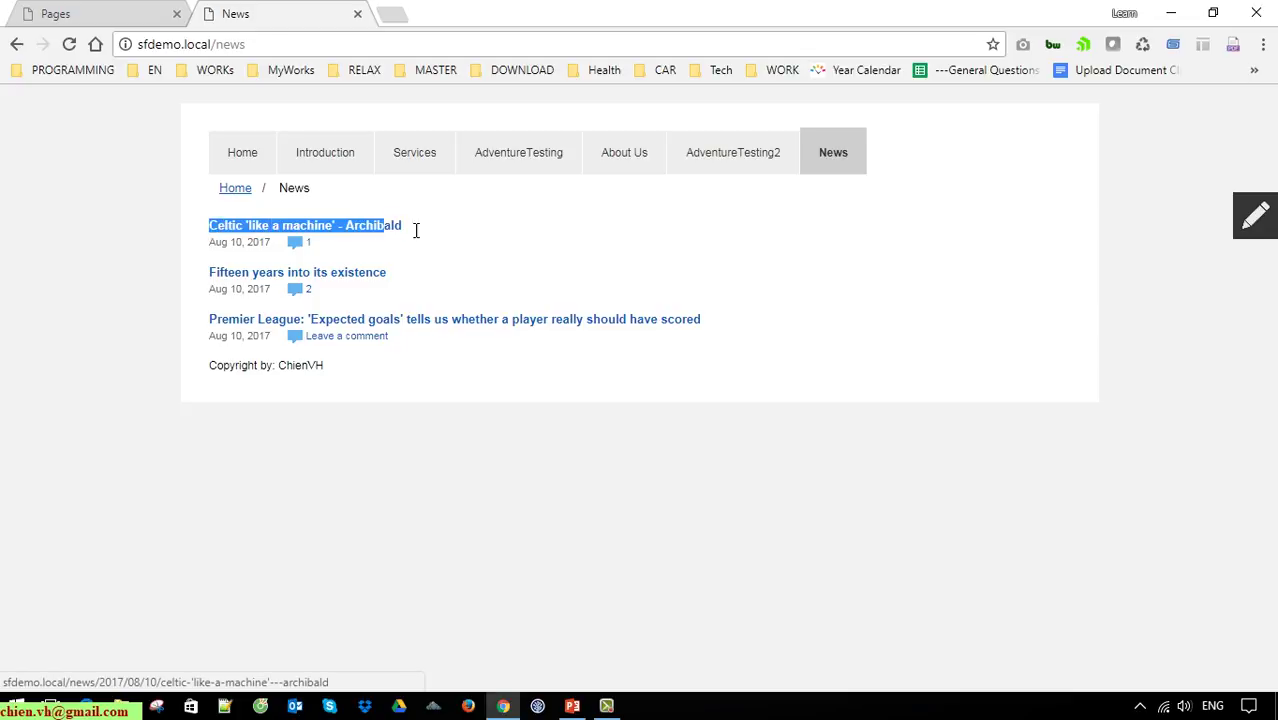
pyautogui.click(862, 455)
pyautogui.click(140, 10)
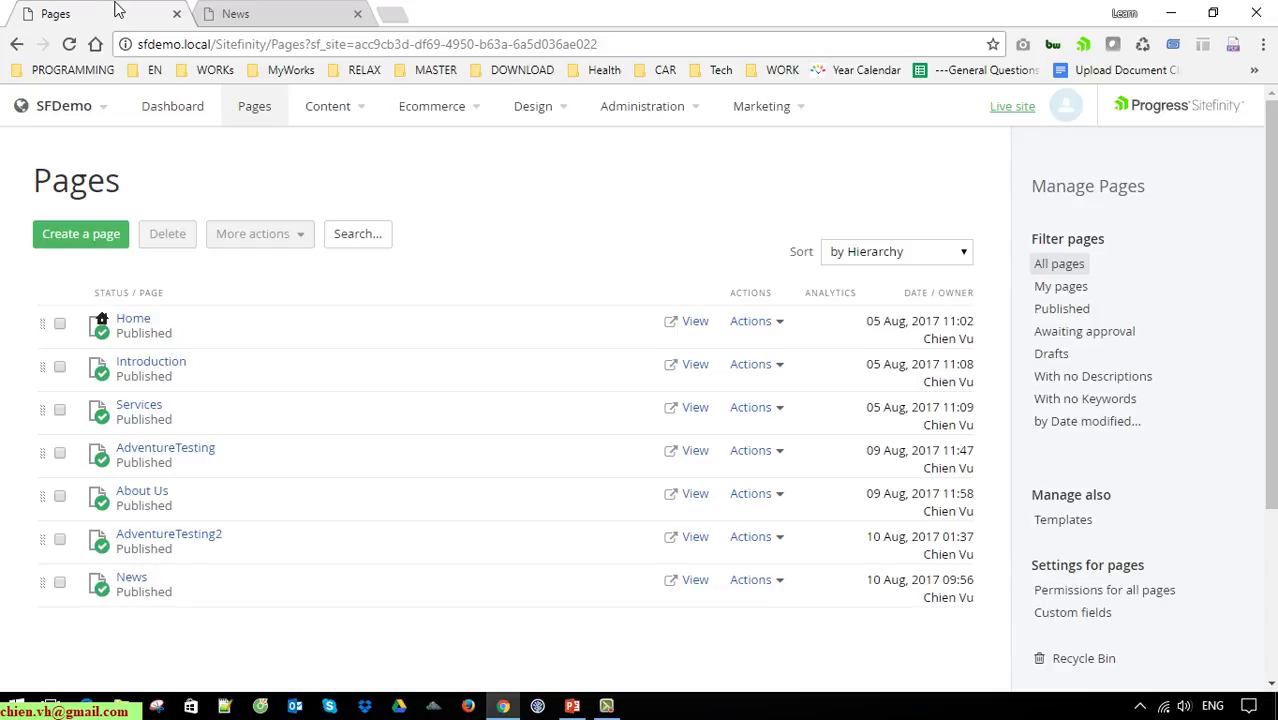